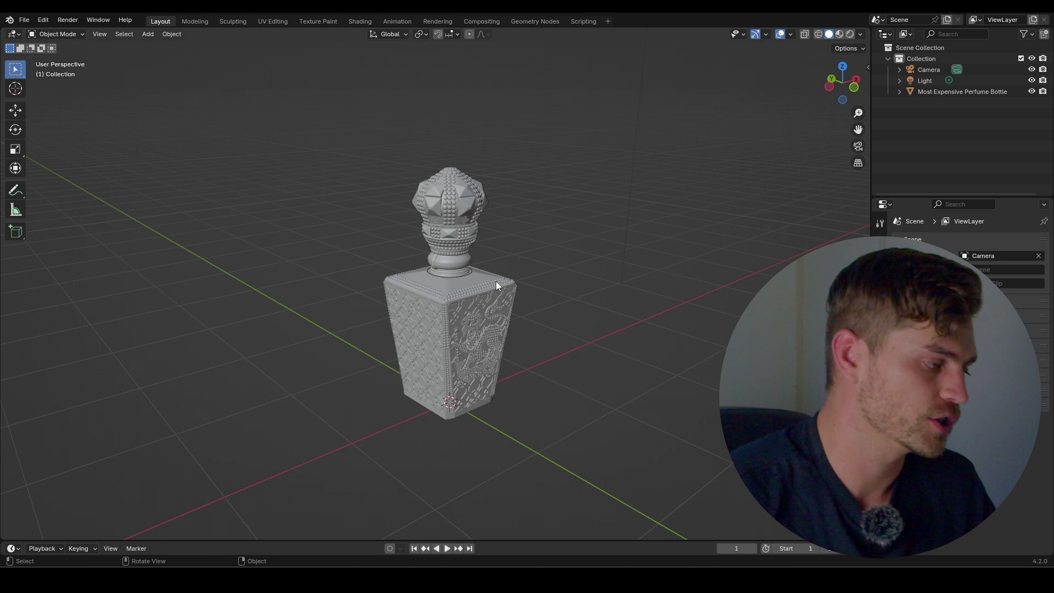
Enter Edit Mode on the perfume bottle and select the linked smooth body mesh beneath its ornaments
{"action": "left_click", "coordinate": [502, 302]}
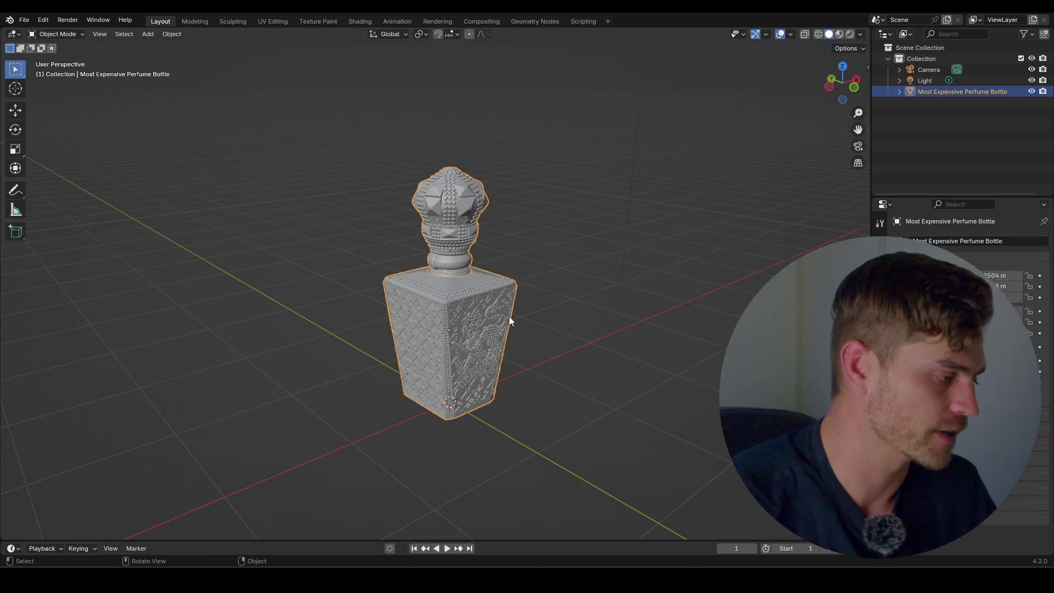
{"action": "middle_click_drag", "start_coordinate": [285, 312], "coordinate": [585, 333]}
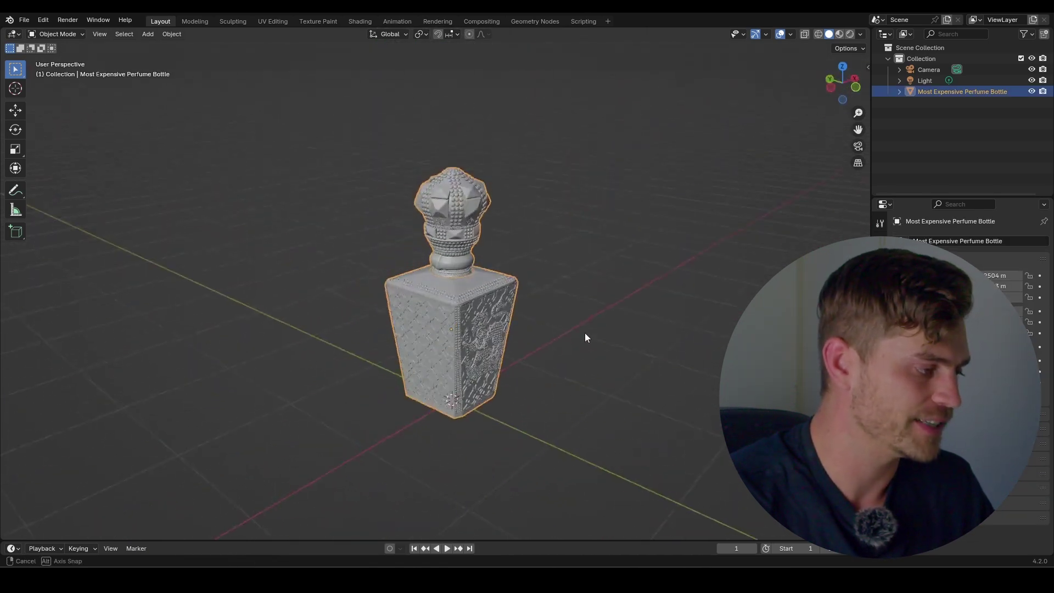
{"action": "scroll", "coordinate": [505, 376], "scroll_direction": "up", "scroll_amount": 5}
{"action": "middle_click_drag", "start_coordinate": [505, 376], "coordinate": [461, 335]}
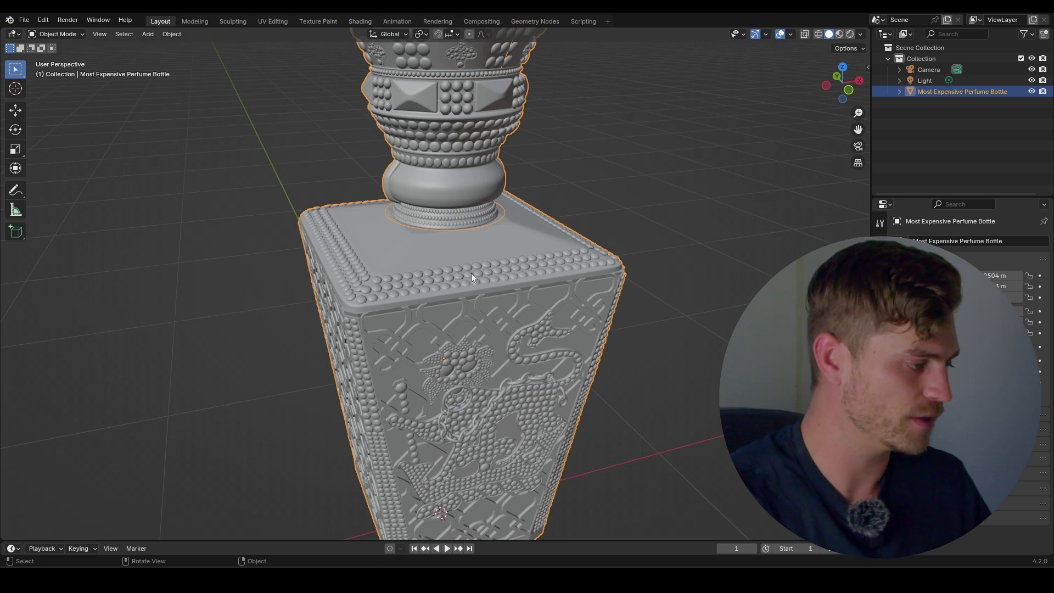
{"action": "key", "text": "Tab"}
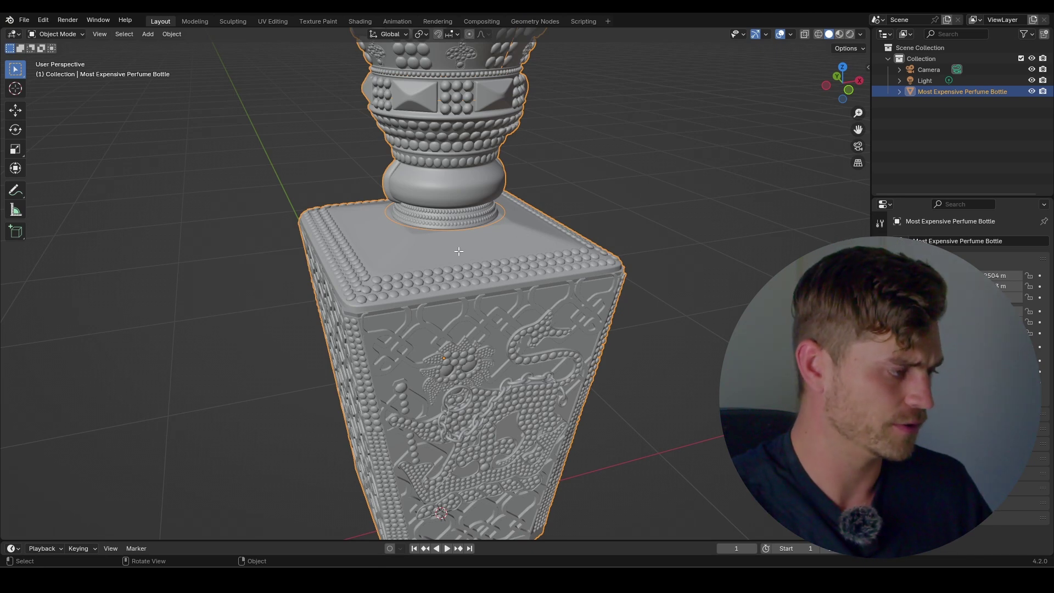
{"action": "scroll", "coordinate": [475, 276], "scroll_direction": "down", "scroll_amount": 3}
{"action": "scroll", "coordinate": [494, 267], "scroll_direction": "up", "scroll_amount": 3}
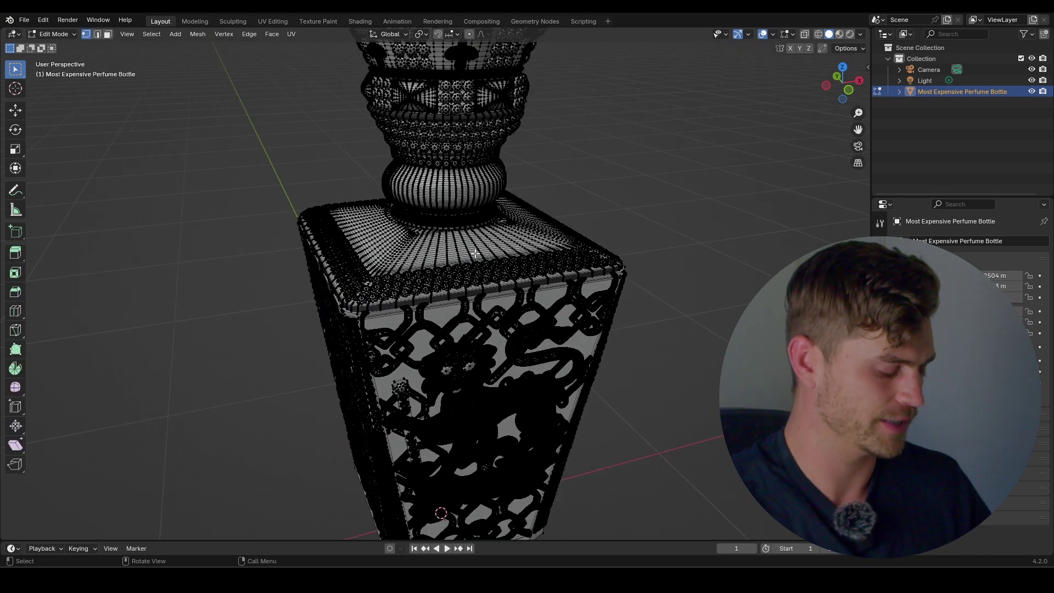
{"action": "key", "text": "l"}
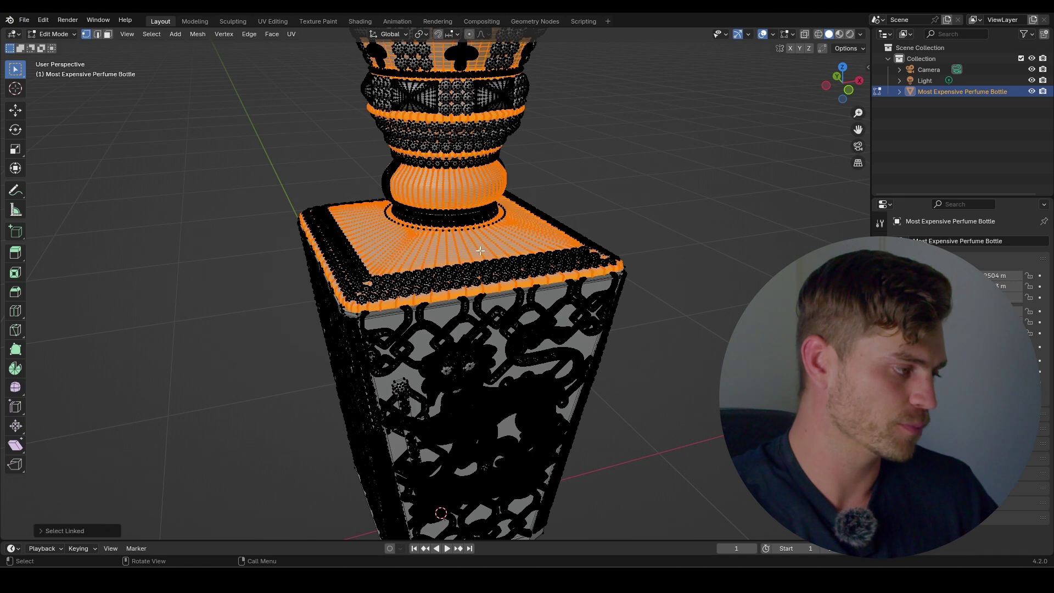
{"action": "middle_click_drag", "start_coordinate": [478, 271], "coordinate": [403, 269]}
{"action": "scroll", "coordinate": [470, 258], "scroll_direction": "up", "scroll_amount": 1}
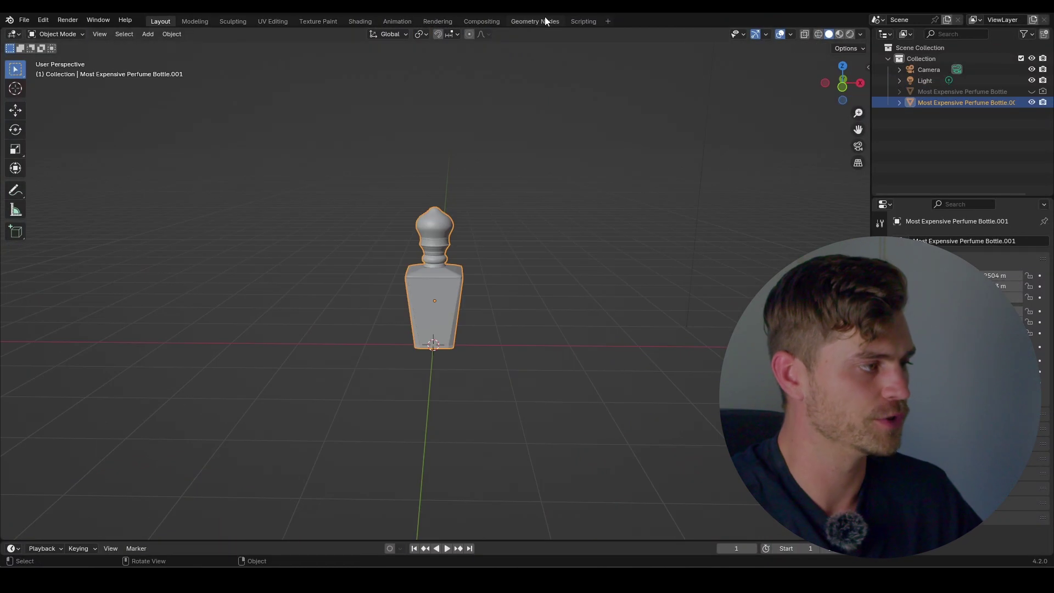
Create a new geometry node tree on the plain bottle body and move Group Input away from Group Output
{"action": "left_click", "coordinate": [544, 20]}
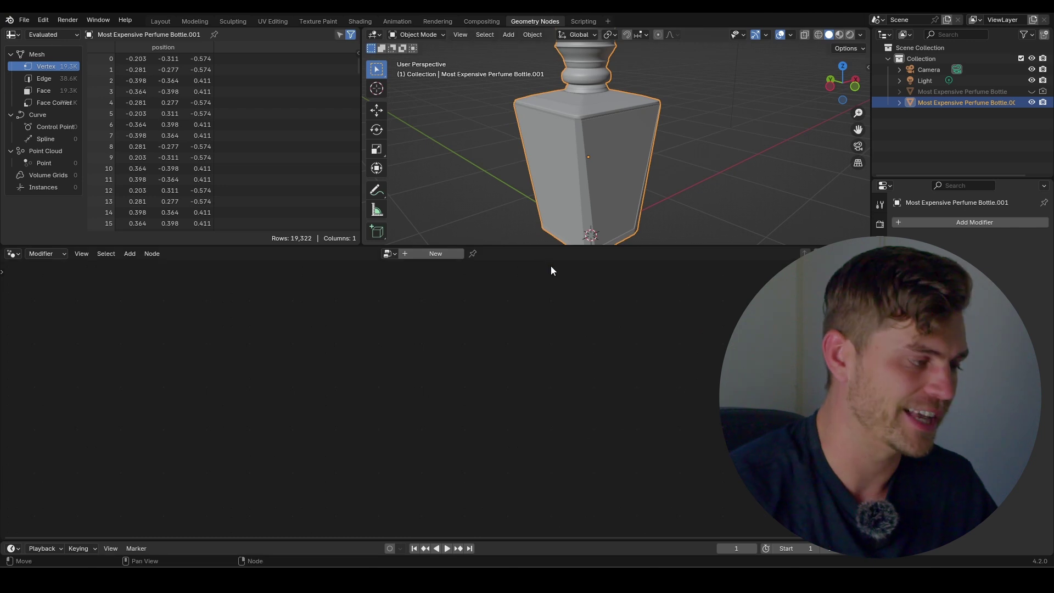
{"action": "left_click", "coordinate": [444, 253]}
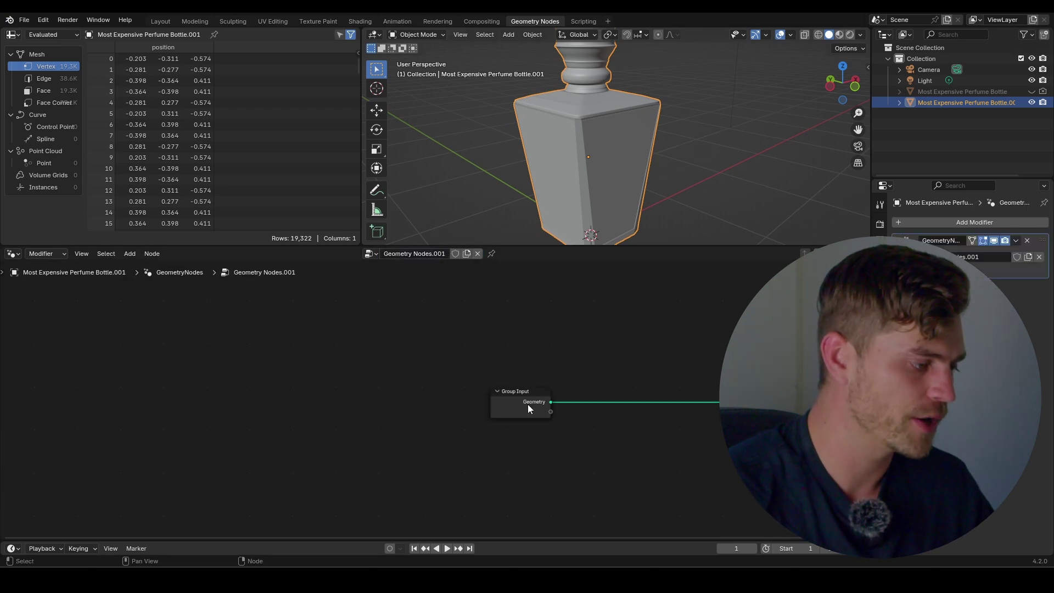
{"action": "left_click_drag", "start_coordinate": [528, 405], "coordinate": [203, 405]}
Try to subdivide the bottle's side walls with 29 horizontal loop cuts in Edit Mode
{"action": "key", "text": "Tab"}
{"action": "middle_click_drag", "start_coordinate": [455, 224], "coordinate": [612, 182]}
{"action": "middle_click_drag", "start_coordinate": [643, 124], "coordinate": [623, 167]}
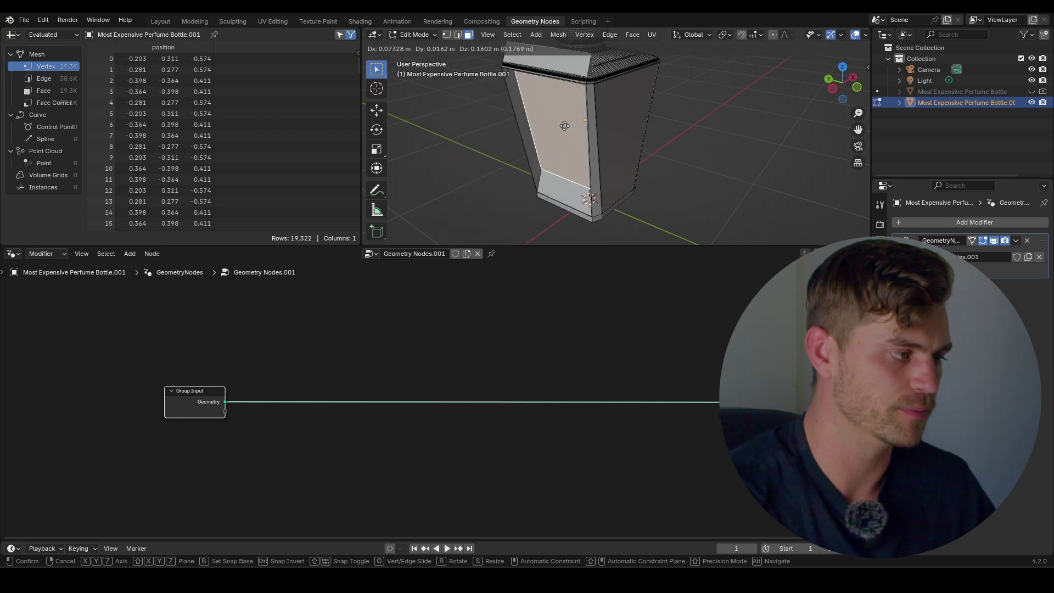
{"action": "key", "text": "3"}
{"action": "key", "text": "ctrl+r"}
{"action": "scroll", "coordinate": [590, 122], "scroll_direction": "up", "scroll_amount": 20}
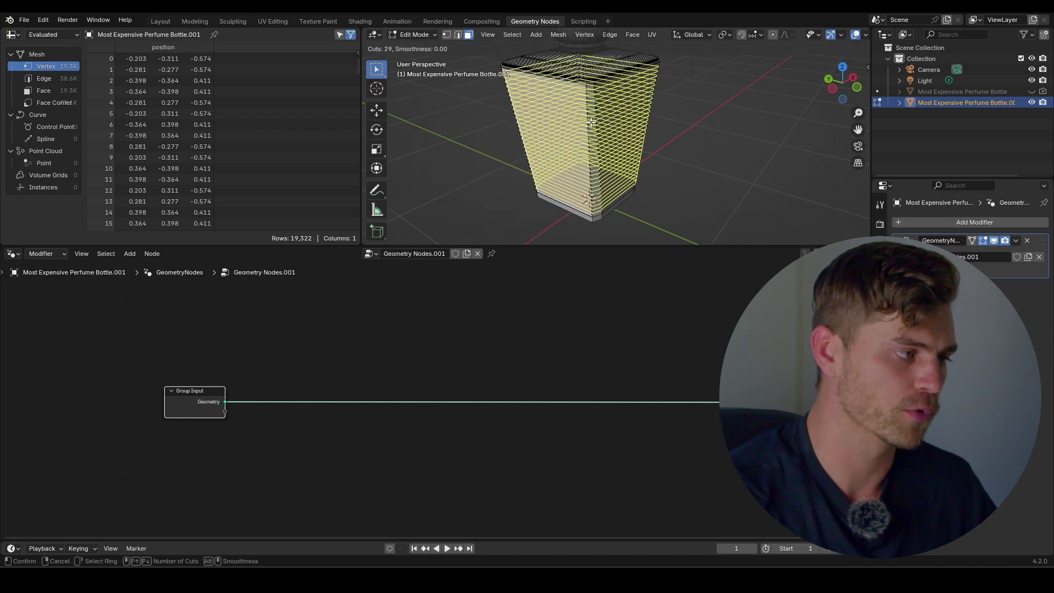
{"action": "left_click", "coordinate": [591, 122]}
{"action": "right_click", "coordinate": [590, 121]}
{"action": "middle_click_drag", "start_coordinate": [590, 121], "coordinate": [567, 134]}
{"action": "key", "text": "ctrl+z"}
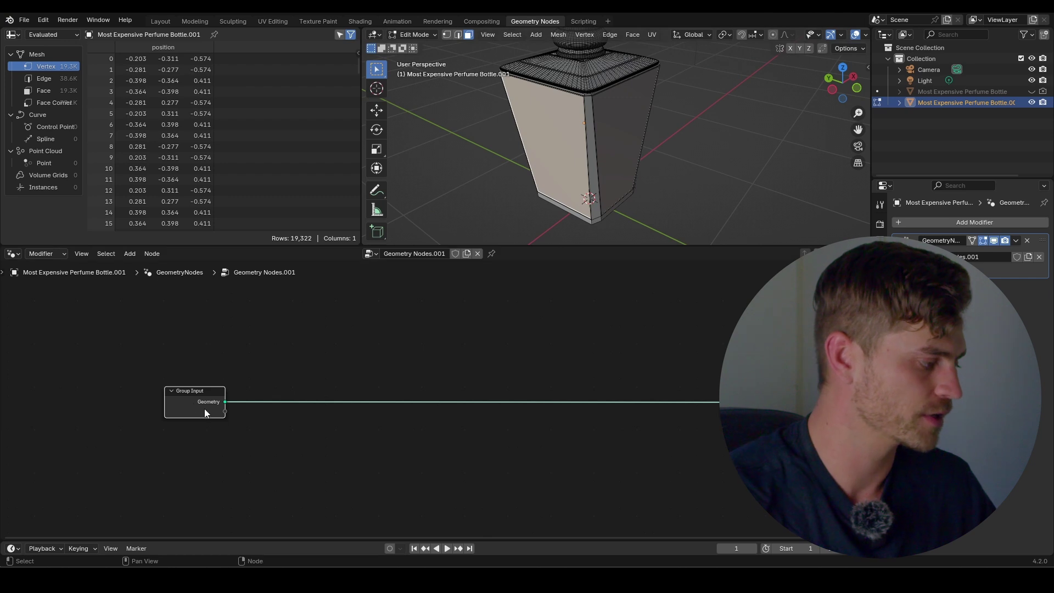
Insert a Split Edges node on the link between Group Input and Group Output
{"action": "key", "text": "shift+a"}
{"action": "type", "text": "split e"}
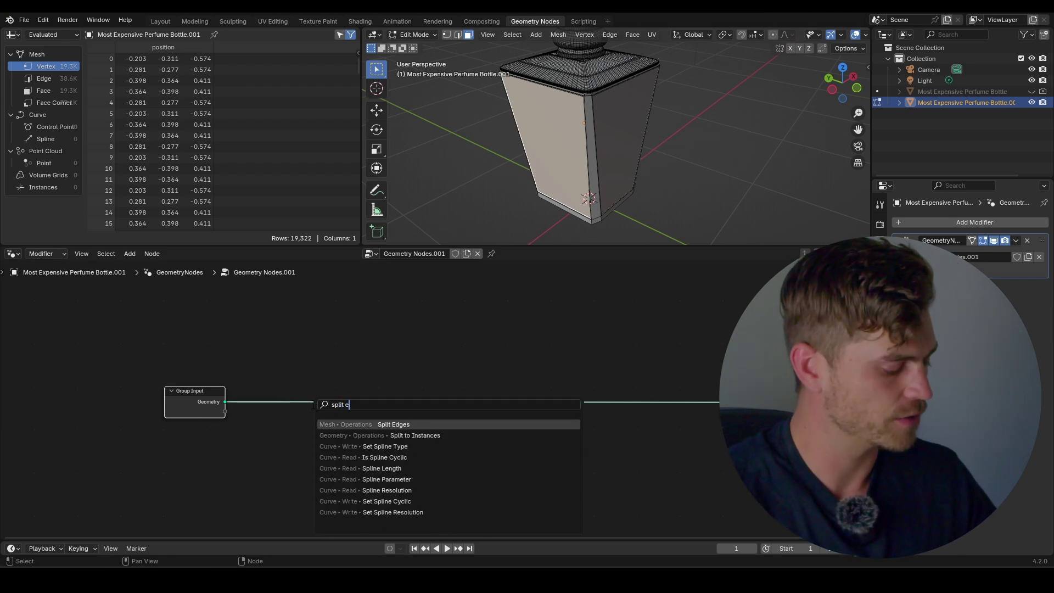
{"action": "type", "text": "dges"}
{"action": "key", "text": "Return"}
{"action": "left_click", "coordinate": [313, 389]}
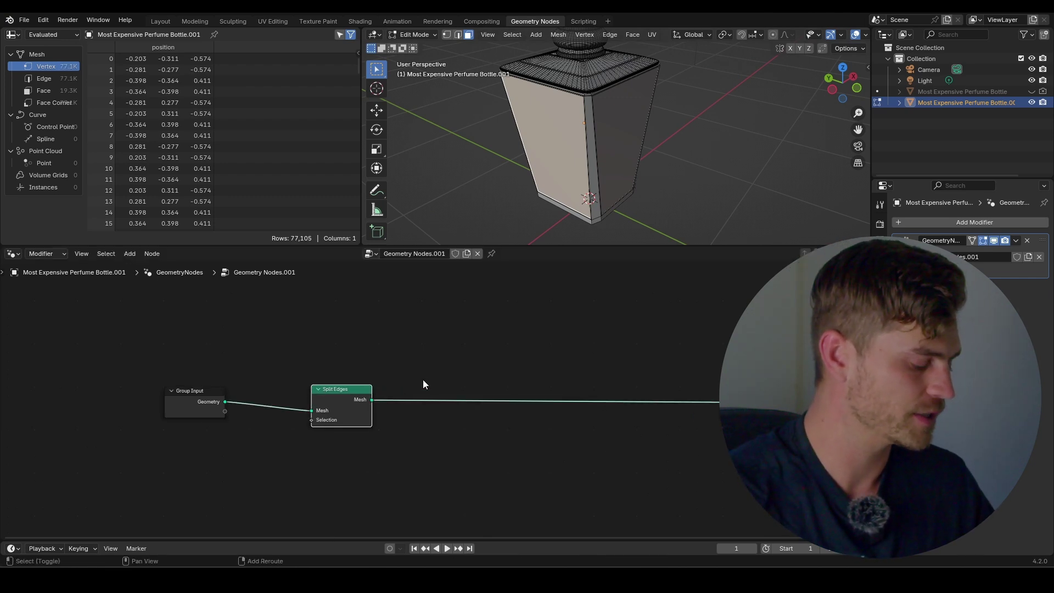
Insert a Scale Elements node after Split Edges and set its Scale to 0.520
{"action": "key", "text": "shift+a"}
{"action": "type", "text": "scale"}
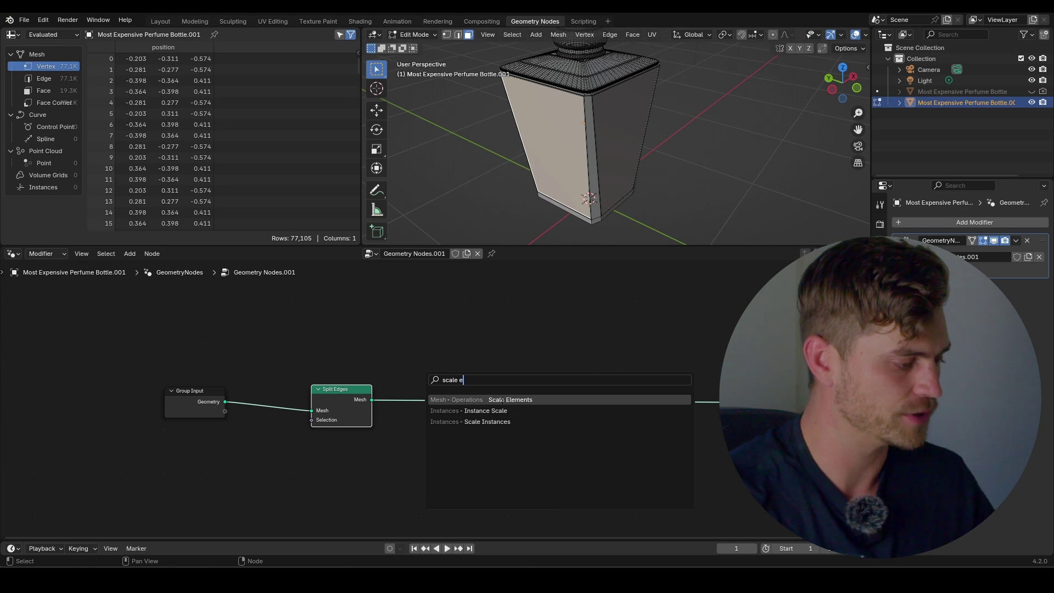
{"action": "type", "text": " e"}
{"action": "key", "text": "Return"}
{"action": "left_click", "coordinate": [517, 438]}
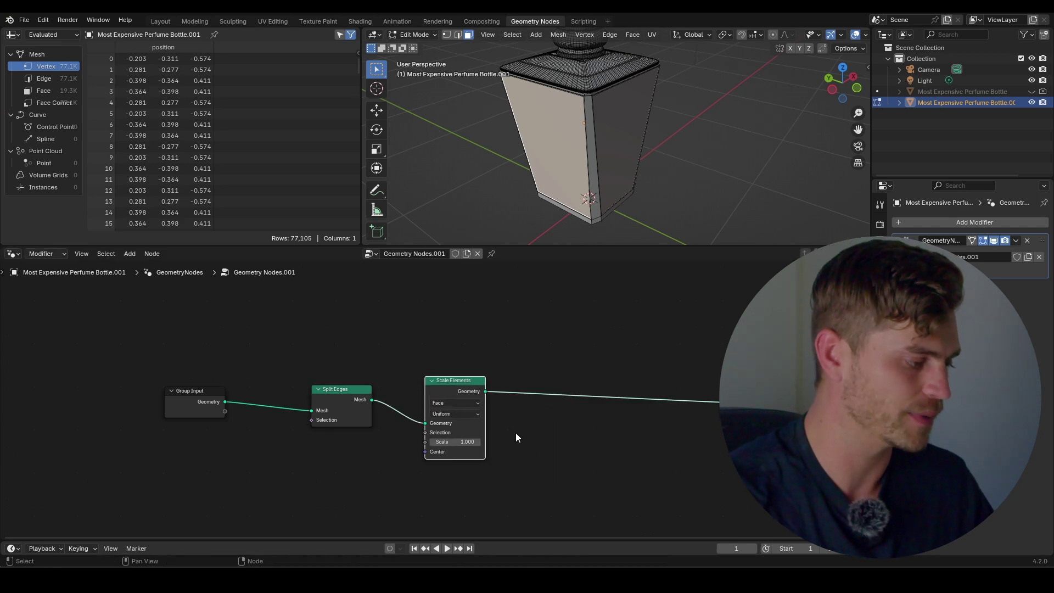
{"action": "left_click_drag", "start_coordinate": [460, 442], "coordinate": [404, 441]}
Examine the scaled-down wall faces of the bottle from several angles and distances
{"action": "middle_click_drag", "start_coordinate": [567, 89], "coordinate": [591, 145]}
{"action": "scroll", "coordinate": [591, 145], "scroll_direction": "up", "scroll_amount": 8}
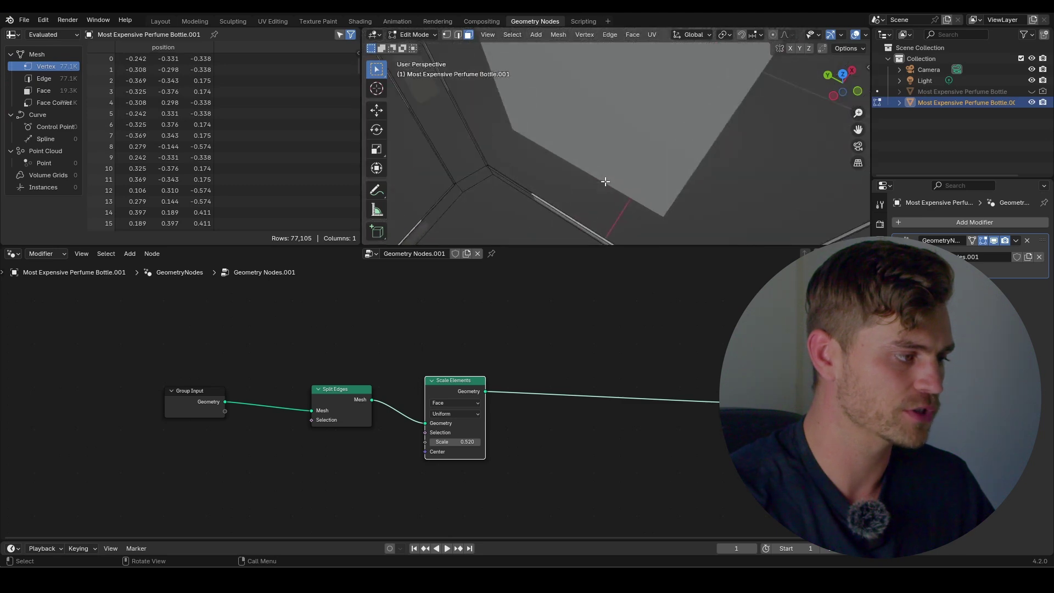
{"action": "scroll", "coordinate": [605, 181], "scroll_direction": "down", "scroll_amount": 8}
{"action": "mouse_move", "coordinate": [605, 182]}
{"action": "middle_mouse_down"}
{"action": "mouse_move", "coordinate": [634, 137]}
{"action": "mouse_move", "coordinate": [632, 170]}
{"action": "mouse_move", "coordinate": [655, 156]}
{"action": "mouse_move", "coordinate": [680, 167]}
{"action": "mouse_move", "coordinate": [671, 172]}
{"action": "mouse_move", "coordinate": [665, 50]}
{"action": "mouse_move", "coordinate": [555, 174]}
{"action": "mouse_move", "coordinate": [611, 176]}
{"action": "middle_mouse_up"}
{"action": "scroll", "coordinate": [633, 138], "scroll_direction": "up", "scroll_amount": 5}
{"action": "scroll", "coordinate": [658, 188], "scroll_direction": "down", "scroll_amount": 2}
{"action": "scroll", "coordinate": [555, 175], "scroll_direction": "down", "scroll_amount": 3}
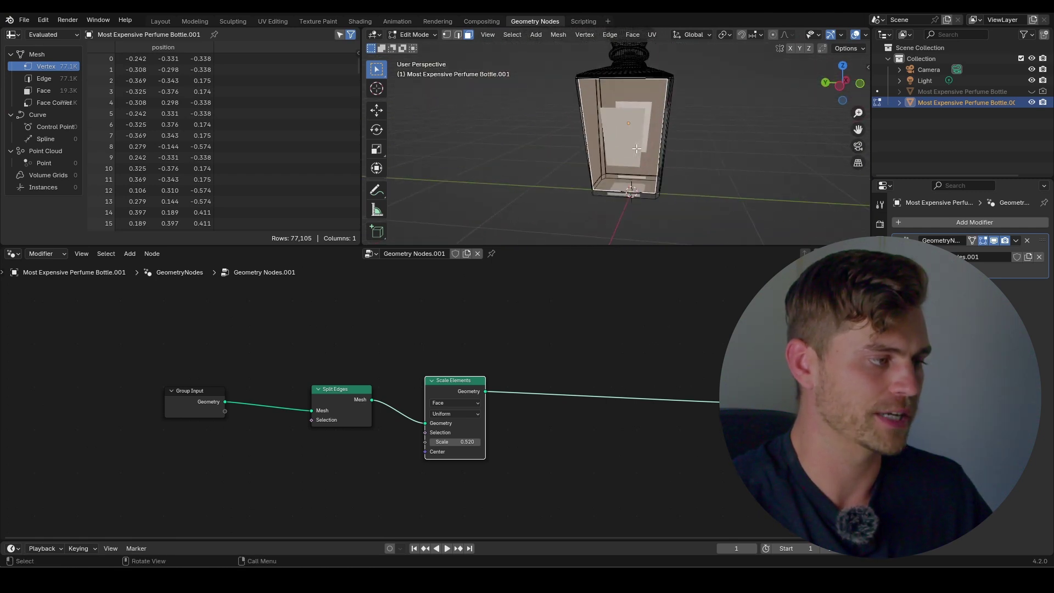
{"action": "scroll", "coordinate": [610, 177], "scroll_direction": "up", "scroll_amount": 3}
{"action": "scroll", "coordinate": [588, 160], "scroll_direction": "up", "scroll_amount": 2}
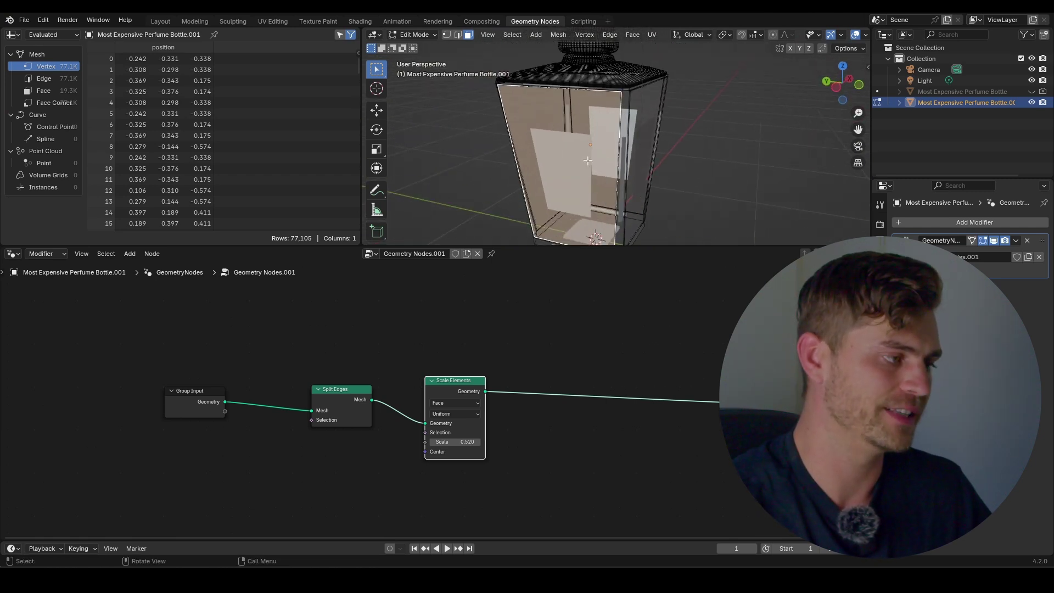
{"action": "key", "text": "g"}
{"action": "right_click", "coordinate": [673, 193]}
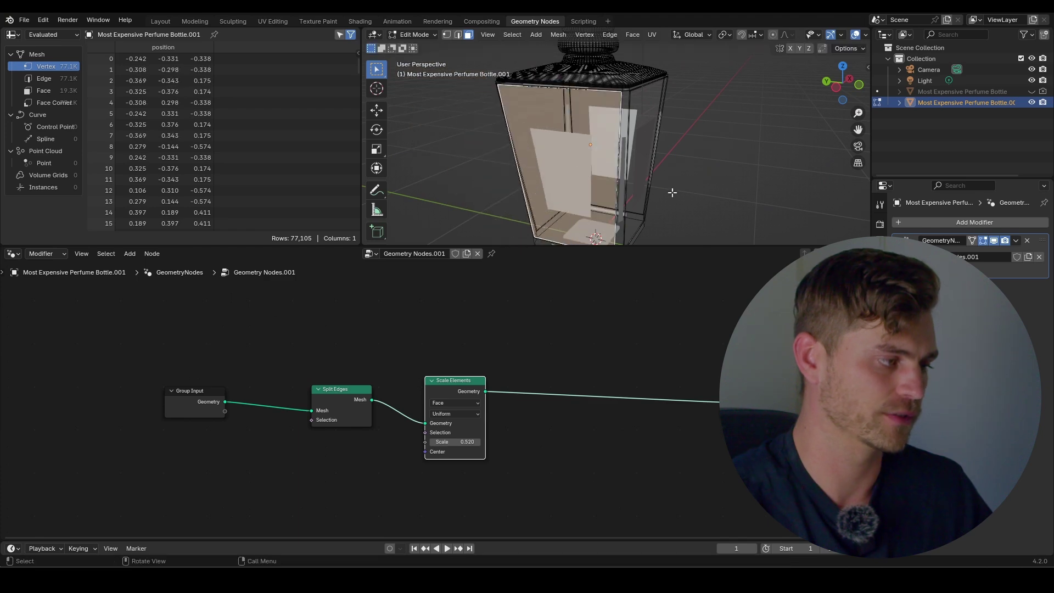
Add evenly spaced horizontal loop cuts around the bottle's side walls without sliding them
{"action": "key", "text": "ctrl+r"}
{"action": "scroll", "coordinate": [630, 156], "scroll_direction": "up", "scroll_amount": 13}
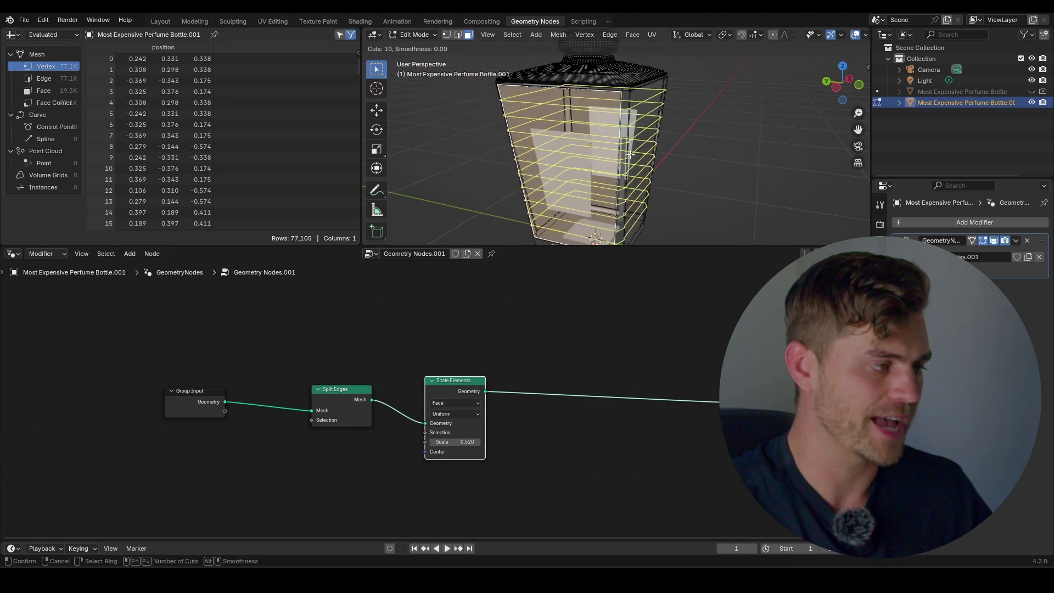
{"action": "scroll", "coordinate": [631, 156], "scroll_direction": "up", "scroll_amount": 3}
{"action": "left_click", "coordinate": [630, 155]}
{"action": "right_click", "coordinate": [631, 155]}
Add evenly spaced vertical loop cuts across one pair of the bottle's side walls without sliding them
{"action": "middle_click_drag", "start_coordinate": [630, 155], "coordinate": [656, 117]}
{"action": "key", "text": "ctrl+r"}
{"action": "scroll", "coordinate": [607, 212], "scroll_direction": "up", "scroll_amount": 8}
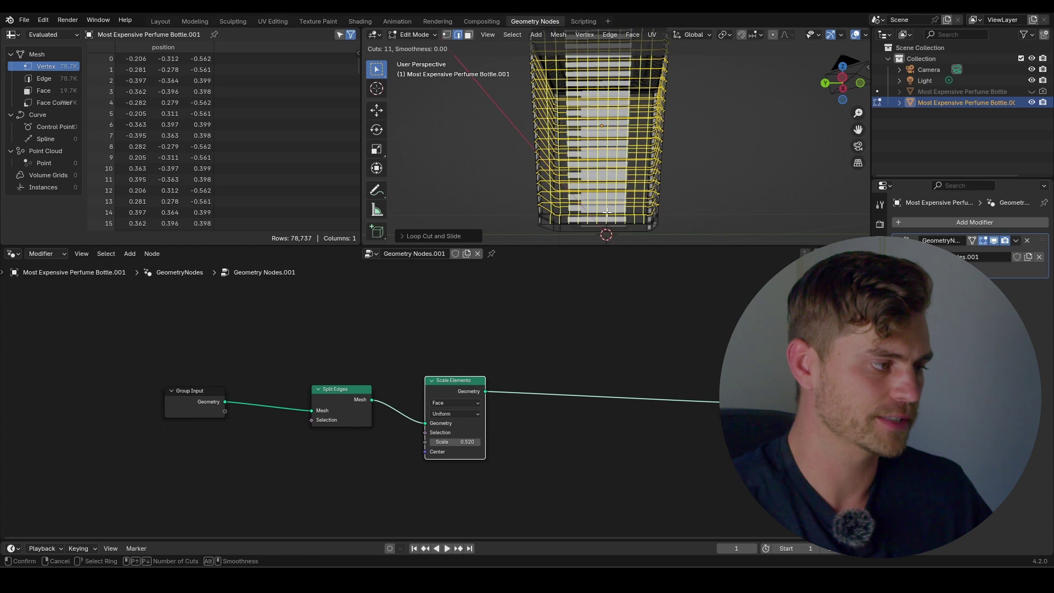
{"action": "middle_click_drag", "start_coordinate": [607, 212], "coordinate": [553, 183]}
{"action": "scroll", "coordinate": [618, 196], "scroll_direction": "down", "scroll_amount": 4}
{"action": "left_click", "coordinate": [618, 196]}
{"action": "right_click", "coordinate": [617, 196]}
Add vertical loop cuts across the remaining side walls of the bottle and return to Object Mode
{"action": "key", "text": "ctrl+r"}
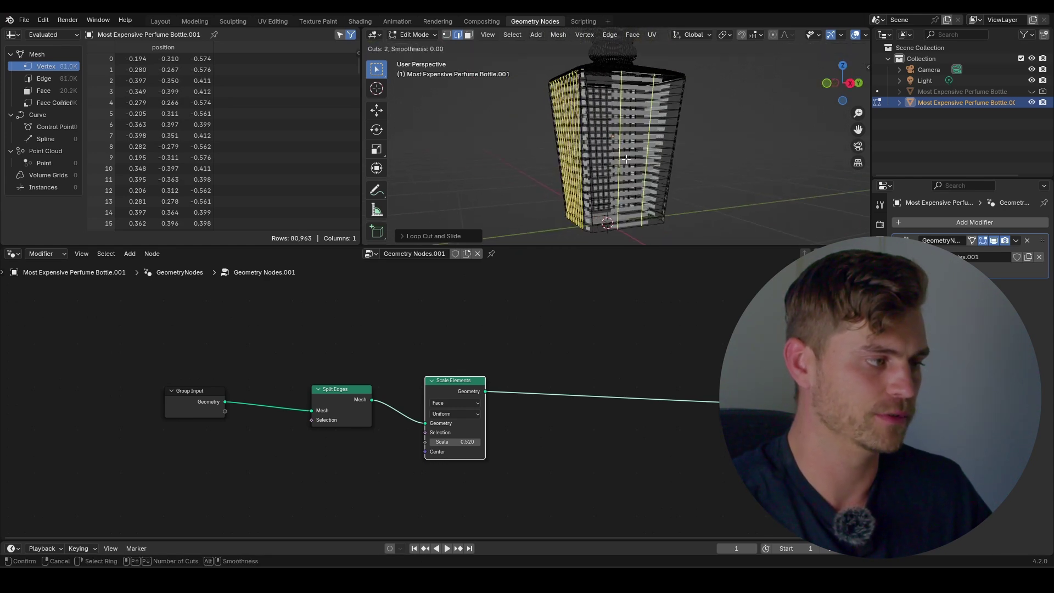
{"action": "scroll", "coordinate": [627, 158], "scroll_direction": "up", "scroll_amount": 10}
{"action": "left_click", "coordinate": [626, 158]}
{"action": "right_click", "coordinate": [626, 159]}
{"action": "middle_click_drag", "start_coordinate": [627, 158], "coordinate": [775, 189]}
{"action": "key", "text": "ctrl+r"}
{"action": "left_click", "coordinate": [657, 152]}
{"action": "right_click", "coordinate": [657, 152]}
{"action": "key", "text": "Tab"}
Check the subdivided bottle's separated faces, deselect everything and save the file
{"action": "scroll", "coordinate": [773, 189], "scroll_direction": "up", "scroll_amount": 5}
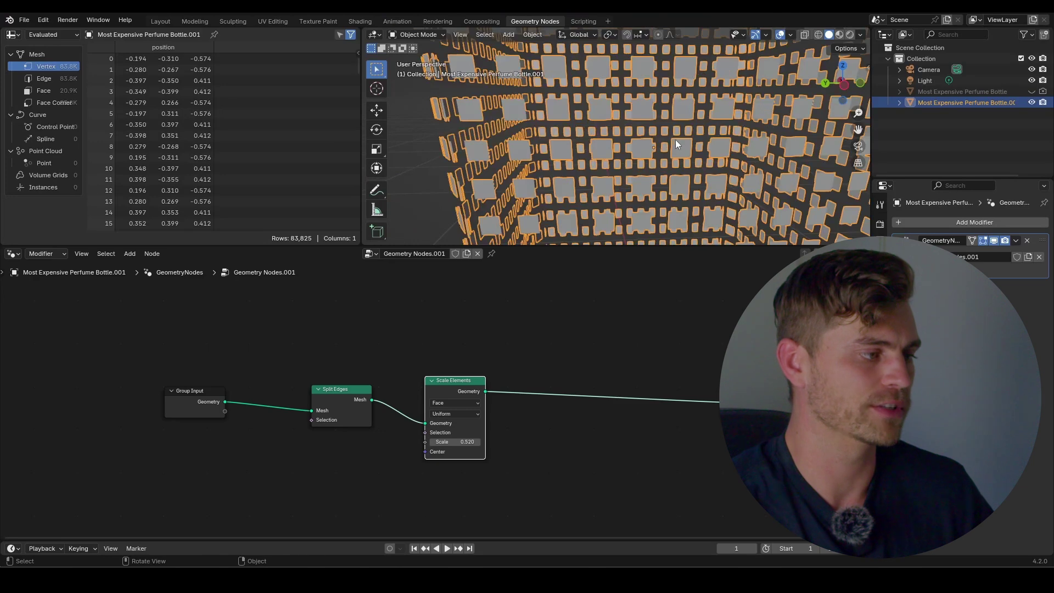
{"action": "scroll", "coordinate": [687, 145], "scroll_direction": "down", "scroll_amount": 6}
{"action": "middle_click_drag", "start_coordinate": [687, 145], "coordinate": [669, 159]}
{"action": "key", "text": "alt+a"}
{"action": "key", "text": "ctrl+s"}
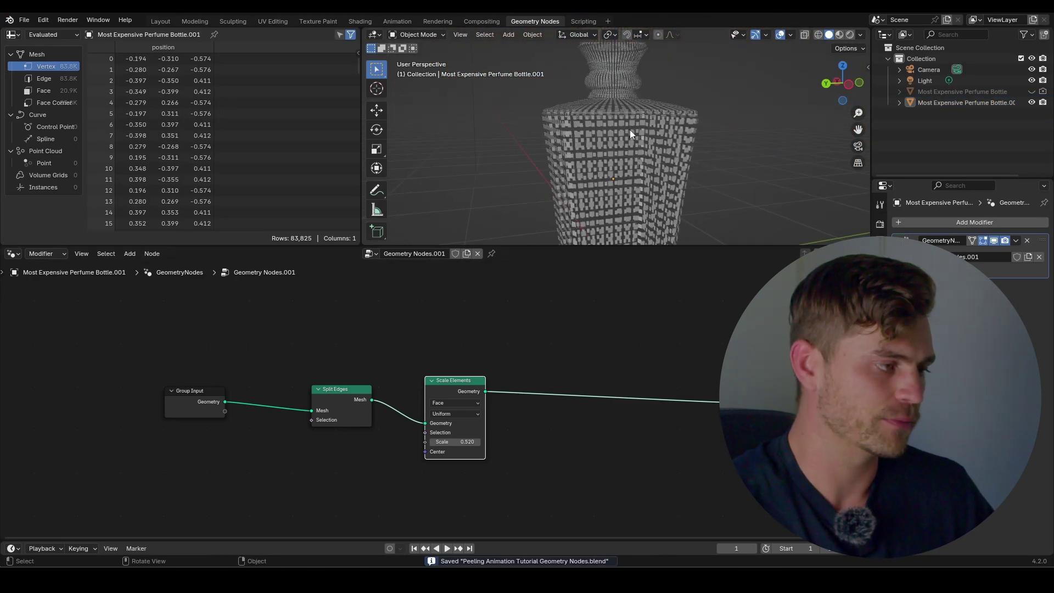
{"action": "scroll", "coordinate": [632, 130], "scroll_direction": "down", "scroll_amount": 3}
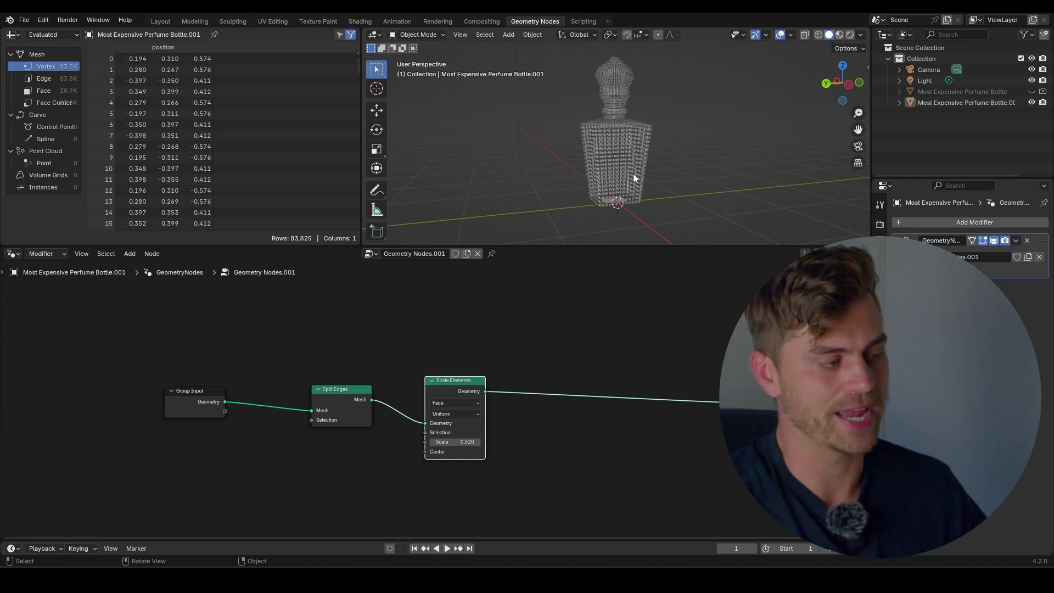
Add a UV sphere and move it down the Z axis to just below the bottle
{"action": "middle_click_drag", "start_coordinate": [564, 384], "coordinate": [590, 261]}
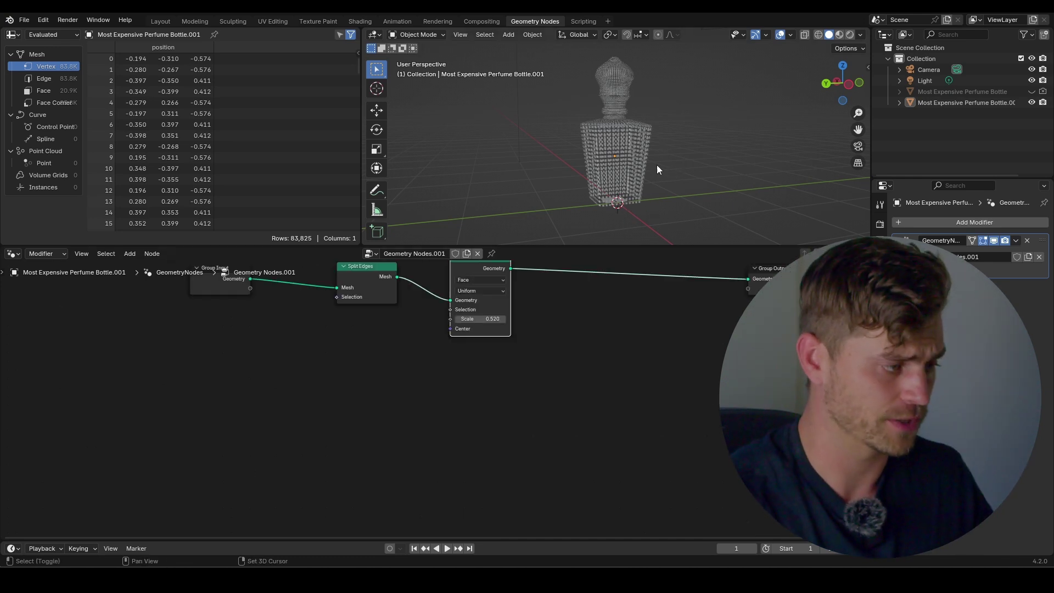
{"action": "key", "text": "shift+a"}
{"action": "mouse_move", "coordinate": [651, 181]}
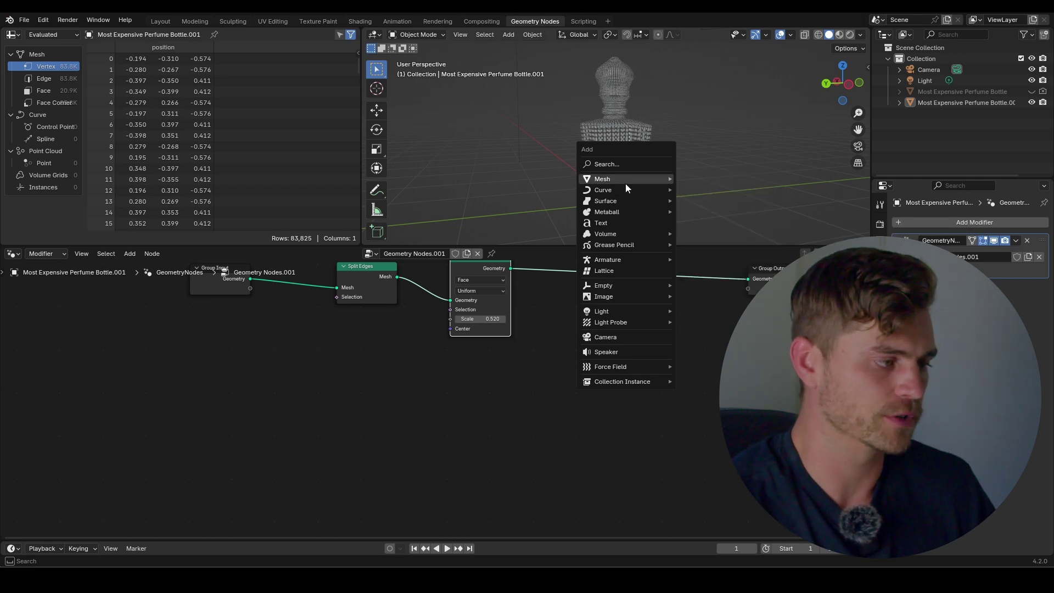
{"action": "left_click", "coordinate": [731, 212]}
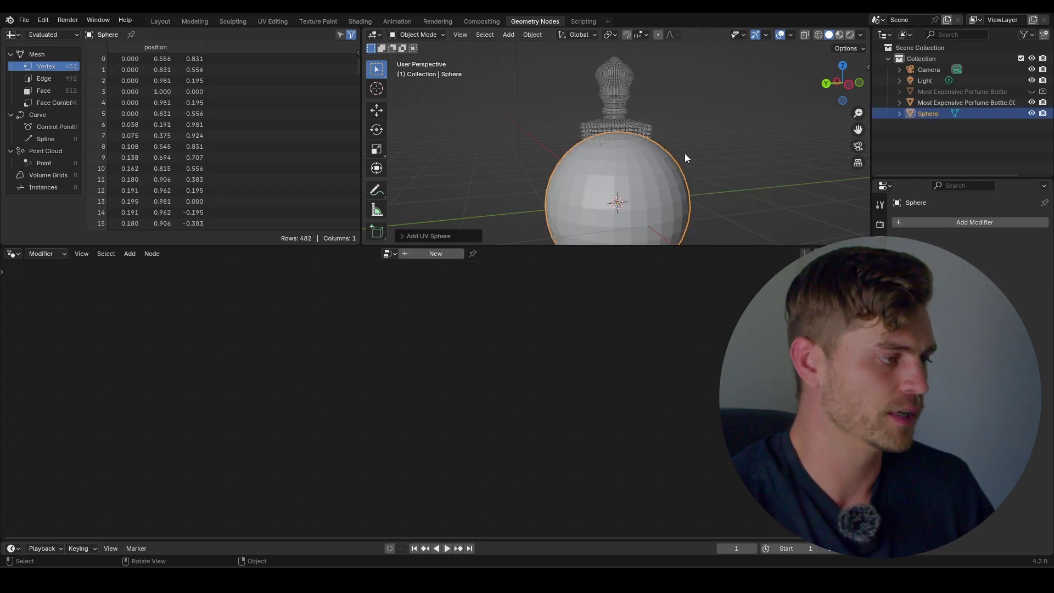
{"action": "key", "text": "g"}
{"action": "key", "text": "z"}
{"action": "left_click", "coordinate": [686, 231]}
Bring the sphere into the bottle's node tree as an Object Info node and feed its geometry into a Geometry Proximity node
{"action": "left_click", "coordinate": [613, 157]}
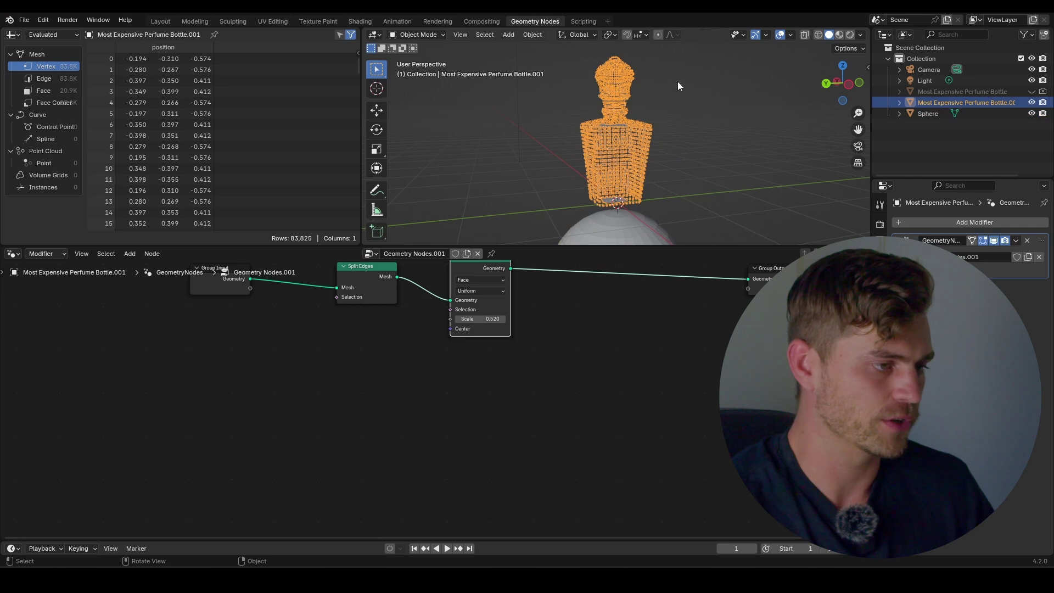
{"action": "left_click_drag", "start_coordinate": [938, 112], "coordinate": [200, 389]}
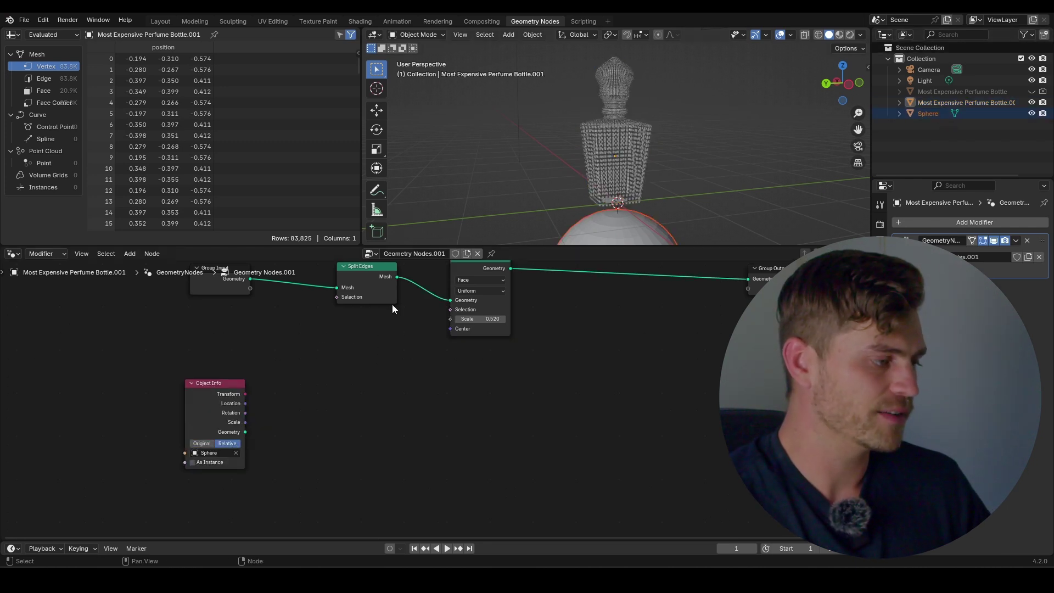
{"action": "key", "text": "shift+a"}
{"action": "mouse_move", "coordinate": [308, 392]}
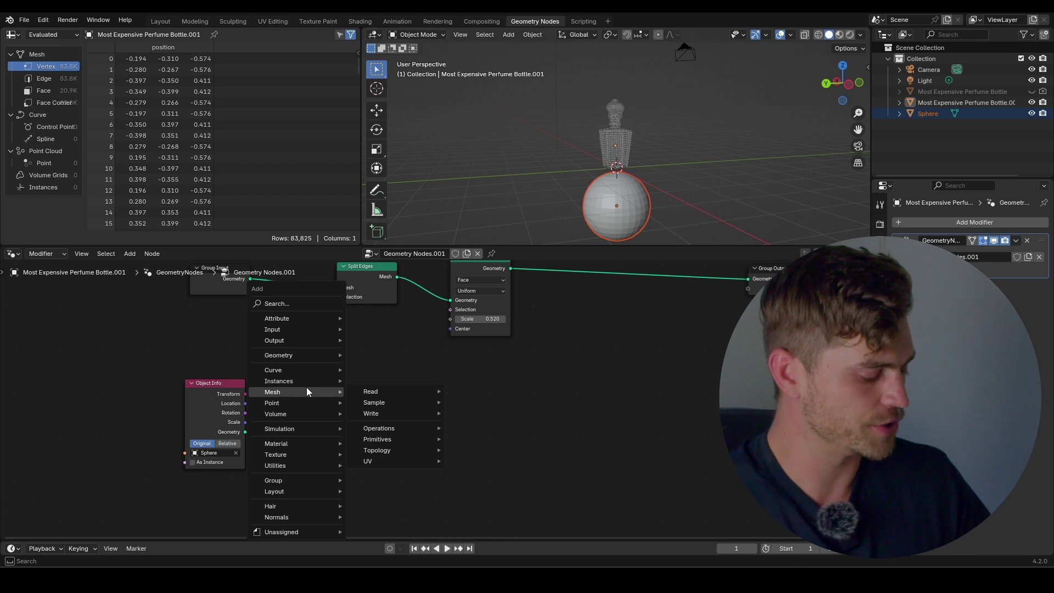
{"action": "type", "text": "geomertry pro"}
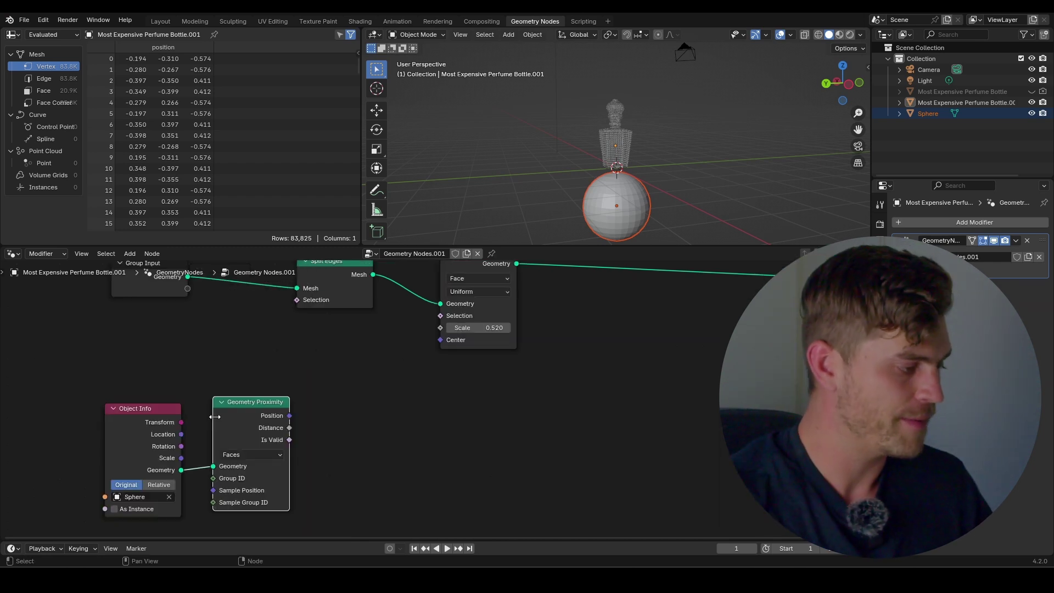
Connect the Geometry Proximity node's Distance output to the Scale input of Scale Elements
{"action": "middle_click_drag", "start_coordinate": [314, 398], "coordinate": [317, 409]}
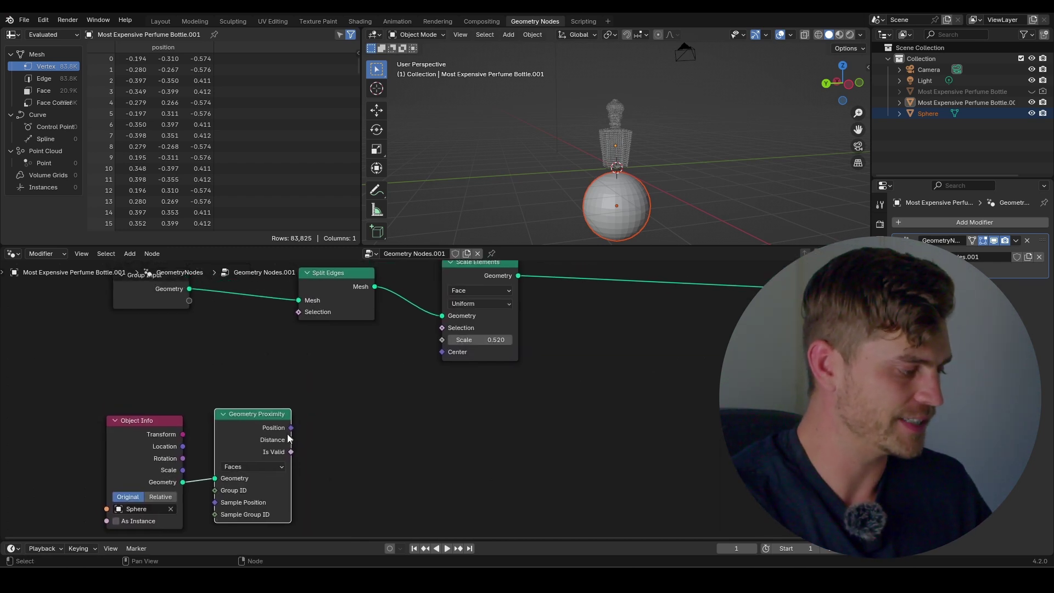
{"action": "left_click_drag", "start_coordinate": [290, 440], "coordinate": [449, 341]}
{"action": "key", "text": "Escape"}
Try moving the sphere along Z and scaling it up to test its effect on the bottle's faces
{"action": "scroll", "coordinate": [605, 206], "scroll_direction": "up", "scroll_amount": 3}
{"action": "left_click", "coordinate": [627, 216]}
{"action": "key", "text": "g"}
{"action": "key", "text": "z"}
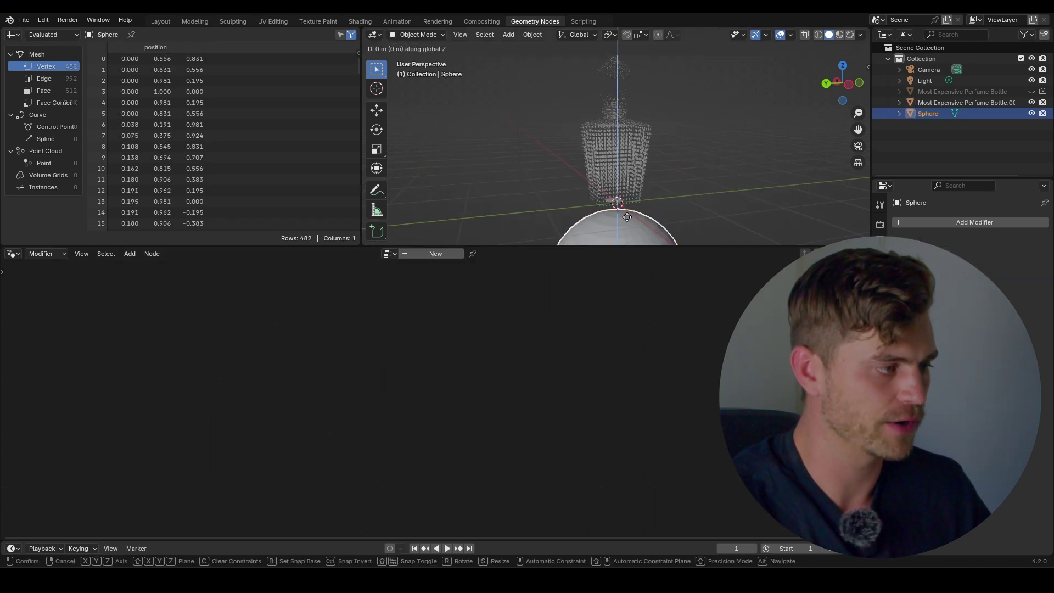
{"action": "left_click", "coordinate": [627, 199]}
{"action": "middle_click_drag", "start_coordinate": [627, 199], "coordinate": [731, 167]}
{"action": "scroll", "coordinate": [680, 170], "scroll_direction": "down", "scroll_amount": 3}
{"action": "key", "text": "s"}
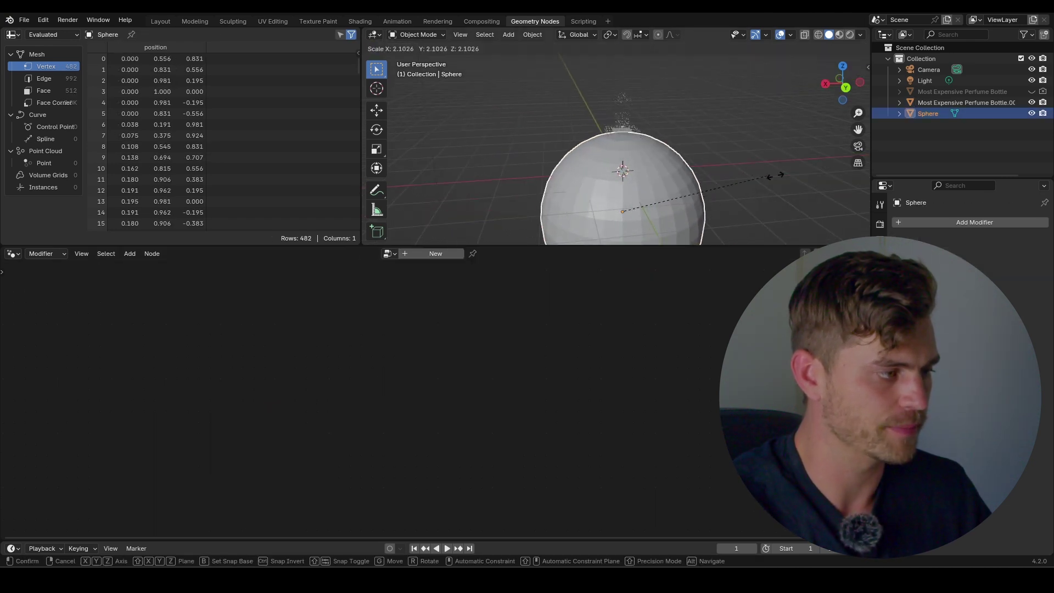
{"action": "key", "text": "Escape"}
Switch the bottle's Object Info node to Relative and lower the sphere slightly along Z beneath the bottle
{"action": "left_click", "coordinate": [617, 139]}
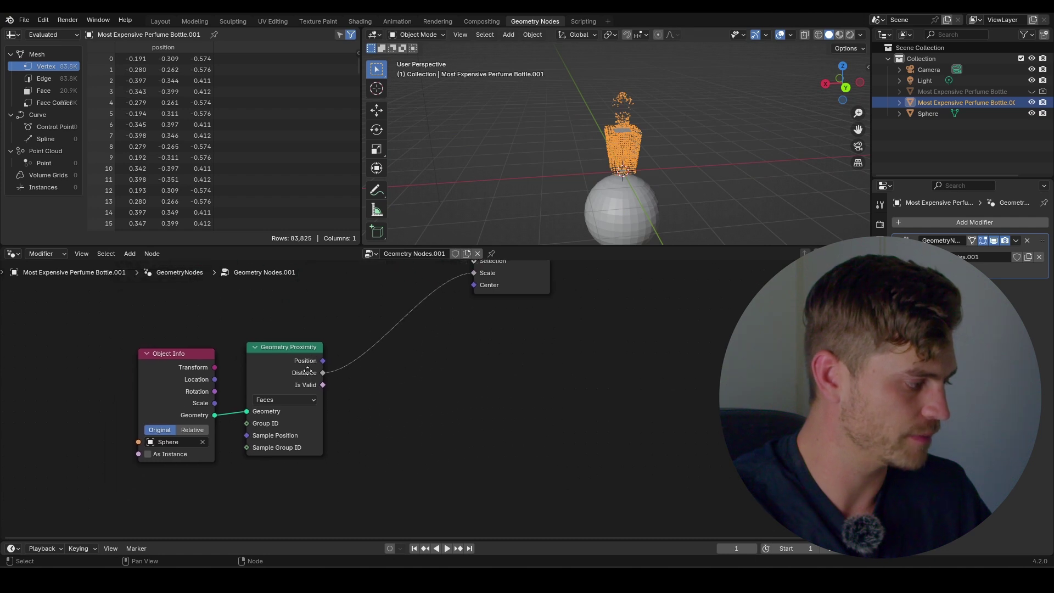
{"action": "left_click", "coordinate": [201, 431]}
{"action": "scroll", "coordinate": [633, 186], "scroll_direction": "up", "scroll_amount": 3}
{"action": "left_click", "coordinate": [632, 190]}
{"action": "key", "text": "g"}
{"action": "key", "text": "z"}
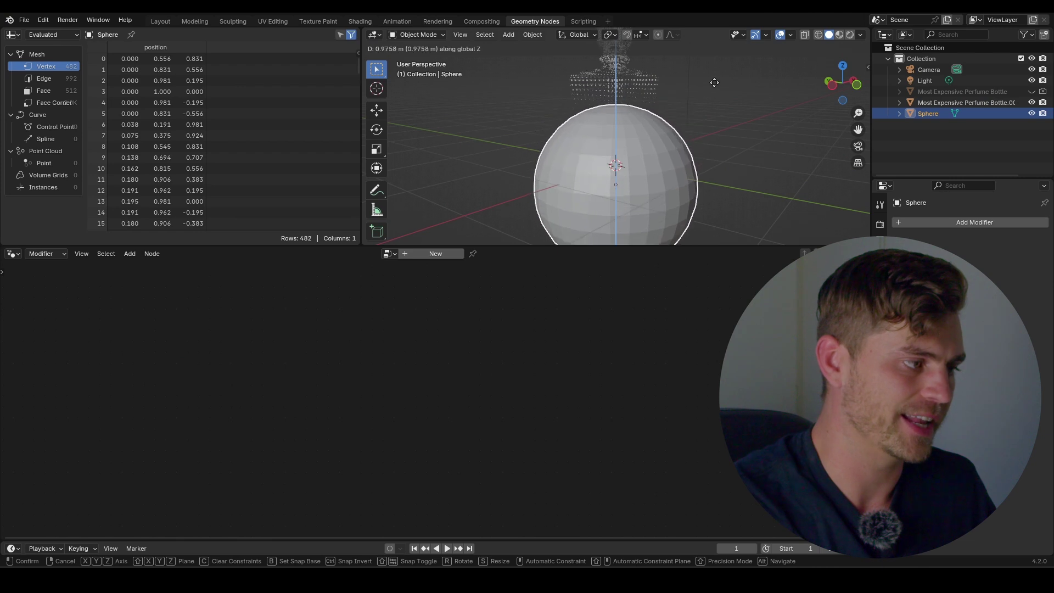
{"action": "left_click", "coordinate": [698, 160]}
Insert a Map Range node between Geometry Proximity's Distance and Scale Elements' Scale, and undo the trial change to its From Max
{"action": "left_click", "coordinate": [638, 127]}
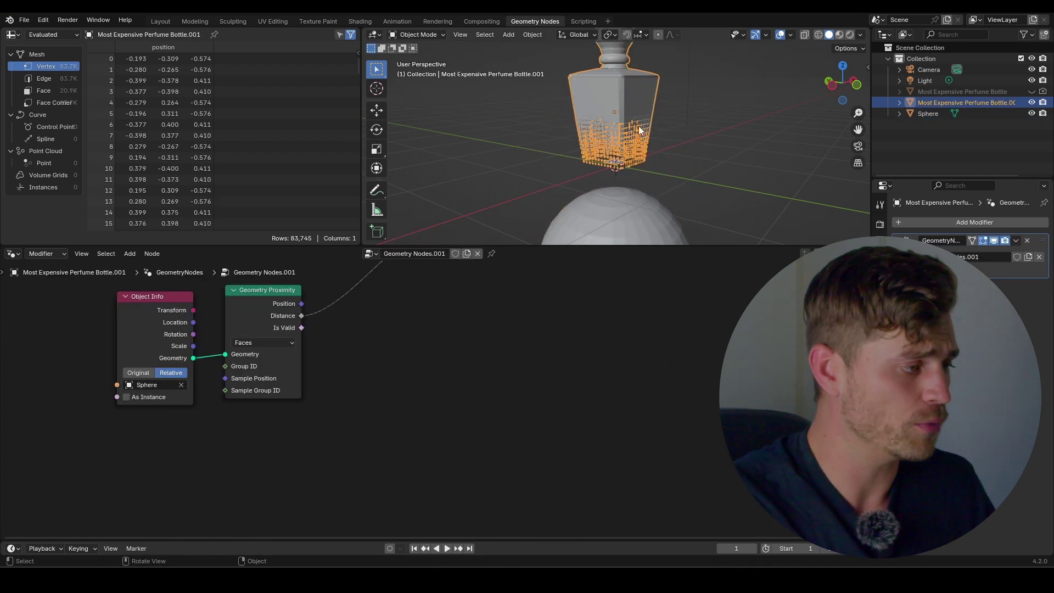
{"action": "middle_click_drag", "start_coordinate": [619, 101], "coordinate": [627, 131], "text": "shift"}
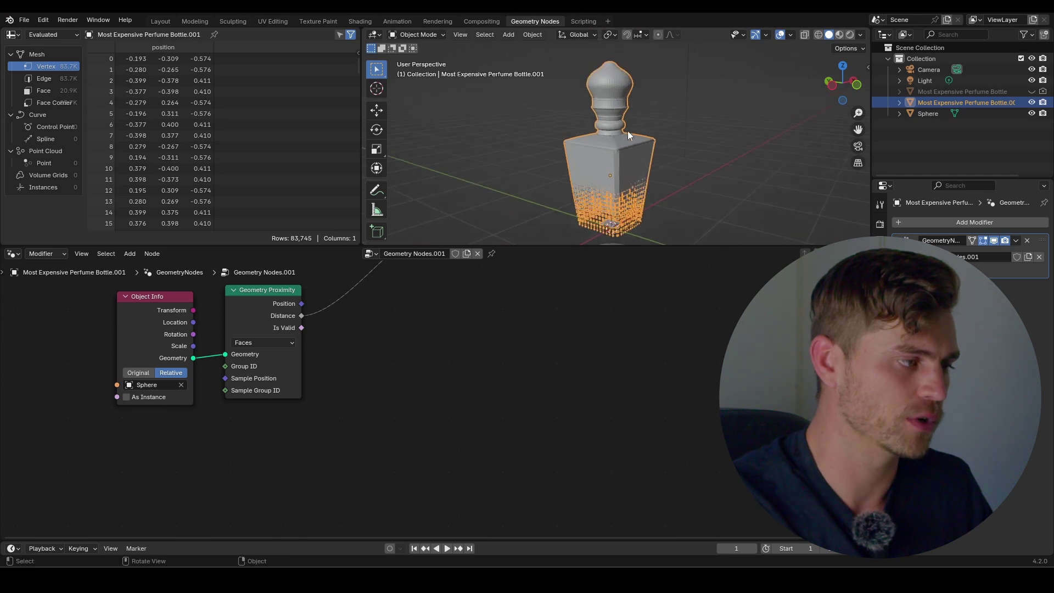
{"action": "middle_click_drag", "start_coordinate": [377, 326], "coordinate": [392, 363]}
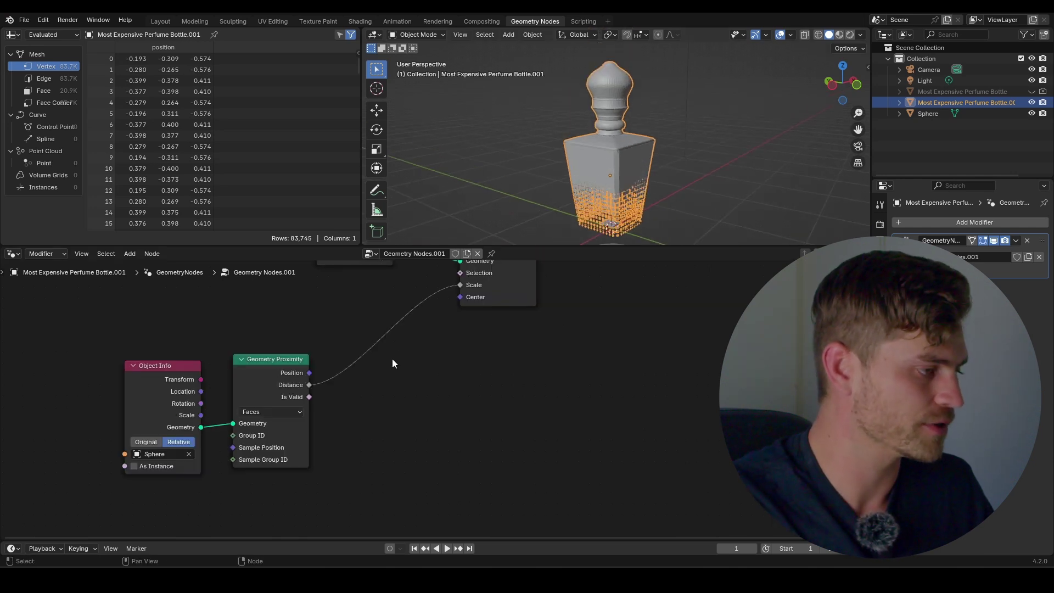
{"action": "left_click_drag", "start_coordinate": [264, 339], "coordinate": [55, 386]}
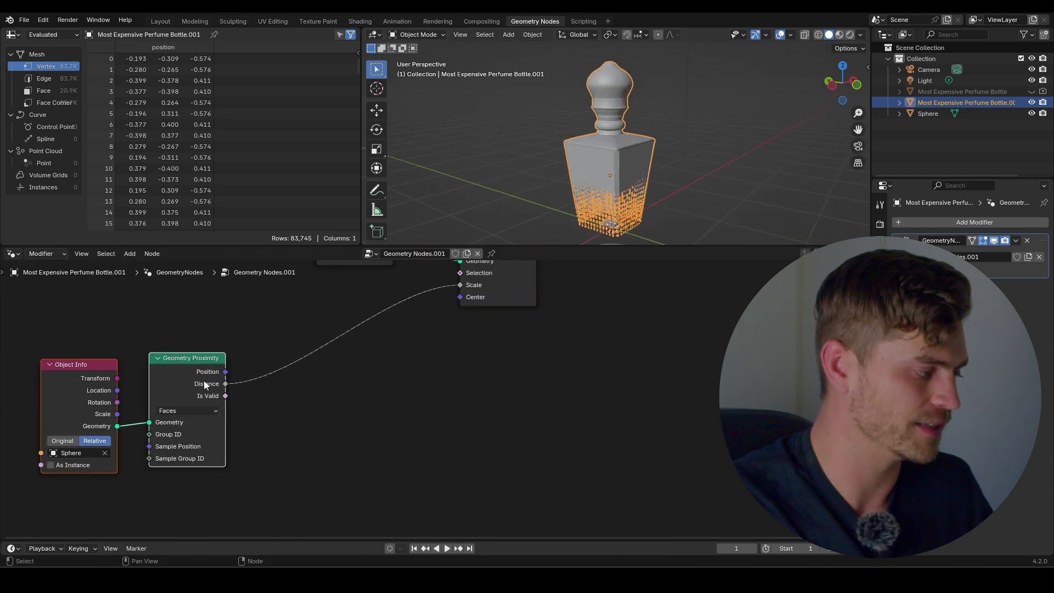
{"action": "key", "text": "shift+a"}
{"action": "type", "text": "map range"}
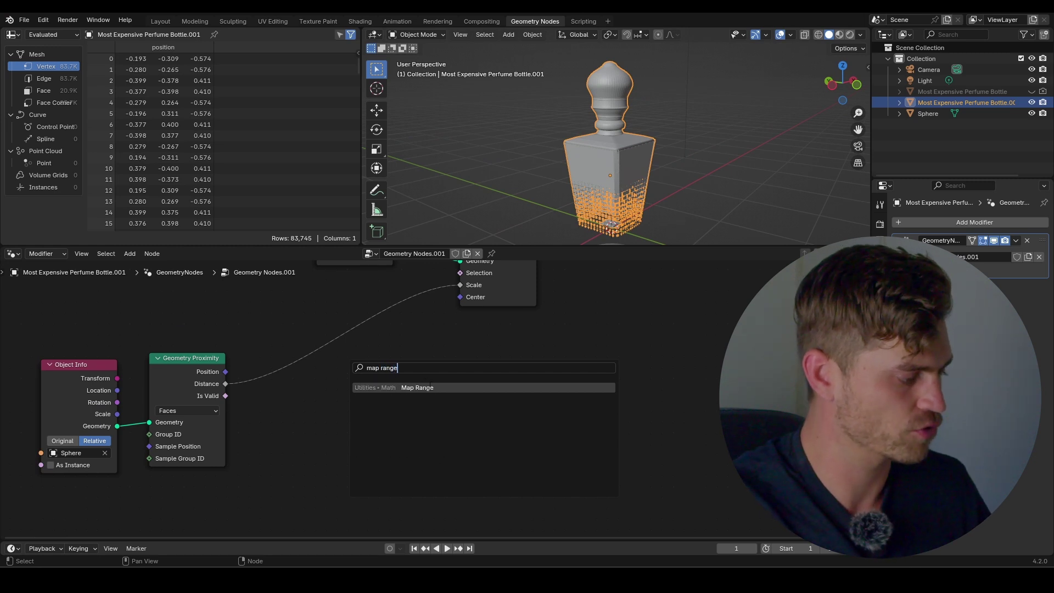
{"action": "key", "text": "Return"}
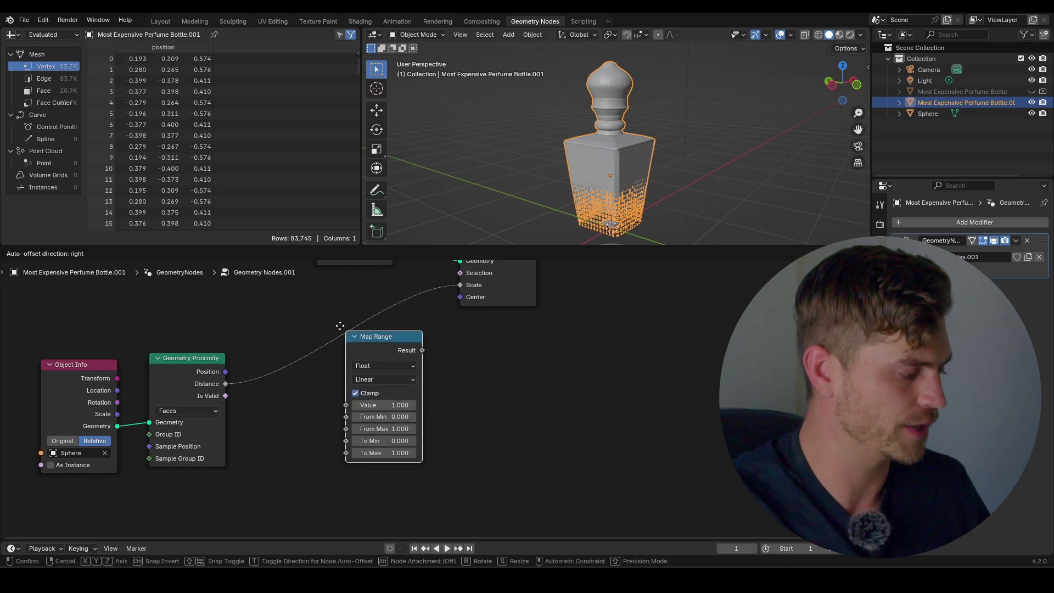
{"action": "left_click", "coordinate": [387, 372]}
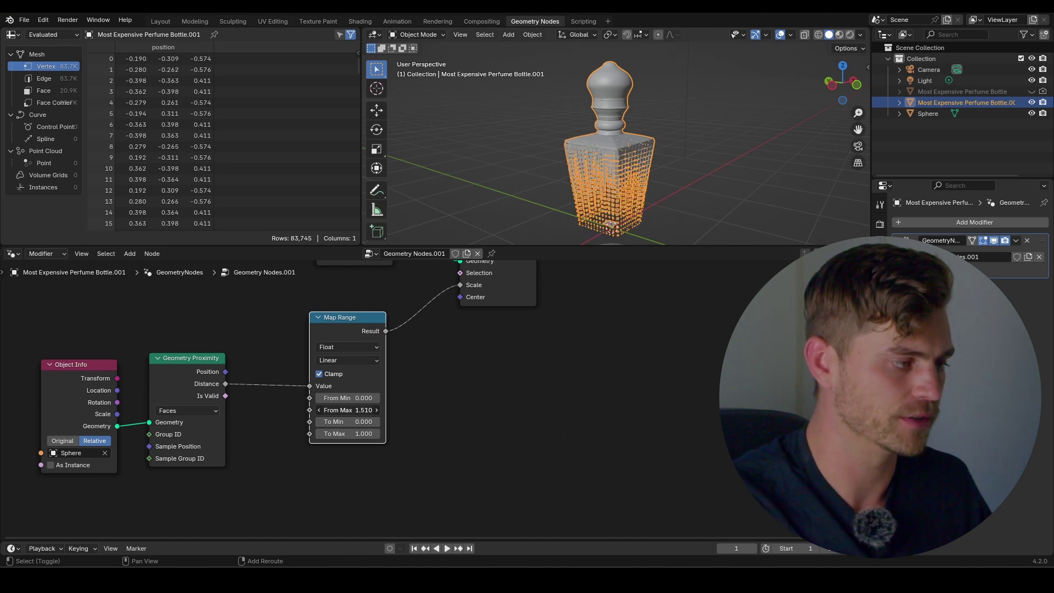
{"action": "key", "text": "ctrl+z"}
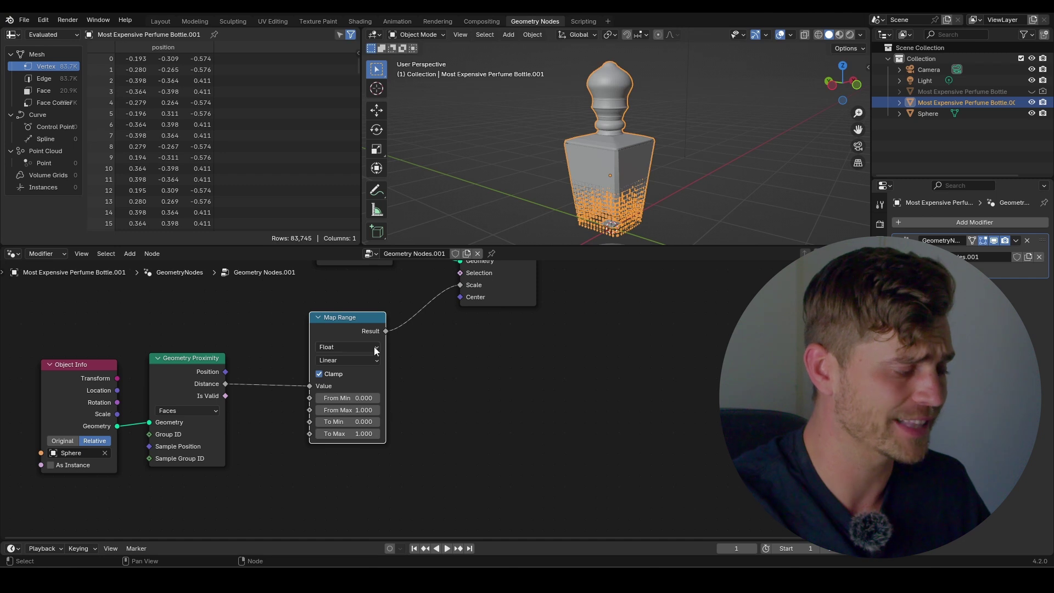
Raise the sphere along Z to the bottle's base and inspect the scaled faces up close
{"action": "scroll", "coordinate": [474, 359], "scroll_direction": "down", "scroll_amount": 2}
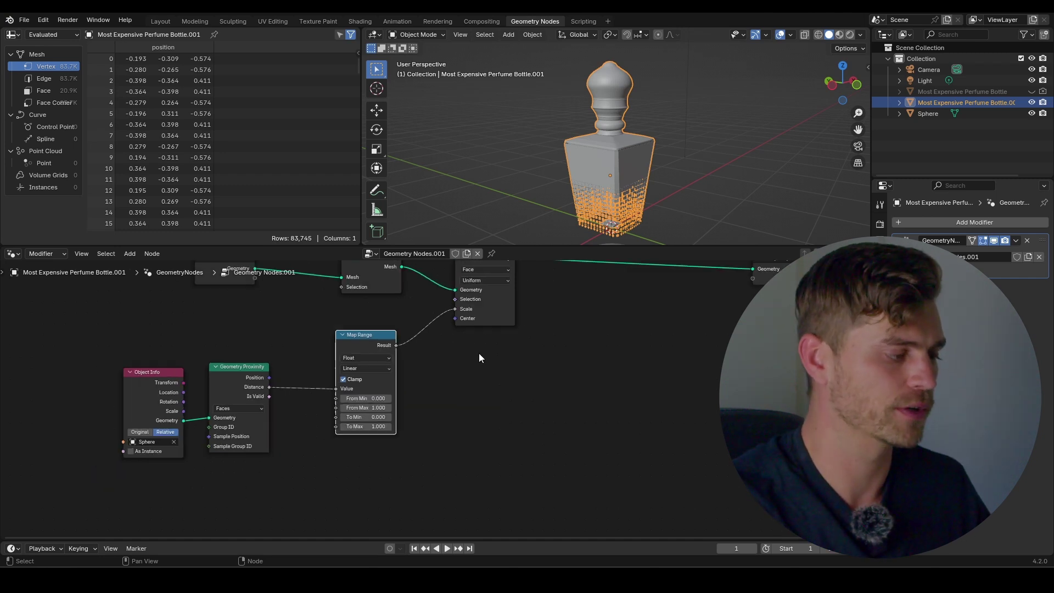
{"action": "middle_click_drag", "start_coordinate": [438, 358], "coordinate": [369, 373]}
{"action": "scroll", "coordinate": [444, 326], "scroll_direction": "down", "scroll_amount": 2}
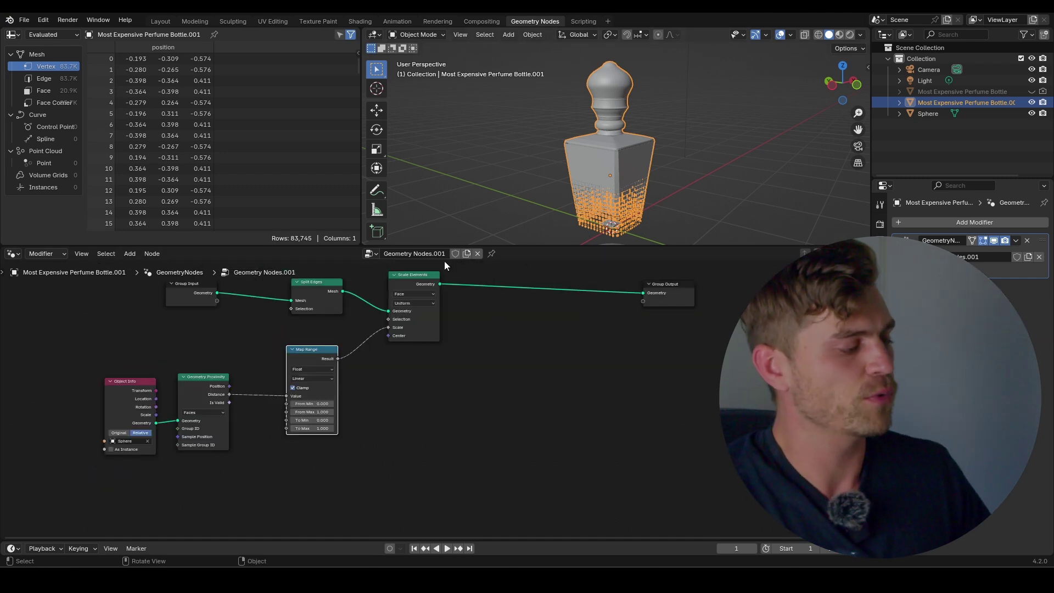
{"action": "scroll", "coordinate": [575, 189], "scroll_direction": "down", "scroll_amount": 3}
{"action": "left_click", "coordinate": [590, 216]}
{"action": "key", "text": "g"}
{"action": "key", "text": "z"}
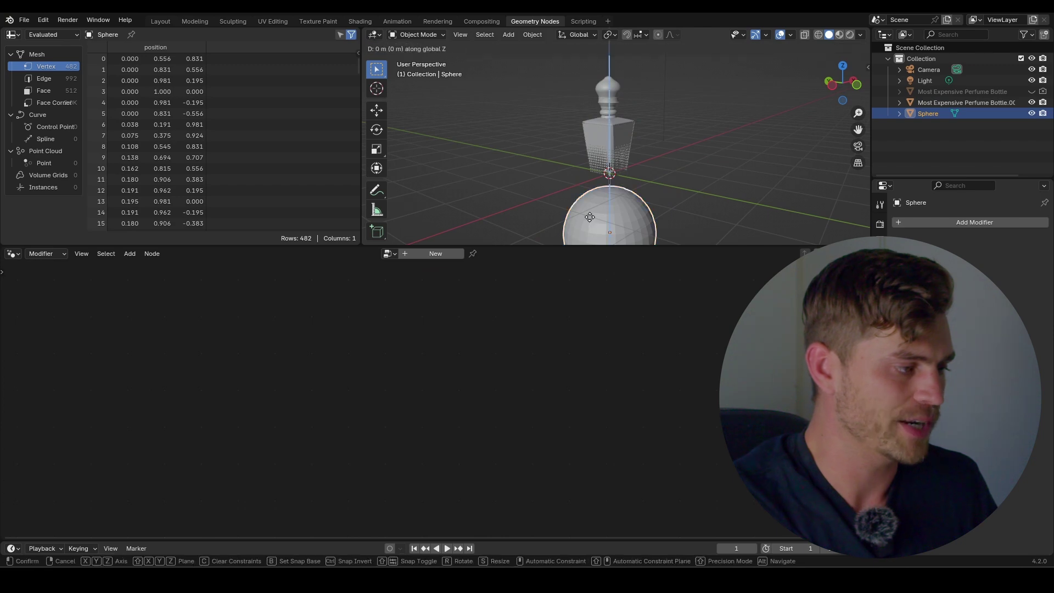
{"action": "left_click", "coordinate": [591, 204]}
{"action": "scroll", "coordinate": [657, 163], "scroll_direction": "up", "scroll_amount": 5}
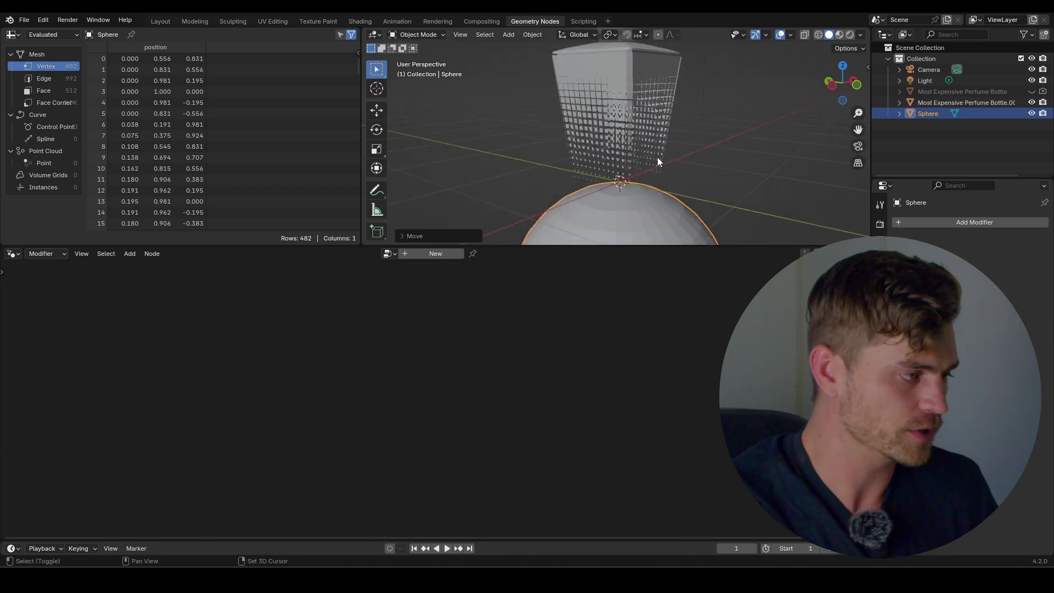
{"action": "scroll", "coordinate": [618, 152], "scroll_direction": "up", "scroll_amount": 4}
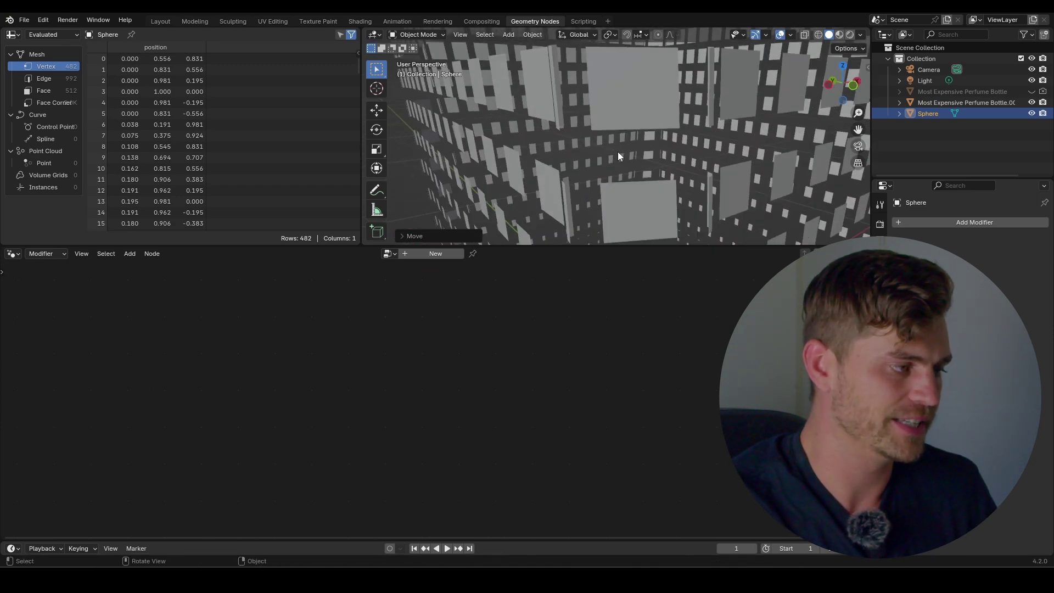
{"action": "scroll", "coordinate": [621, 154], "scroll_direction": "down", "scroll_amount": 3}
{"action": "scroll", "coordinate": [622, 158], "scroll_direction": "down", "scroll_amount": 5}
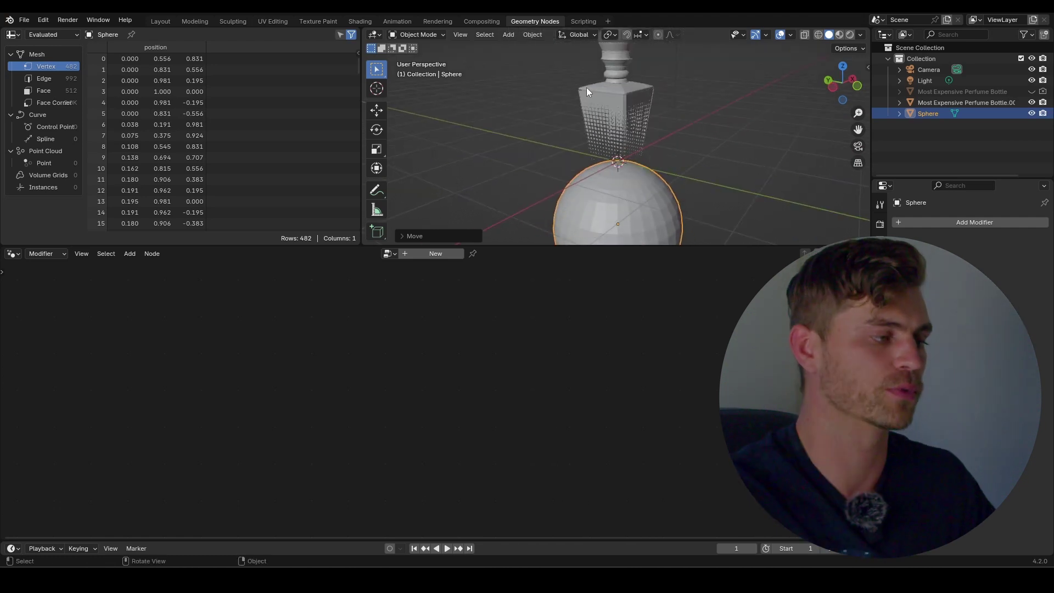
Insert a Set Position node between Scale Elements and Group Output, spacing both end nodes farther along the chain
{"action": "left_click", "coordinate": [601, 110]}
{"action": "middle_click_drag", "start_coordinate": [509, 301], "coordinate": [450, 321]}
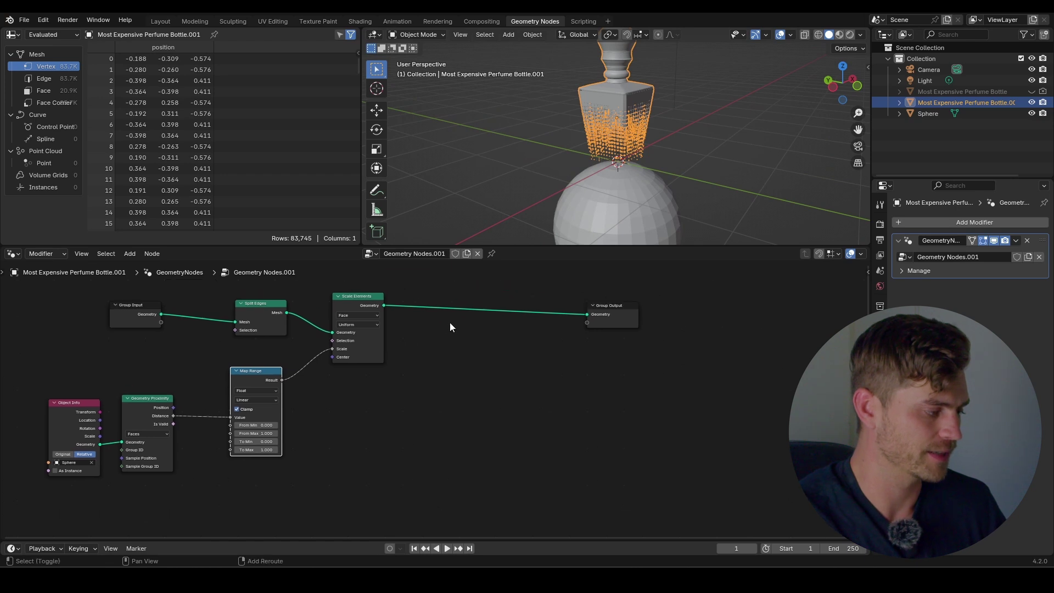
{"action": "key", "text": "shift+a"}
{"action": "type", "text": "set p"}
{"action": "key", "text": "Return"}
{"action": "left_click", "coordinate": [538, 293]}
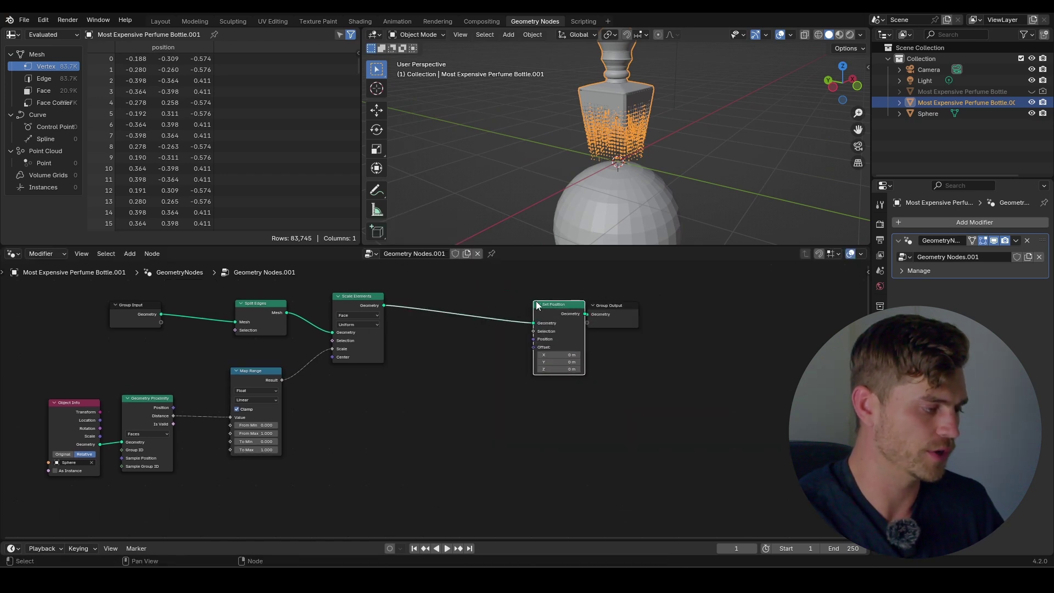
{"action": "left_click", "coordinate": [592, 306]}
{"action": "left_click_drag", "start_coordinate": [593, 309], "coordinate": [798, 306]}
{"action": "left_click", "coordinate": [797, 303]}
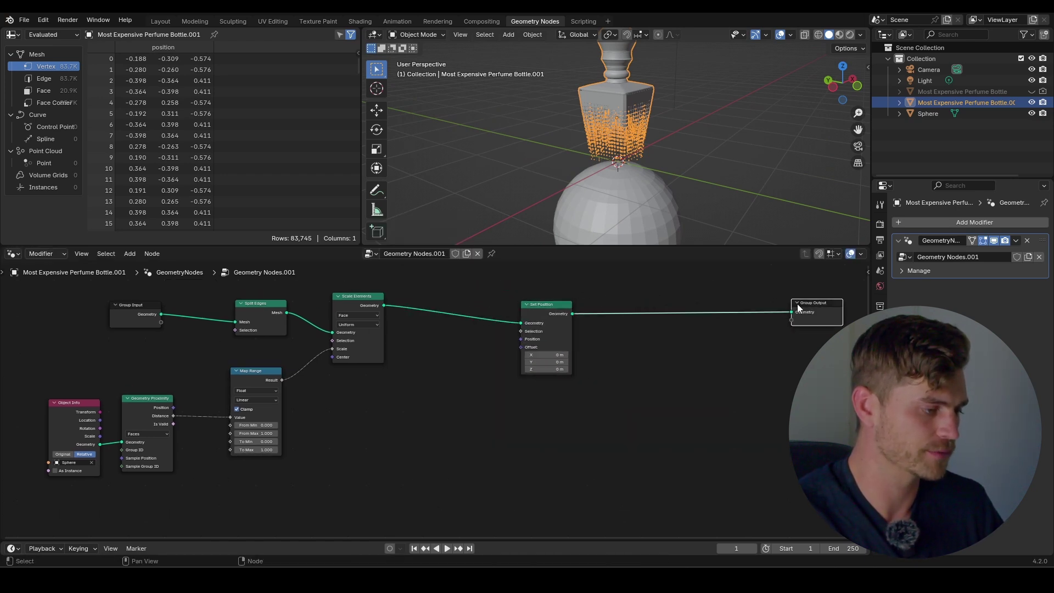
{"action": "left_click_drag", "start_coordinate": [539, 314], "coordinate": [658, 307]}
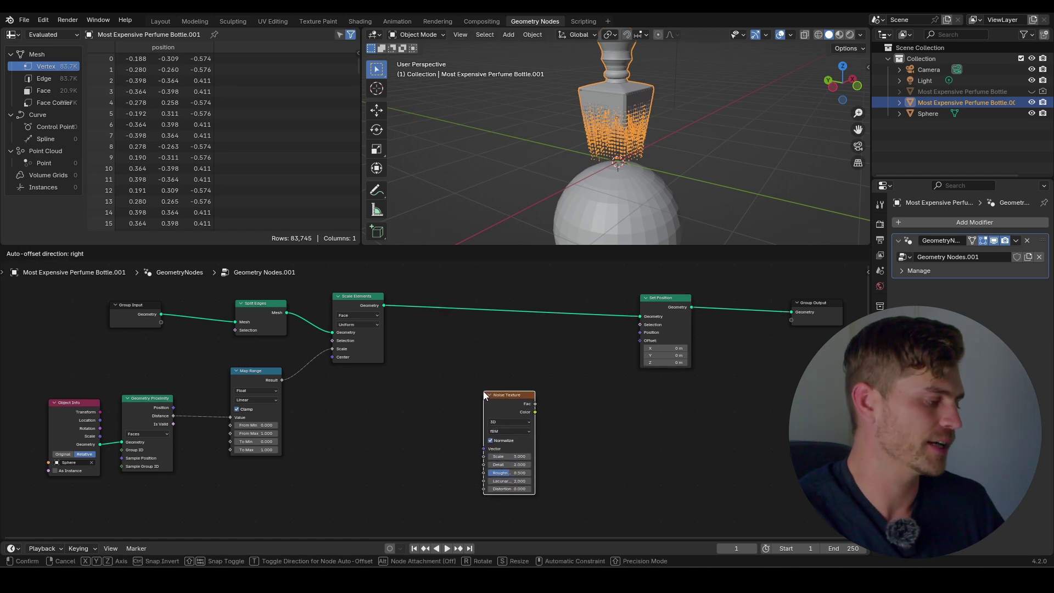
Add a Noise Texture node and connect its Color output to Set Position's Offset input
{"action": "left_click", "coordinate": [484, 394]}
{"action": "left_click_drag", "start_coordinate": [513, 404], "coordinate": [639, 342]}
{"action": "left_click", "coordinate": [483, 420]}
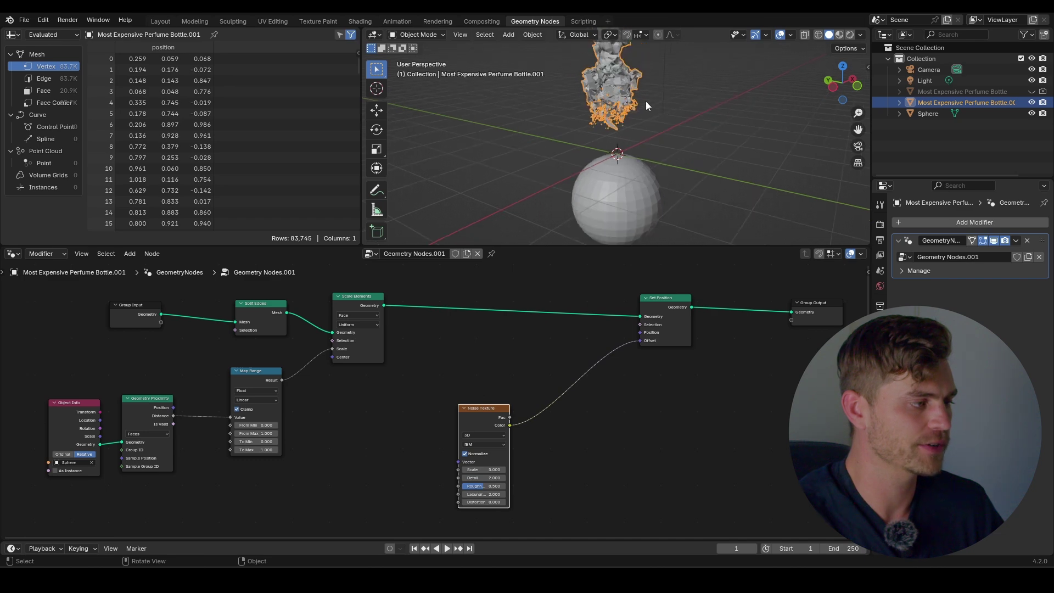
Set the Noise Texture's Detail to 15 and its Scale to about 1.01
{"action": "mouse_move", "coordinate": [646, 101]}
{"action": "middle_mouse_down", "text": "shift"}
{"action": "mouse_move", "coordinate": [644, 193]}
{"action": "mouse_move", "coordinate": [637, 119]}
{"action": "middle_mouse_up", "text": "shift"}
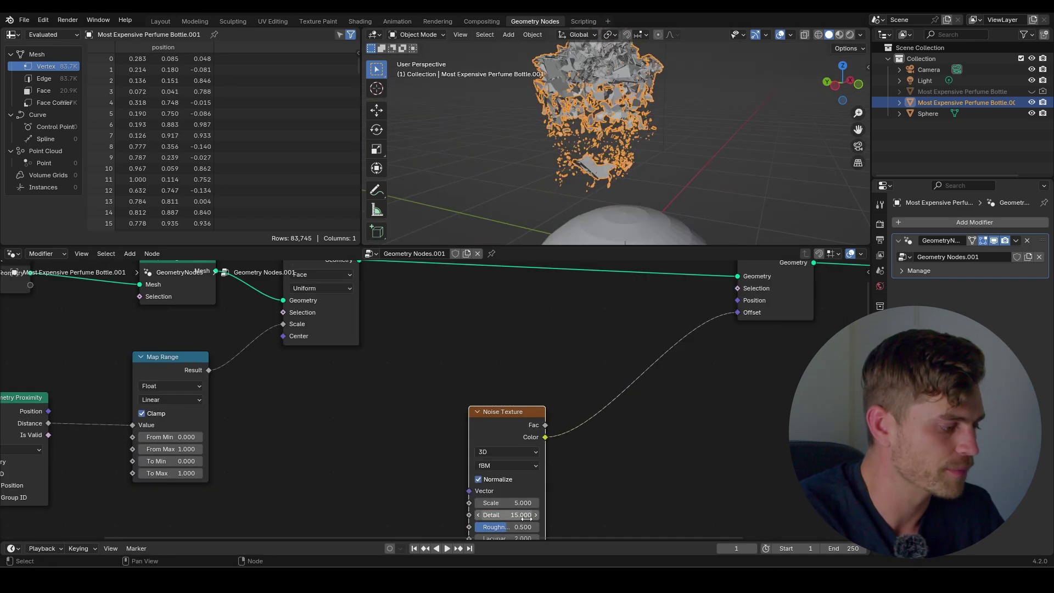
{"action": "middle_click_drag", "start_coordinate": [558, 493], "coordinate": [536, 419]}
{"action": "left_click_drag", "start_coordinate": [495, 424], "coordinate": [446, 424]}
Try raising the sphere along Z into the bottle, and inspect the noise-displaced faces up close
{"action": "left_click", "coordinate": [634, 190]}
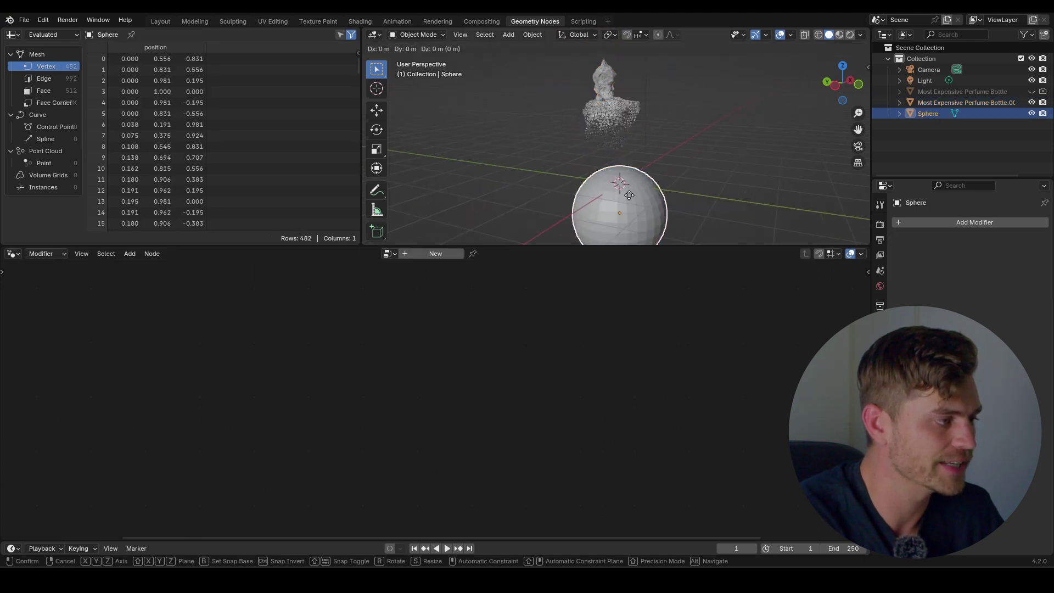
{"action": "key", "text": "g"}
{"action": "key", "text": "z"}
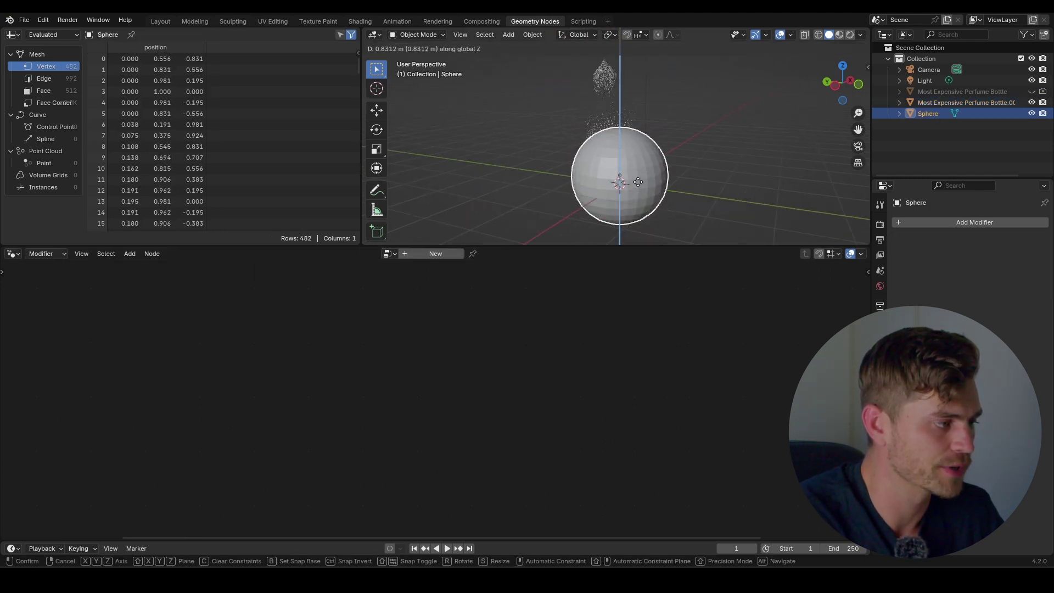
{"action": "key", "text": "Escape"}
{"action": "left_click", "coordinate": [629, 102]}
{"action": "scroll", "coordinate": [618, 107], "scroll_direction": "up", "scroll_amount": 6}
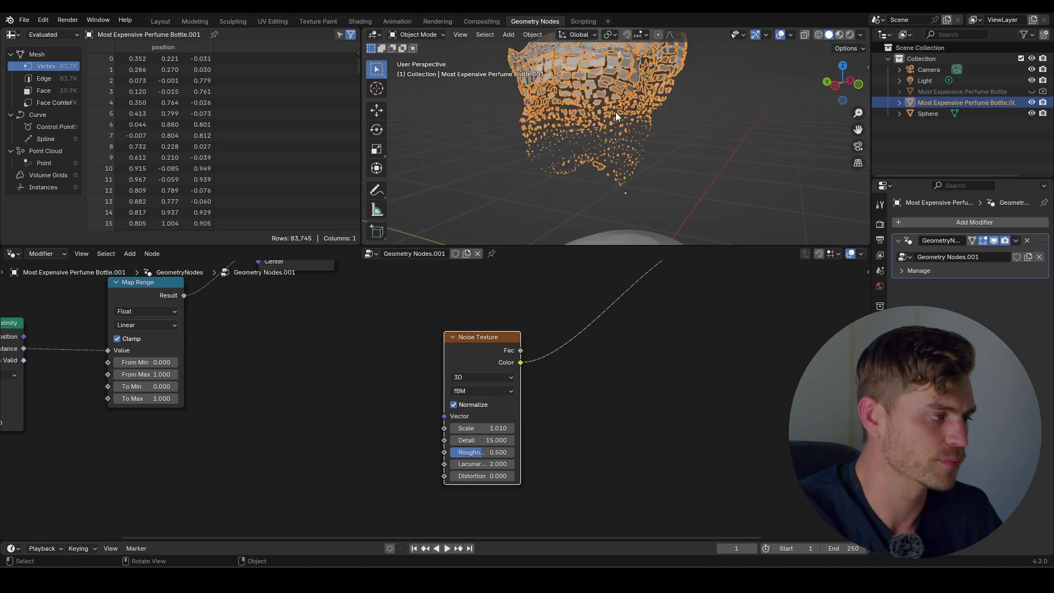
{"action": "middle_click_drag", "start_coordinate": [615, 112], "coordinate": [633, 160], "text": "shift"}
{"action": "scroll", "coordinate": [630, 173], "scroll_direction": "down", "scroll_amount": 4}
{"action": "scroll", "coordinate": [554, 337], "scroll_direction": "down", "scroll_amount": 4}
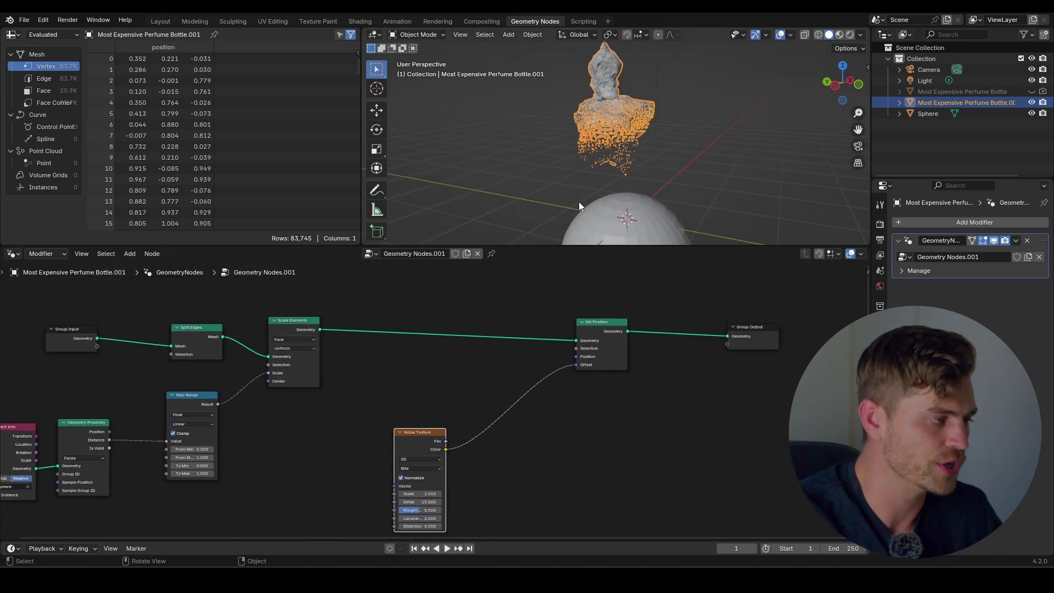
Try lowering the sphere along Z away from the bottle to test how the displaced faces respond
{"action": "left_click", "coordinate": [610, 219]}
{"action": "key", "text": "g"}
{"action": "key", "text": "z"}
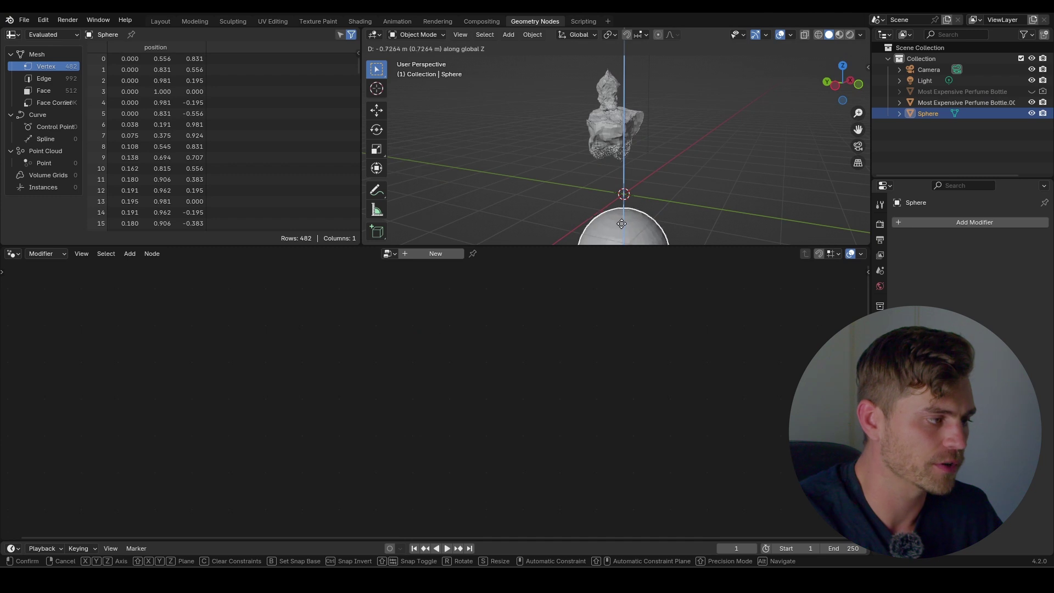
{"action": "left_click", "coordinate": [657, 239]}
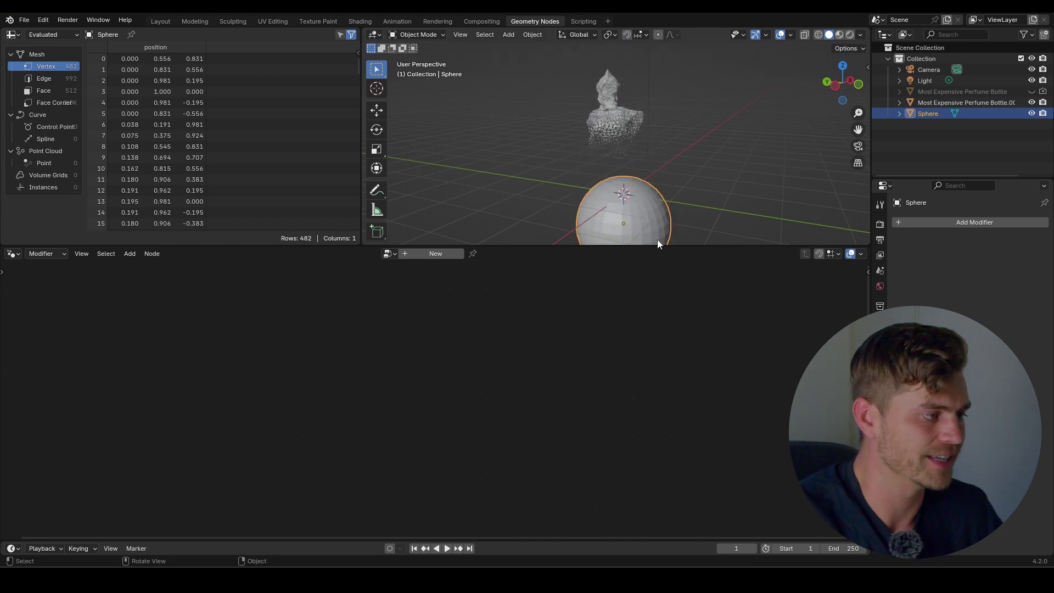
{"action": "left_click", "coordinate": [630, 120]}
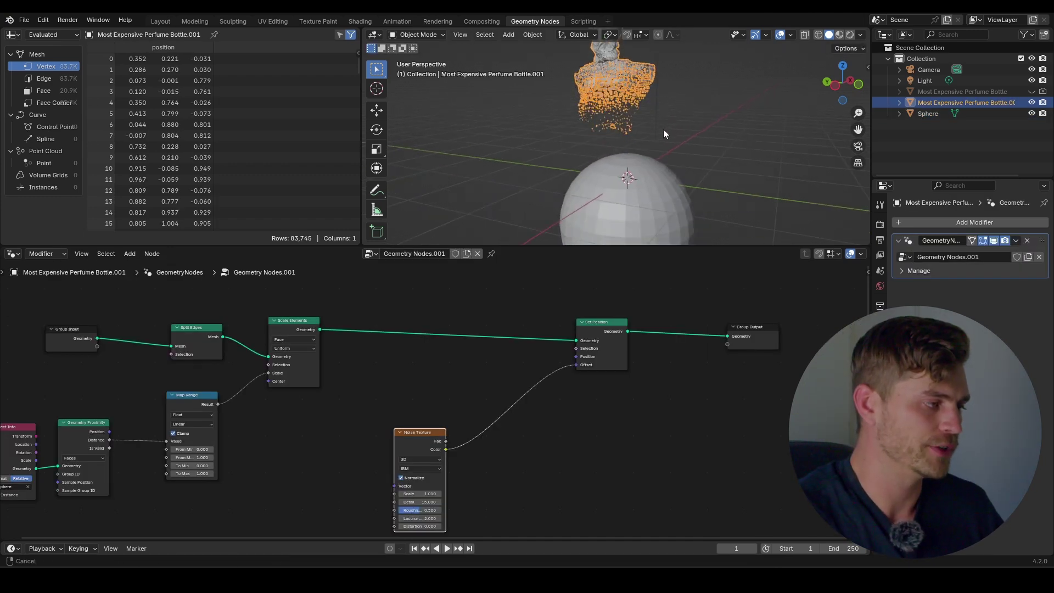
{"action": "left_click", "coordinate": [644, 170]}
{"action": "key", "text": "g"}
{"action": "key", "text": "z"}
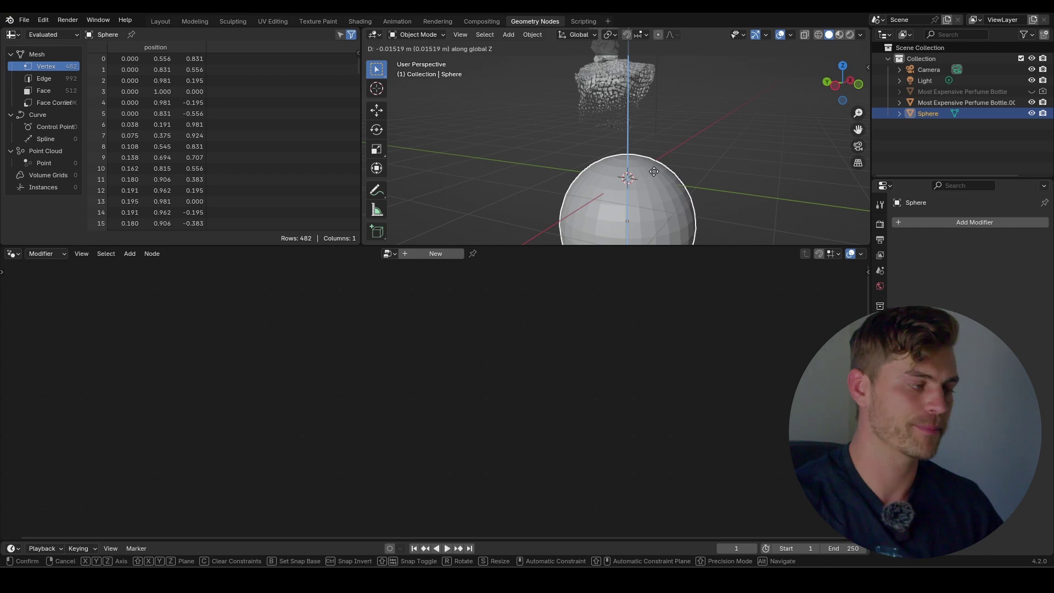
{"action": "left_click", "coordinate": [654, 172]}
Move the bottle's Noise Texture node lower in the node tree and add a Normal node above it
{"action": "left_click", "coordinate": [633, 93]}
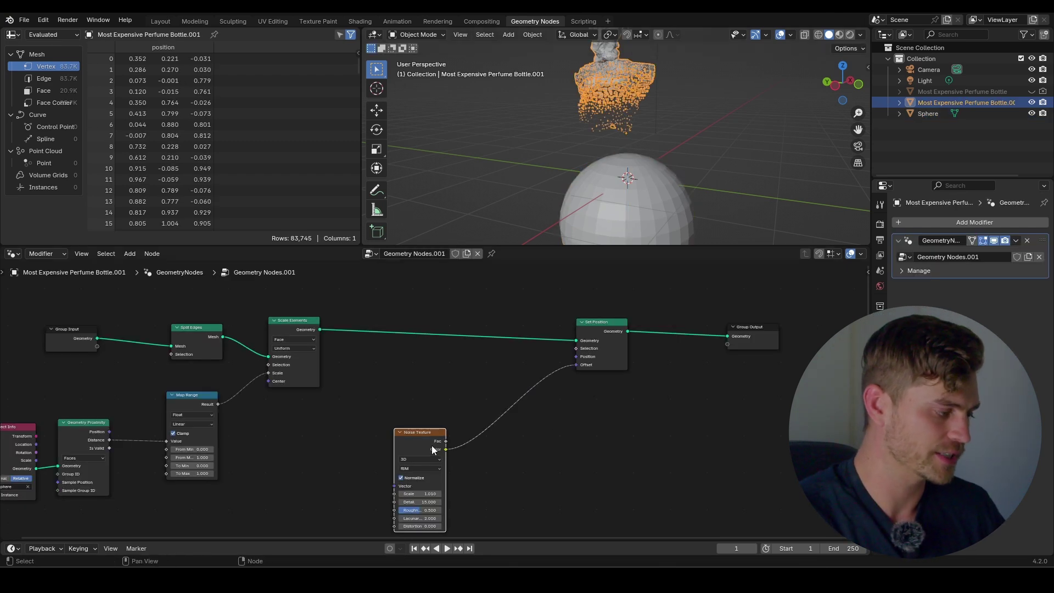
{"action": "left_click_drag", "start_coordinate": [432, 446], "coordinate": [430, 504]}
{"action": "middle_click_drag", "start_coordinate": [433, 385], "coordinate": [450, 371]}
{"action": "key", "text": "shift+a"}
{"action": "type", "text": "n"}
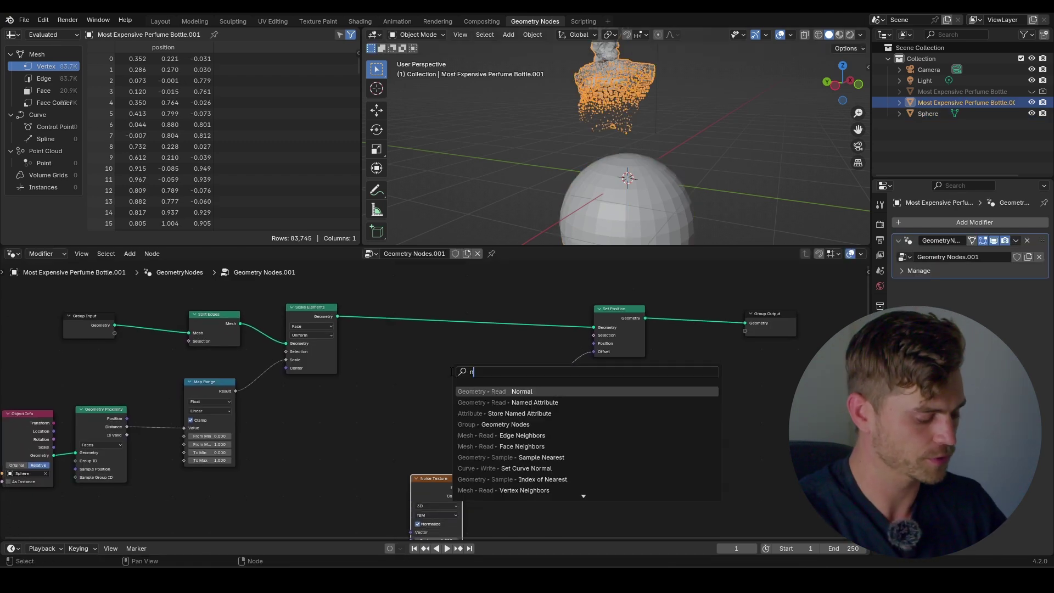
{"action": "type", "text": "ormal"}
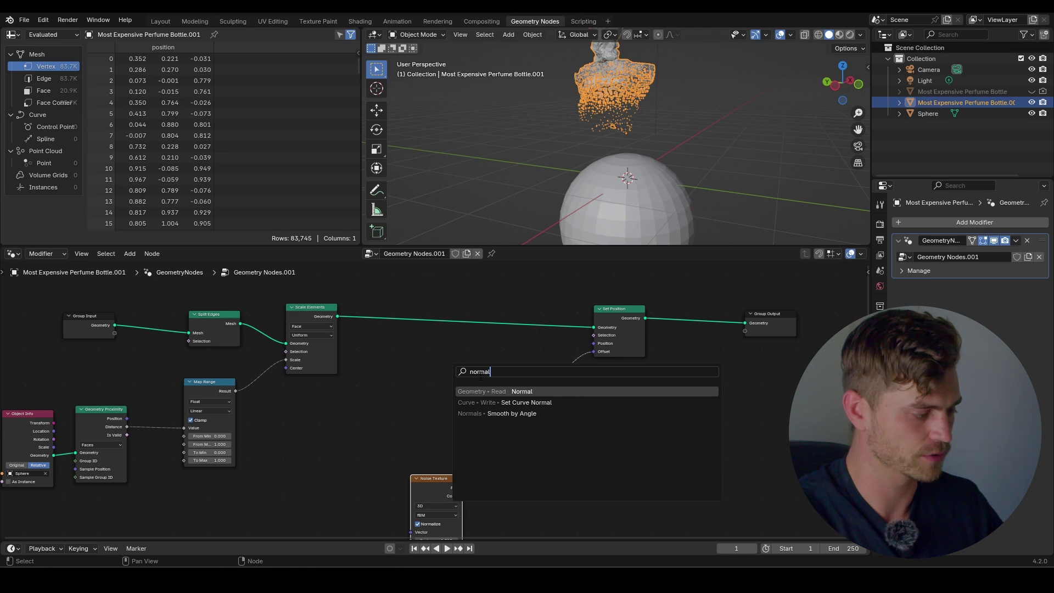
{"action": "left_click", "coordinate": [519, 391]}
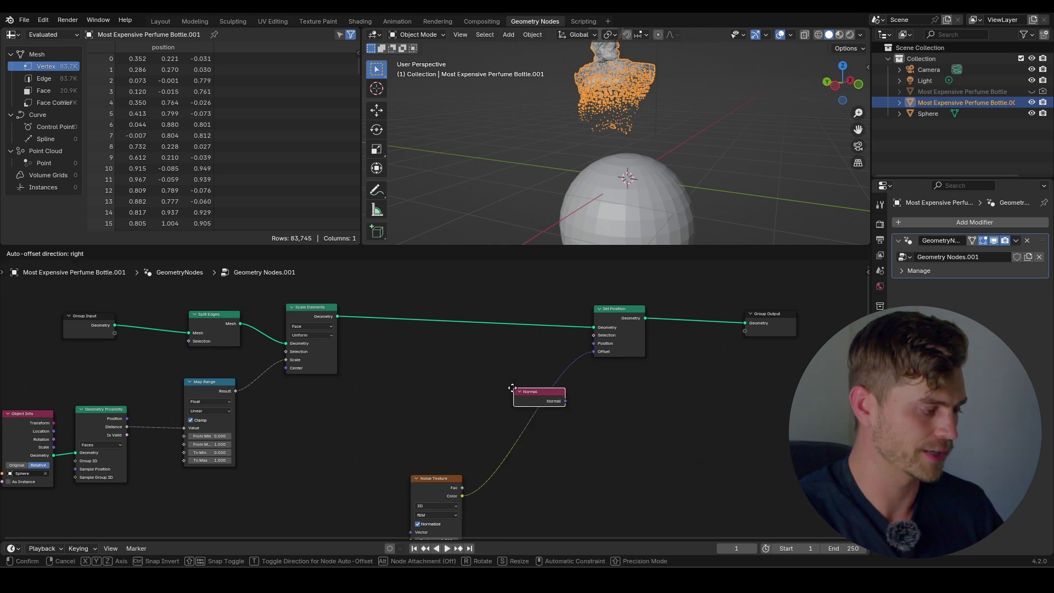
{"action": "left_click", "coordinate": [406, 375]}
Insert a Vector Math node on the link between the Noise Texture and Set Position, and set its operation to Multiply
{"action": "left_click", "coordinate": [535, 386]}
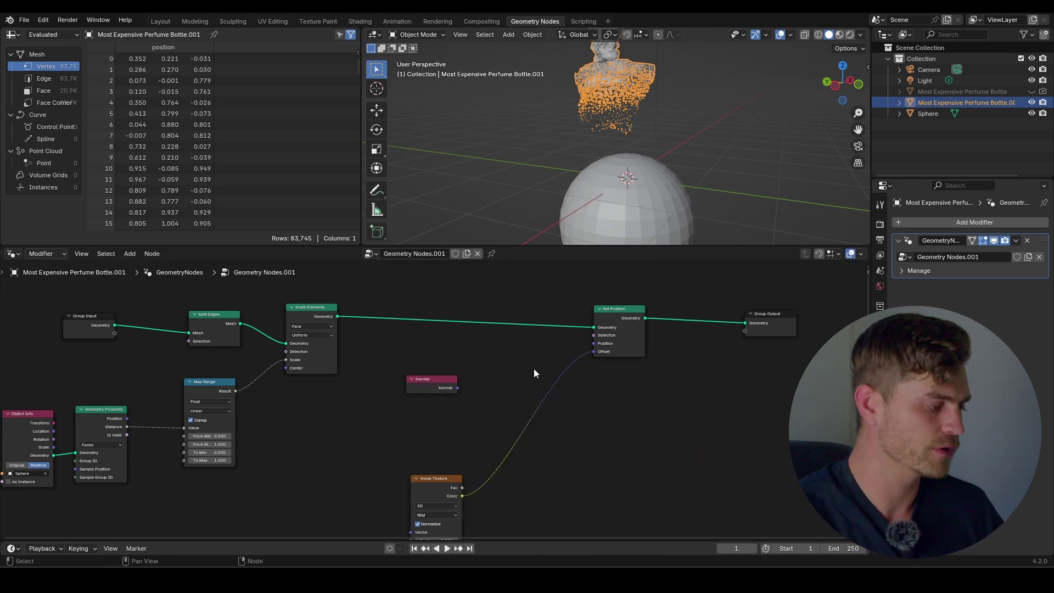
{"action": "key", "text": "shift+a"}
{"action": "type", "text": "vecto"}
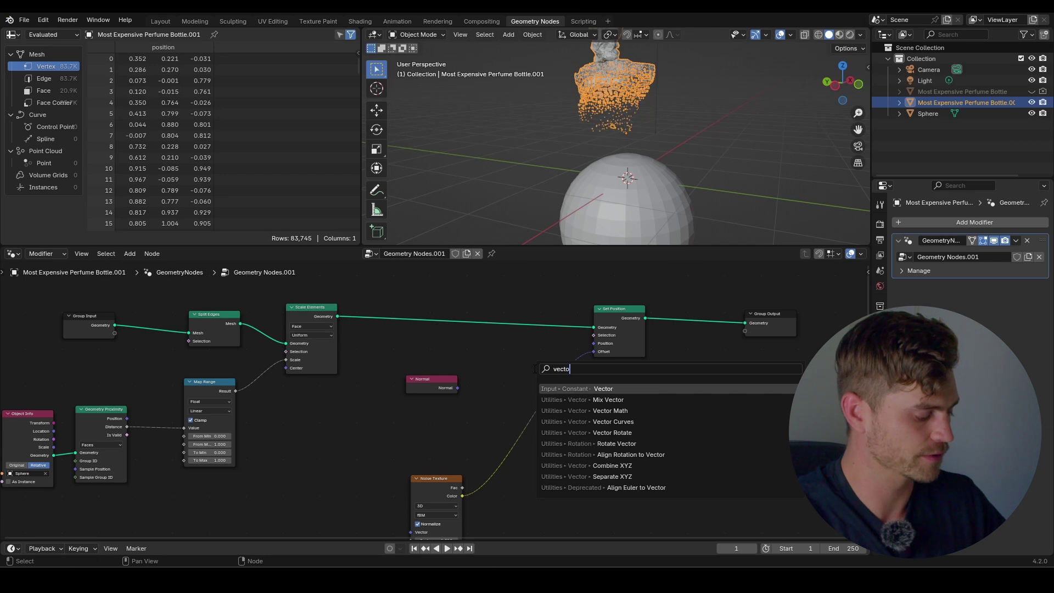
{"action": "type", "text": "r add"}
{"action": "key", "text": "Return"}
{"action": "left_click", "coordinate": [523, 372]}
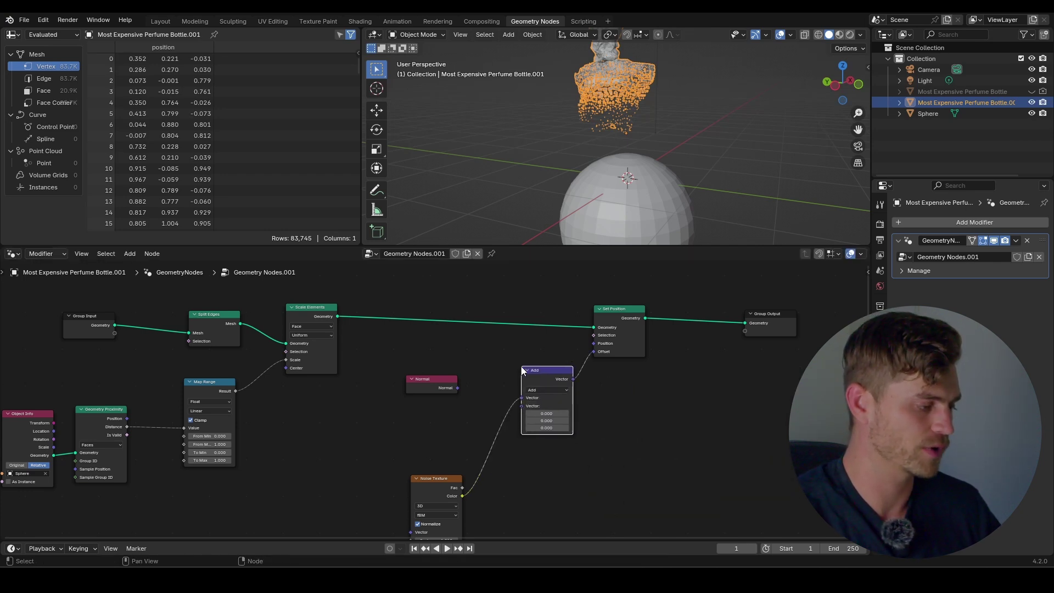
{"action": "left_click", "coordinate": [529, 394]}
{"action": "left_click", "coordinate": [548, 421]}
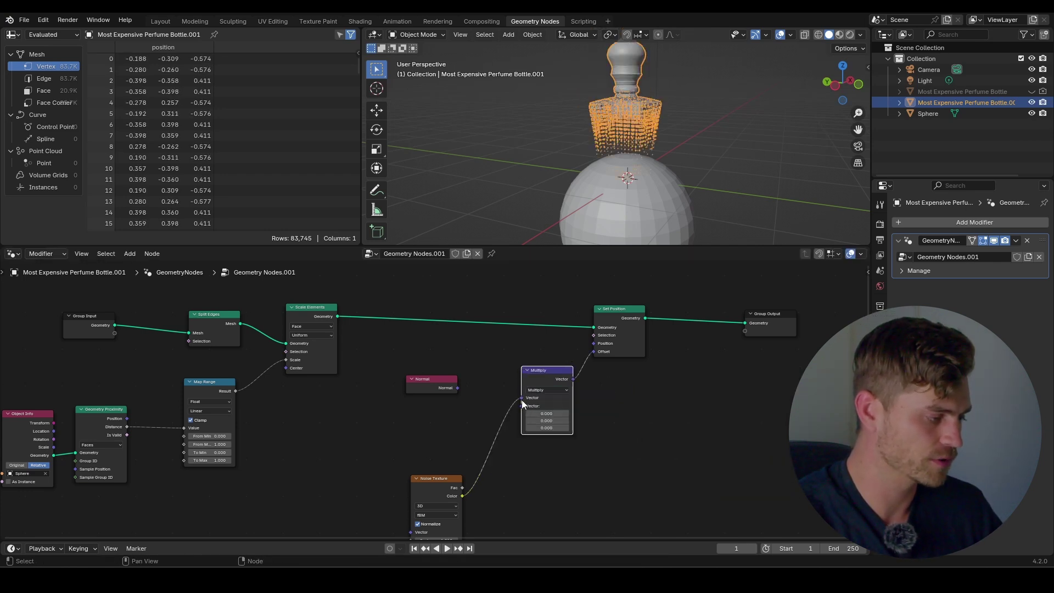
Connect the Normal output to Multiply's first Vector input and the Noise Texture's Color to its second
{"action": "mouse_move", "coordinate": [527, 409]}
{"action": "left_mouse_down"}
{"action": "mouse_move", "coordinate": [523, 397]}
{"action": "mouse_move", "coordinate": [520, 416]}
{"action": "left_mouse_up"}
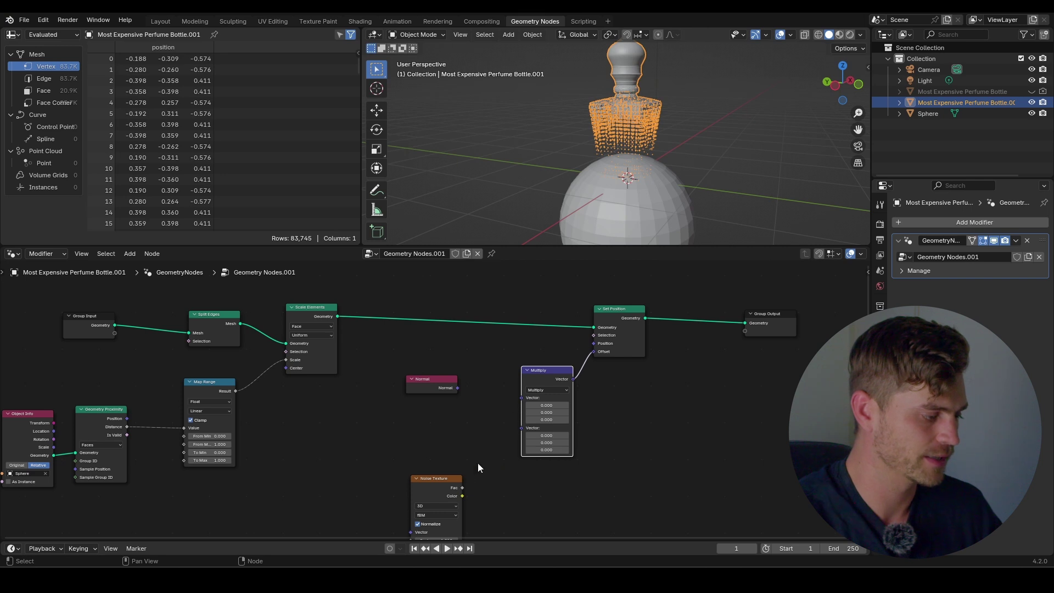
{"action": "key", "text": "ctrl+z"}
{"action": "left_click_drag", "start_coordinate": [458, 388], "coordinate": [522, 398]}
Try raising and lowering the sphere along Z to test how the faces react to the noise-multiplied normals
{"action": "scroll", "coordinate": [683, 144], "scroll_direction": "down", "scroll_amount": 5}
{"action": "scroll", "coordinate": [678, 147], "scroll_direction": "up", "scroll_amount": 4}
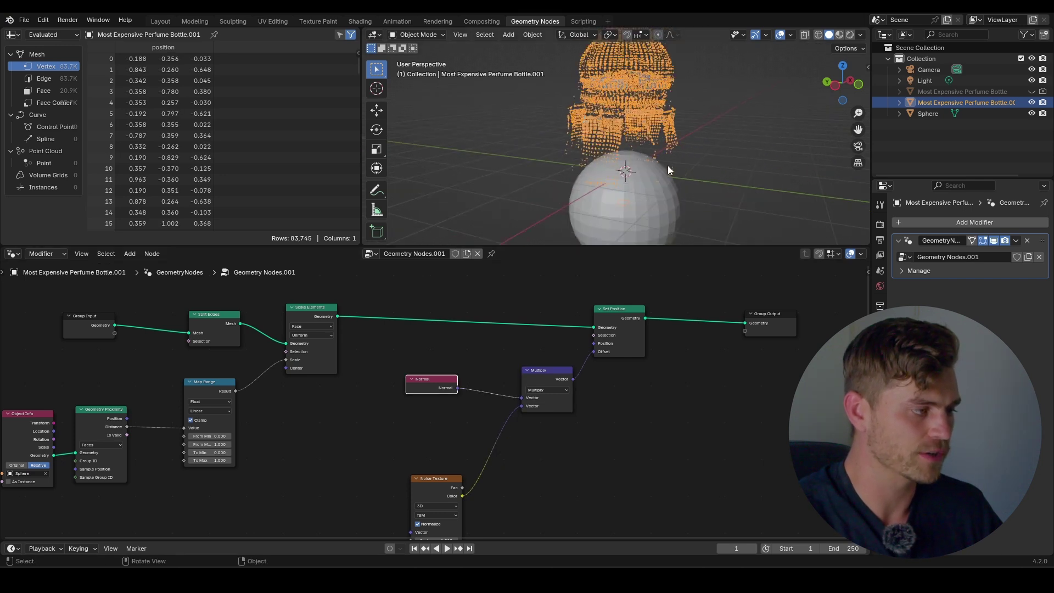
{"action": "left_click", "coordinate": [628, 200]}
{"action": "key", "text": "g"}
{"action": "key", "text": "z"}
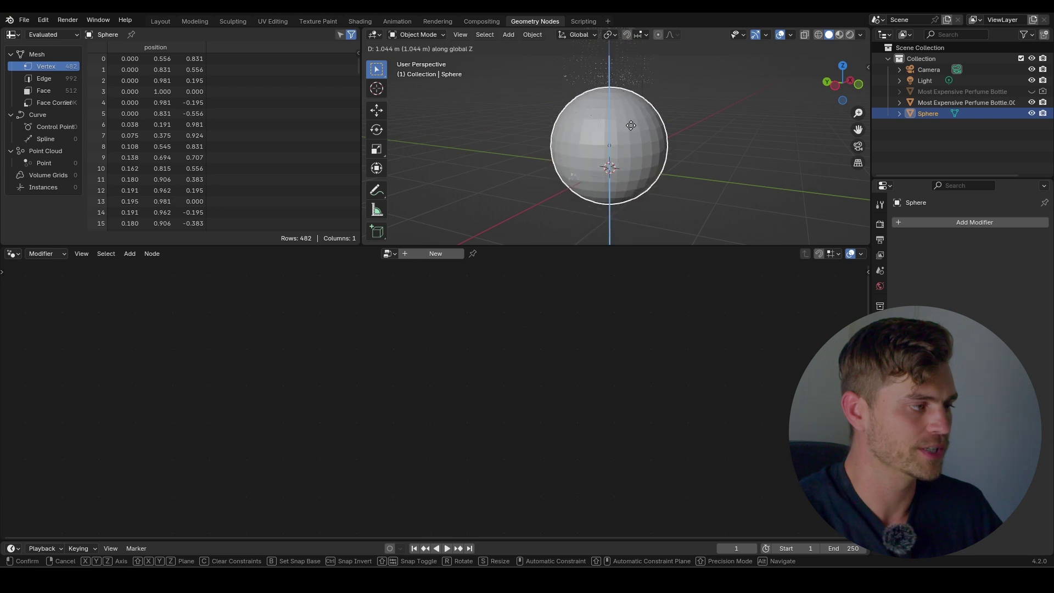
{"action": "left_click", "coordinate": [631, 192]}
{"action": "scroll", "coordinate": [654, 89], "scroll_direction": "down", "scroll_amount": 4}
{"action": "middle_click_drag", "start_coordinate": [679, 91], "coordinate": [712, 116]}
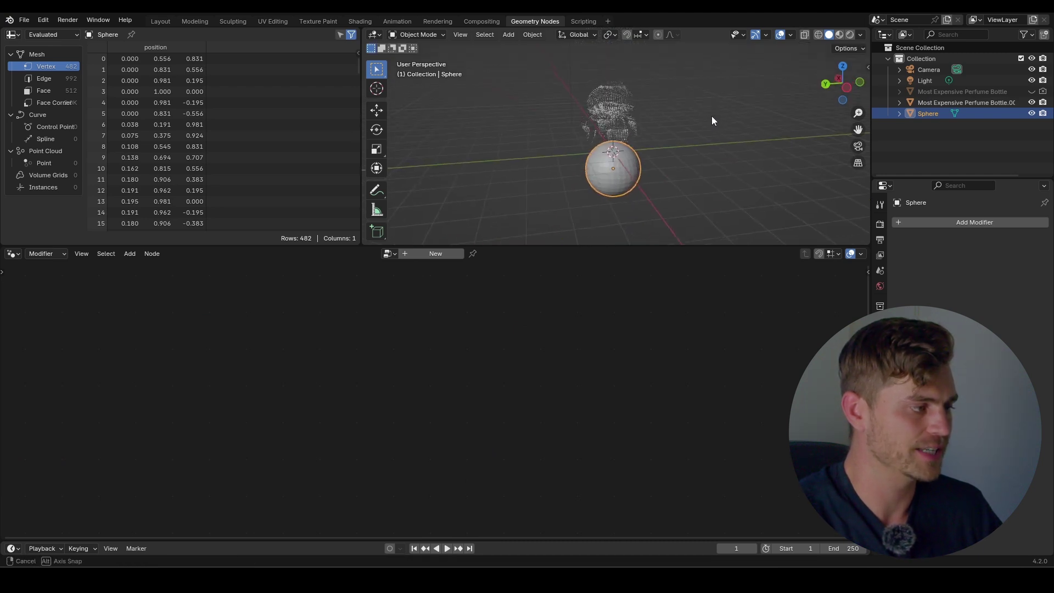
Try a Noise Texture Scale of about 12.5 on the bottle and undo the change
{"action": "left_click", "coordinate": [615, 110]}
{"action": "scroll", "coordinate": [615, 110], "scroll_direction": "up", "scroll_amount": 4}
{"action": "middle_click_drag", "start_coordinate": [557, 417], "coordinate": [567, 361]}
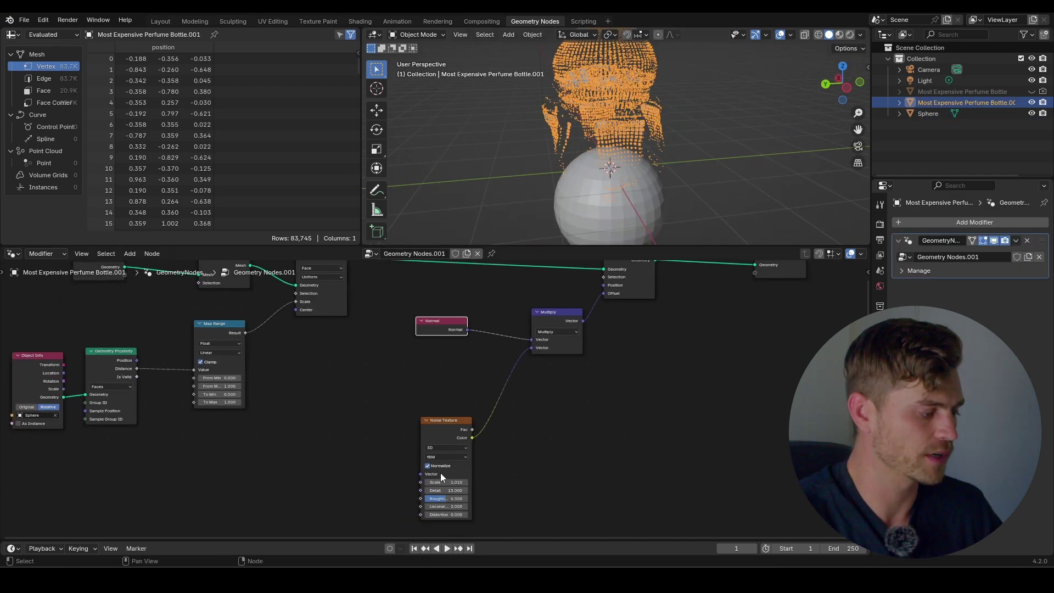
{"action": "left_click_drag", "start_coordinate": [442, 482], "coordinate": [507, 387]}
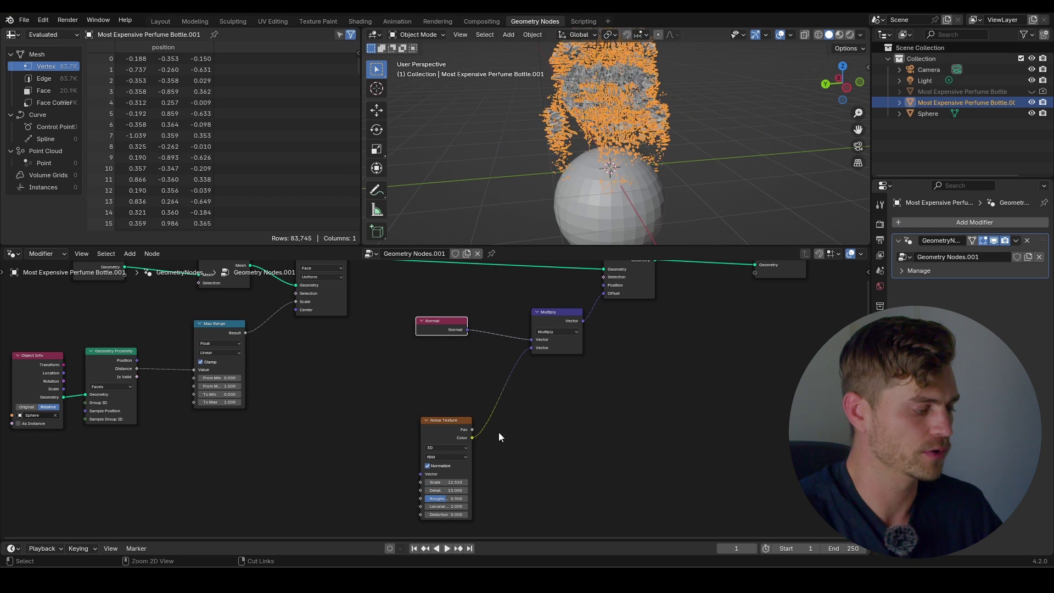
{"action": "key", "text": "ctrl+z"}
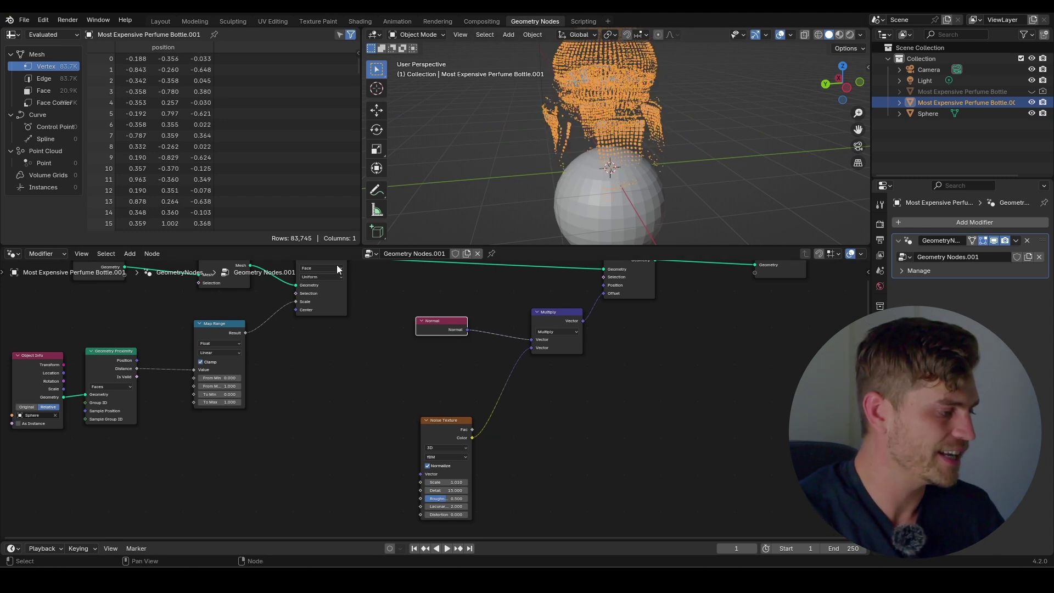
Move Set Position and Group Output further along the tree, and insert a duplicate Multiply node before Set Position's Offset input
{"action": "scroll", "coordinate": [621, 147], "scroll_direction": "down", "scroll_amount": 2}
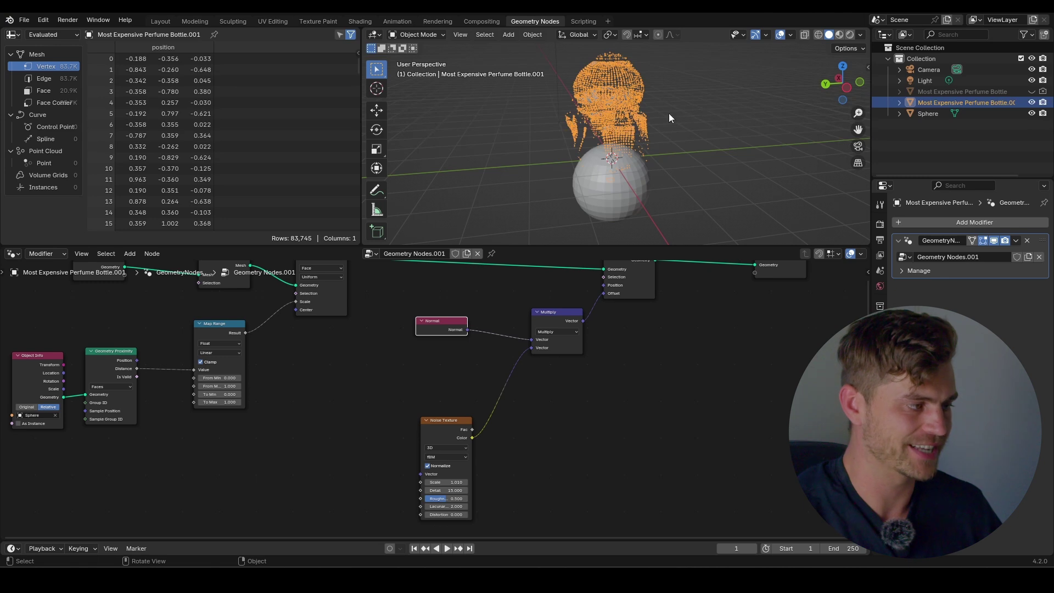
{"action": "key", "text": "Home"}
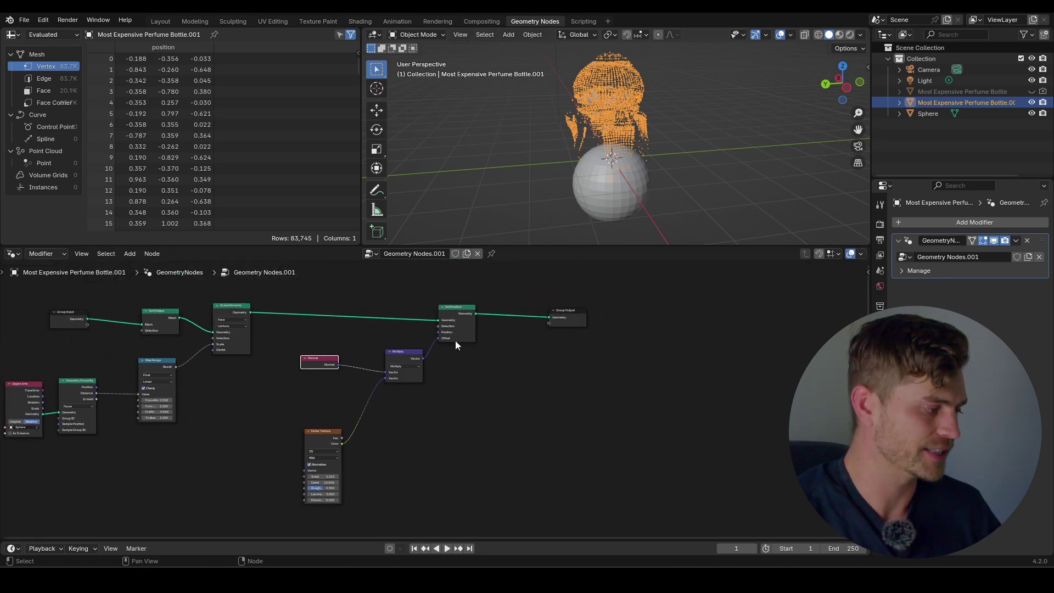
{"action": "left_click_drag", "start_coordinate": [640, 349], "coordinate": [459, 292]}
{"action": "key", "text": "g"}
{"action": "left_click", "coordinate": [542, 297]}
{"action": "left_click", "coordinate": [419, 352]}
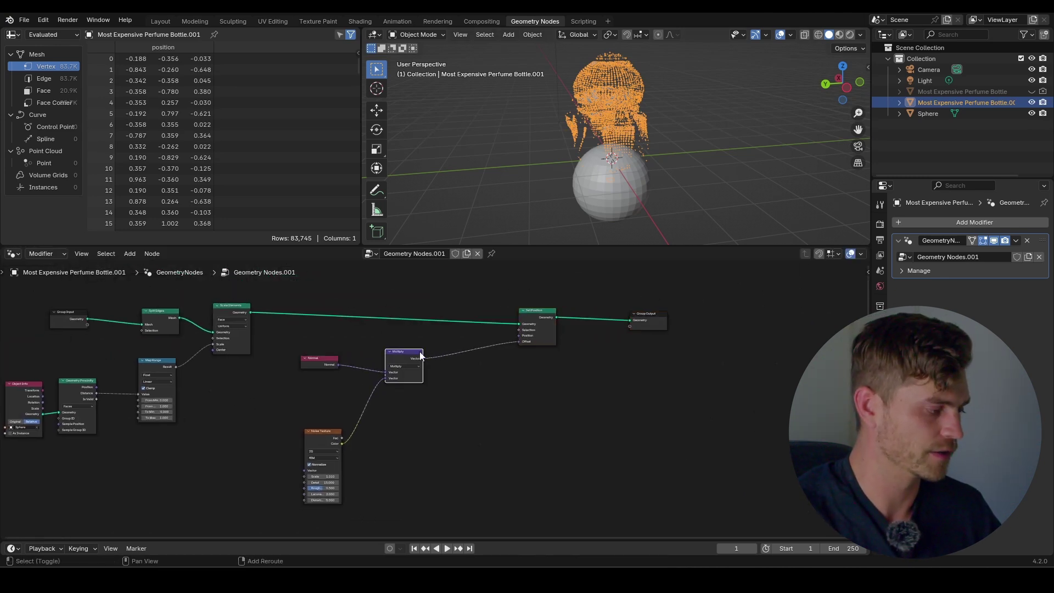
{"action": "key", "text": "shift+d"}
{"action": "left_click", "coordinate": [493, 345]}
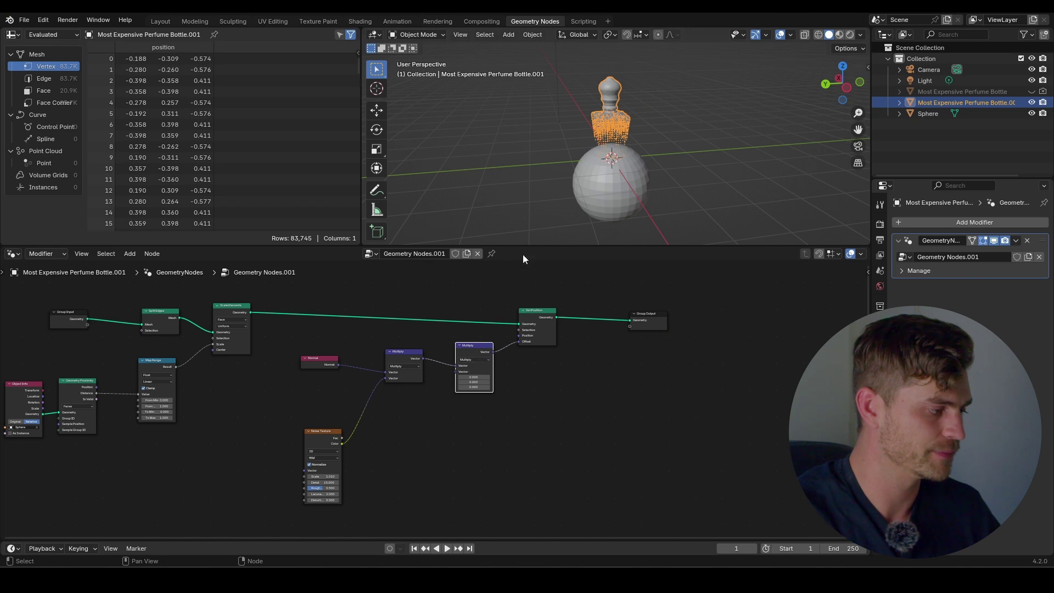
{"action": "scroll", "coordinate": [489, 398], "scroll_direction": "up", "scroll_amount": 3}
{"action": "scroll", "coordinate": [631, 143], "scroll_direction": "up", "scroll_amount": 5}
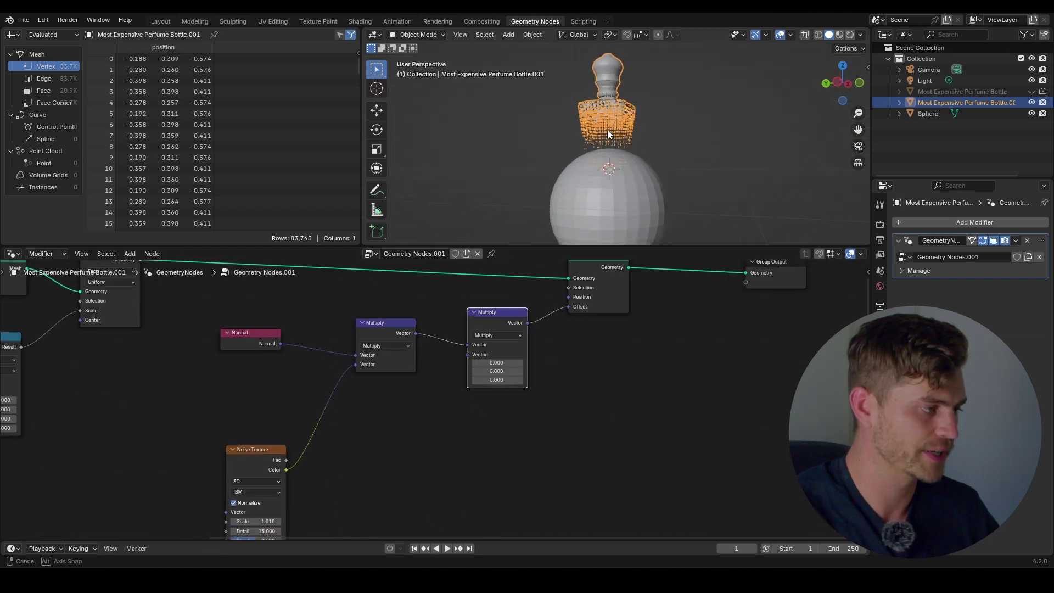
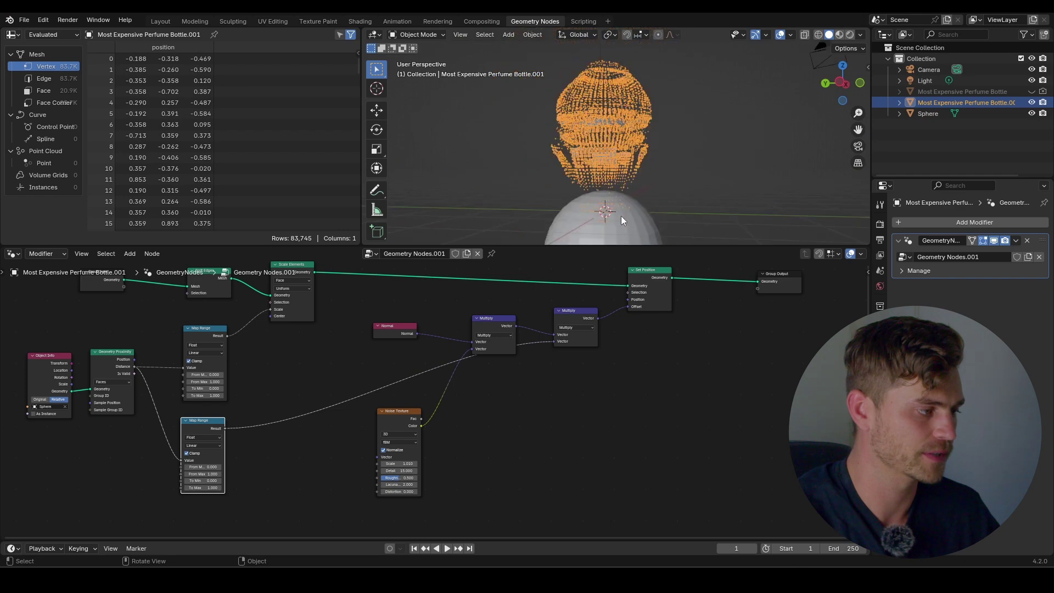
Try raising the sphere along Z into the bottle to test the distance-driven displacement, and cancel the move
{"action": "left_click", "coordinate": [621, 216]}
{"action": "key", "text": "g"}
{"action": "key", "text": "z"}
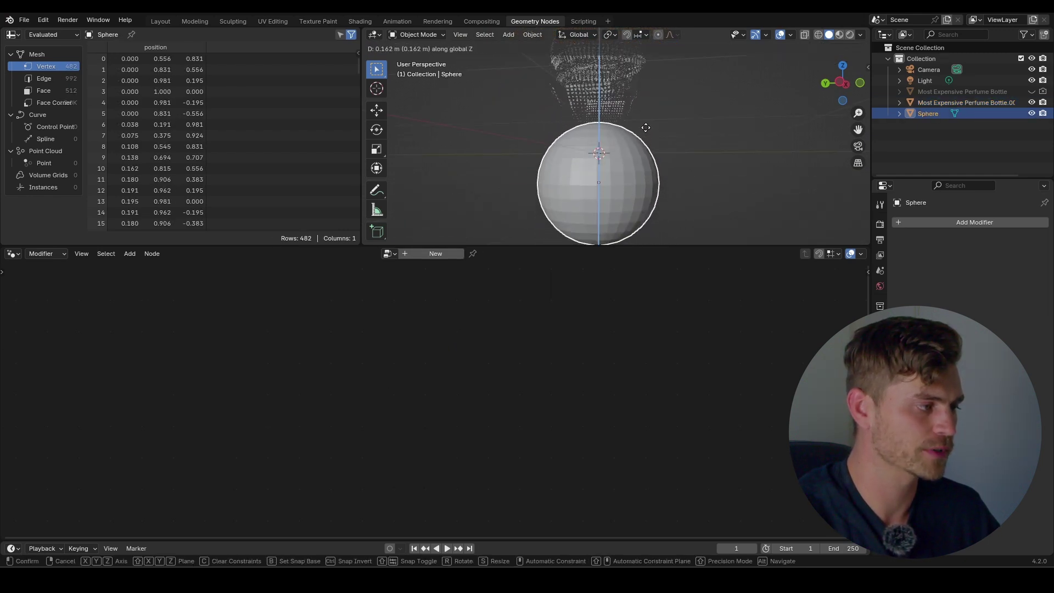
{"action": "right_click", "coordinate": [651, 237]}
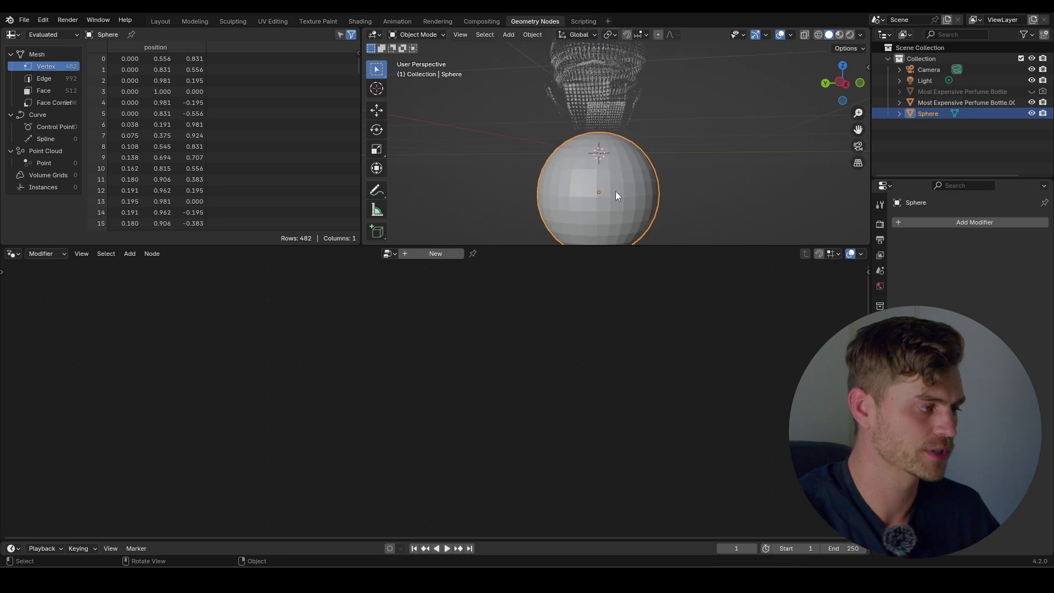
Duplicate the bottle's lower Map Range node and insert the copy between the Noise Texture's Color output and the first Multiply node
{"action": "left_click", "coordinate": [607, 110]}
{"action": "middle_click_drag", "start_coordinate": [508, 394], "coordinate": [523, 384]}
{"action": "left_click", "coordinate": [151, 419]}
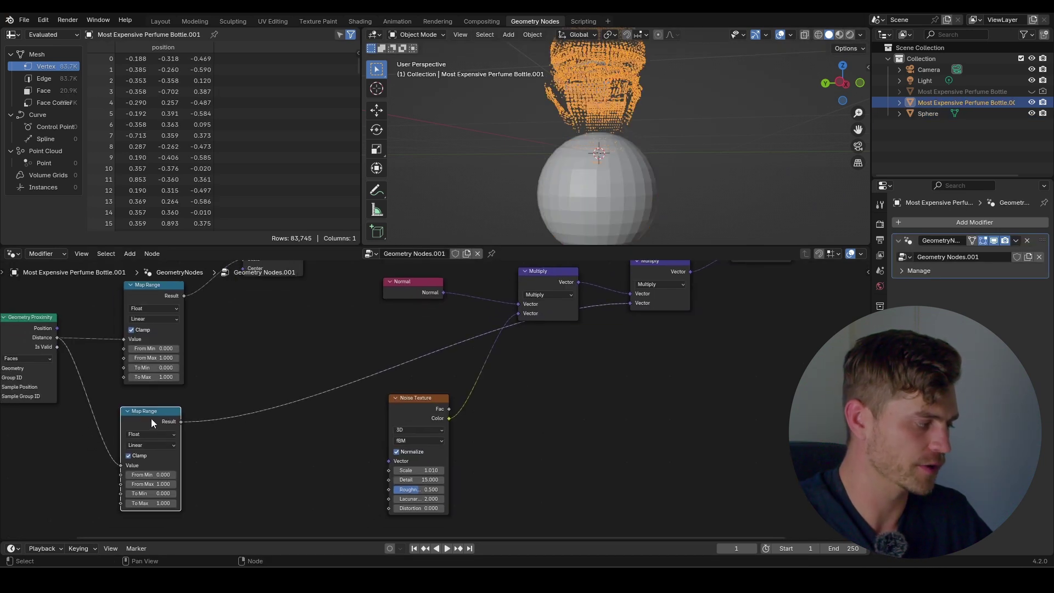
{"action": "key", "text": "shift+d"}
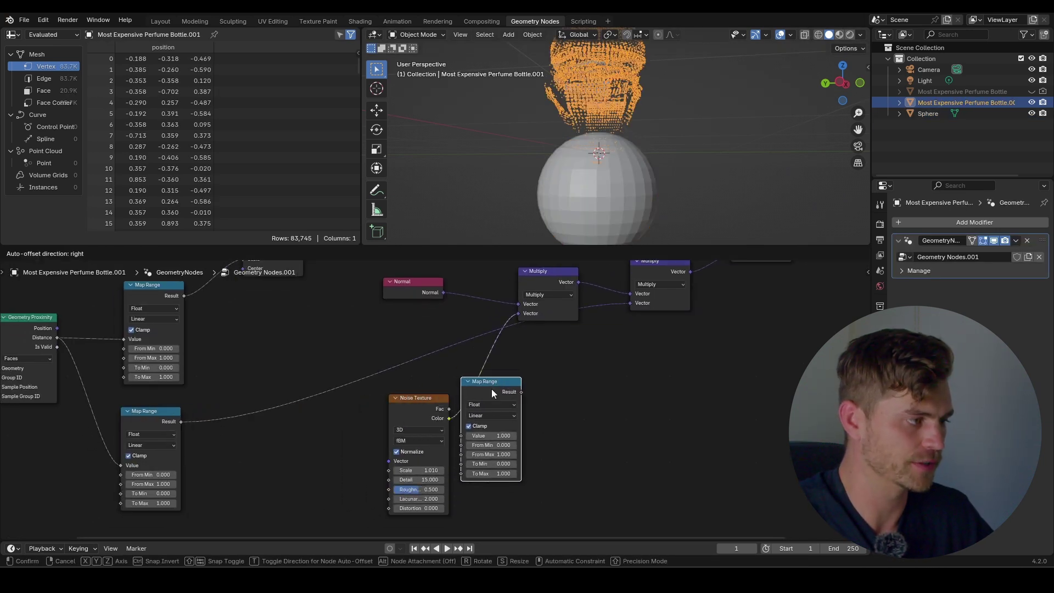
{"action": "left_click", "coordinate": [492, 389]}
Paste another Map Range node beside the inserted one, and try setting both nodes' From and To range values to 1
{"action": "scroll", "coordinate": [500, 399], "scroll_direction": "up", "scroll_amount": 3}
{"action": "middle_click_drag", "start_coordinate": [632, 405], "coordinate": [594, 391]}
{"action": "key", "text": "ctrl+v"}
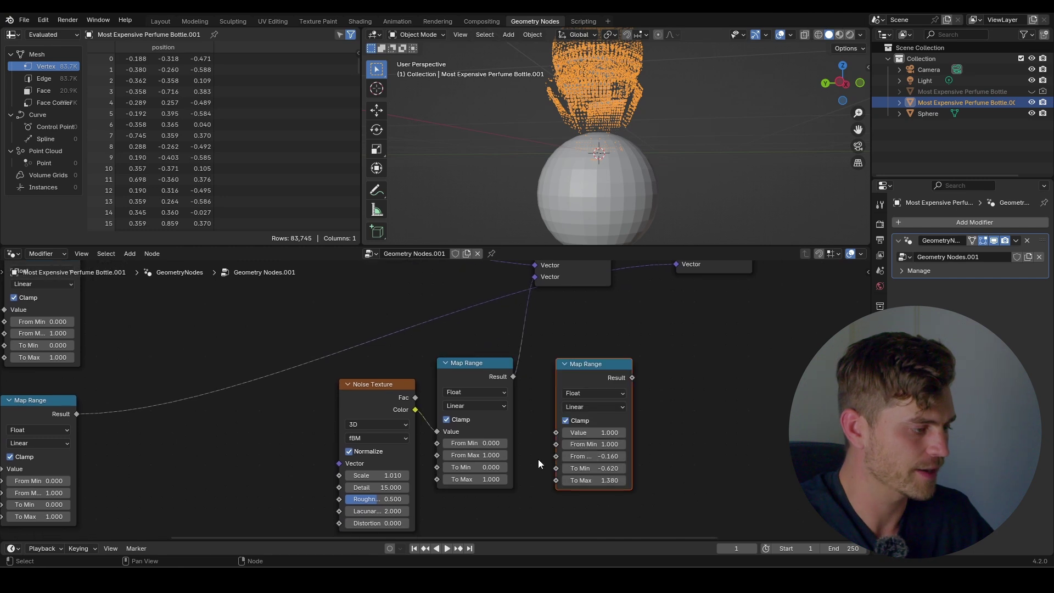
{"action": "left_click_drag", "start_coordinate": [589, 444], "coordinate": [588, 481]}
{"action": "key", "text": "Return"}
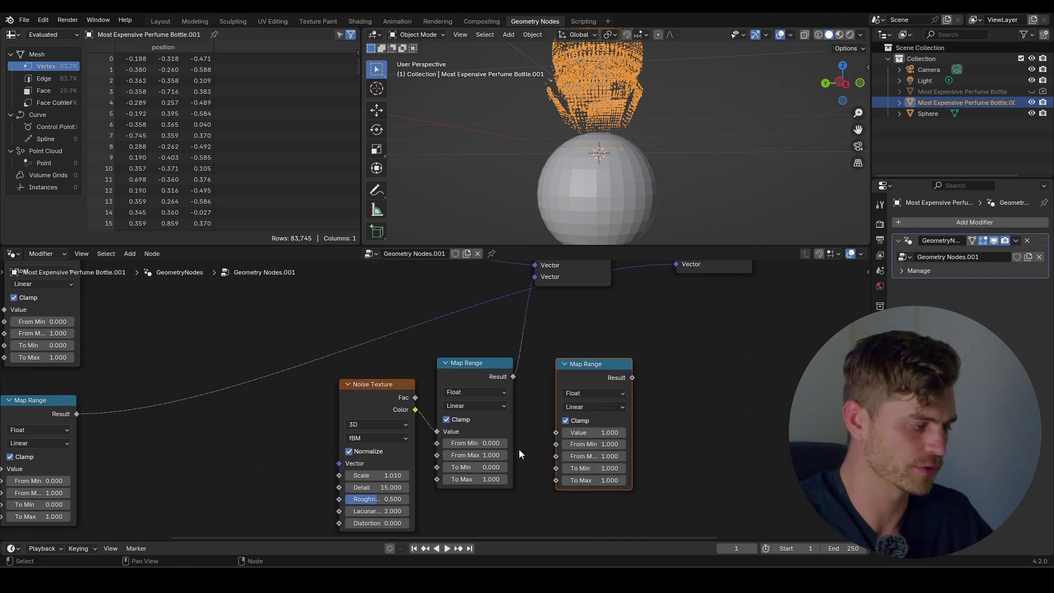
{"action": "left_click_drag", "start_coordinate": [484, 443], "coordinate": [484, 480]}
{"action": "type", "text": "1.0"}
{"action": "key", "text": "Return"}
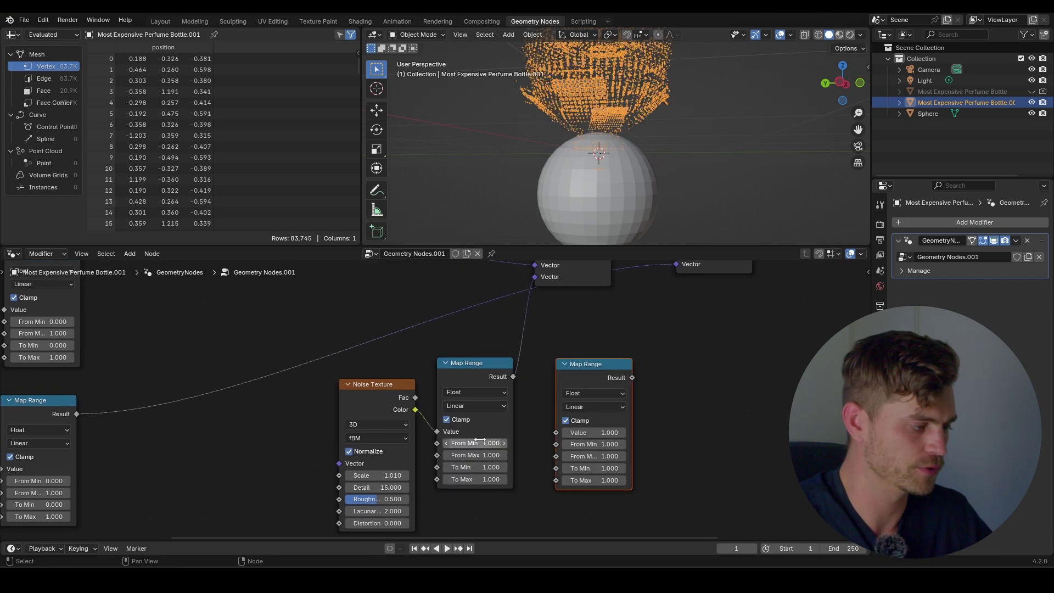
{"action": "left_click", "coordinate": [478, 379]}
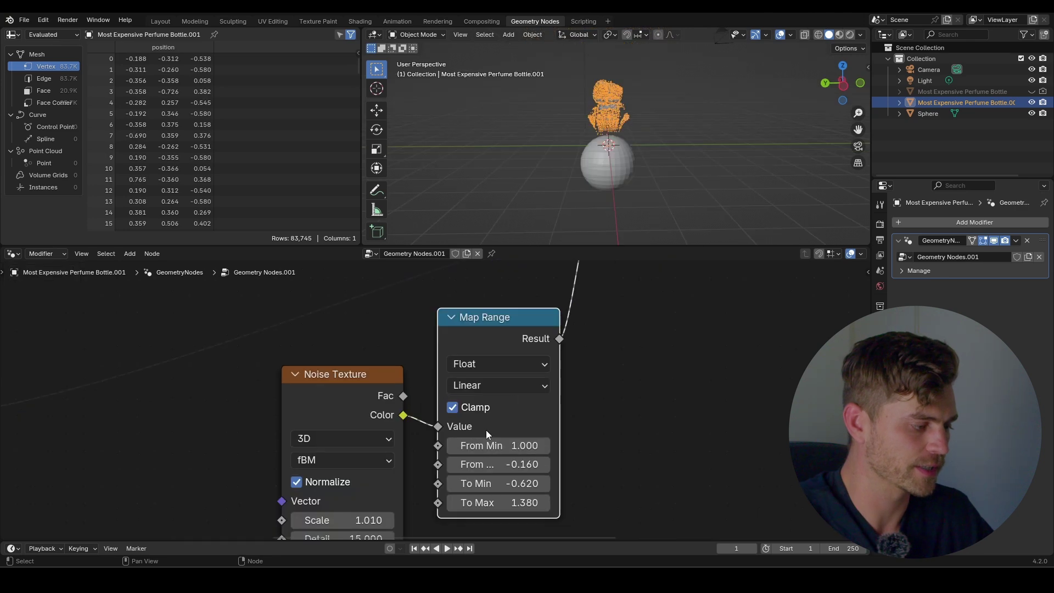
Examine the From Min, From Max, To Min and To Max values of the Map Range node after the Noise Texture
{"action": "scroll", "coordinate": [571, 442], "scroll_direction": "up", "scroll_amount": 2}
{"action": "scroll", "coordinate": [554, 436], "scroll_direction": "up", "scroll_amount": 1}
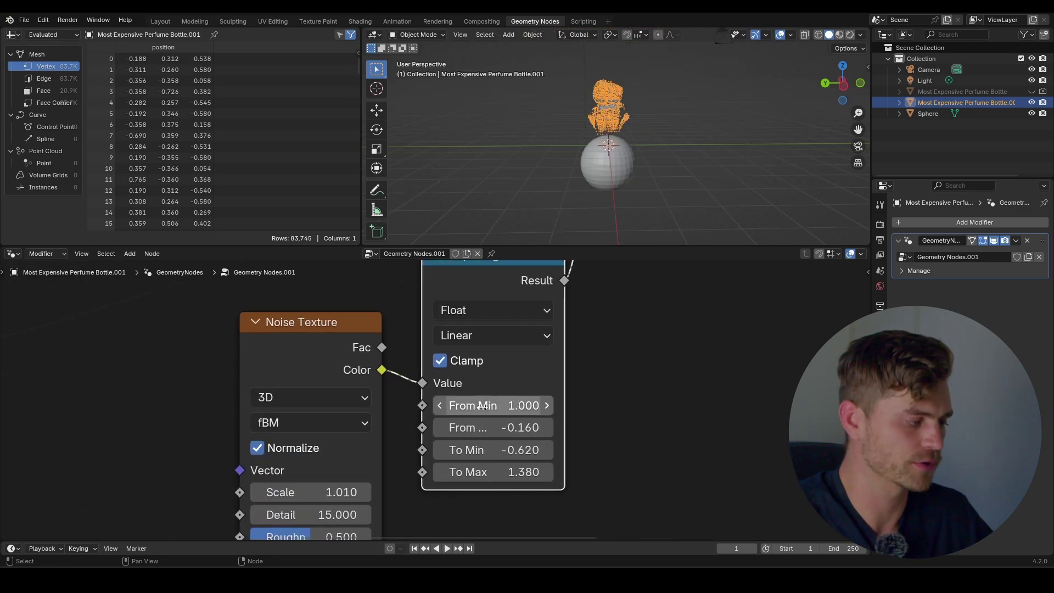
{"action": "scroll", "coordinate": [524, 400], "scroll_direction": "down", "scroll_amount": 4}
{"action": "scroll", "coordinate": [258, 364], "scroll_direction": "up", "scroll_amount": 2}
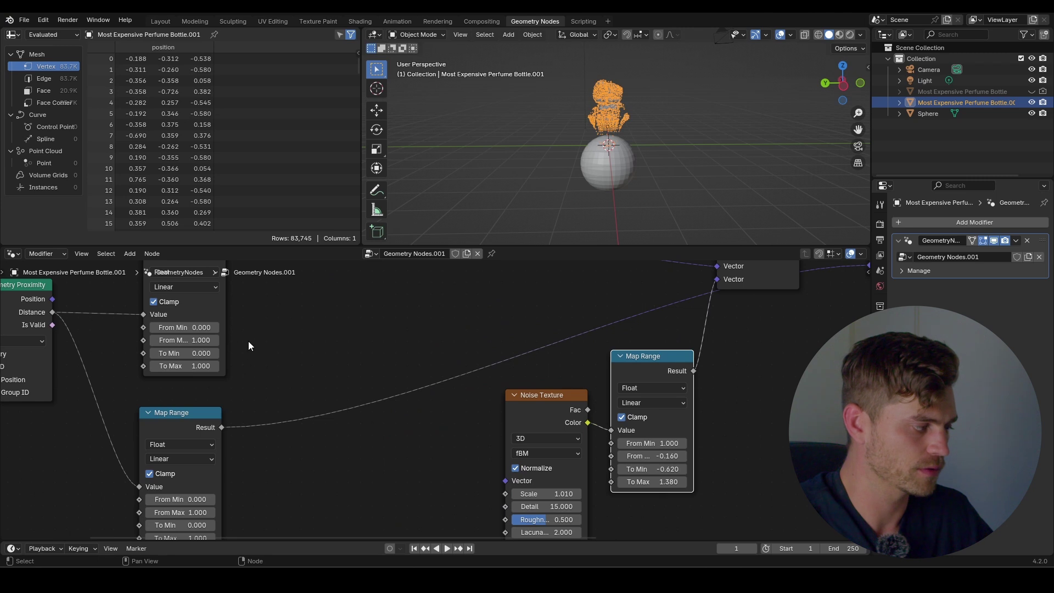
{"action": "middle_click_drag", "start_coordinate": [716, 491], "coordinate": [589, 463]}
{"action": "scroll", "coordinate": [586, 454], "scroll_direction": "up", "scroll_amount": 3}
{"action": "left_click_drag", "start_coordinate": [586, 447], "coordinate": [590, 448]}
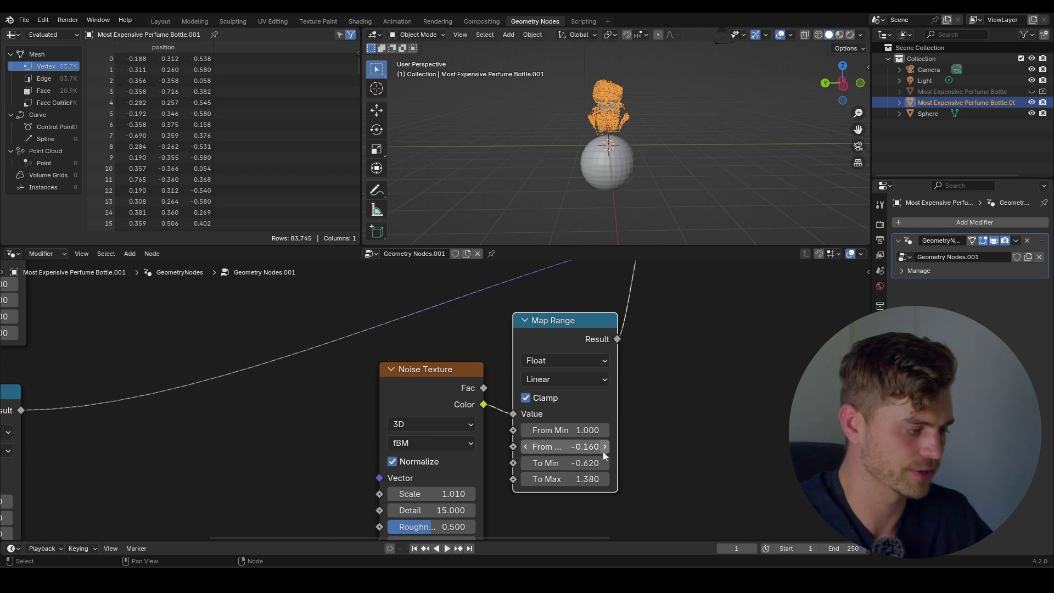
{"action": "middle_click_drag", "start_coordinate": [654, 412], "coordinate": [594, 425]}
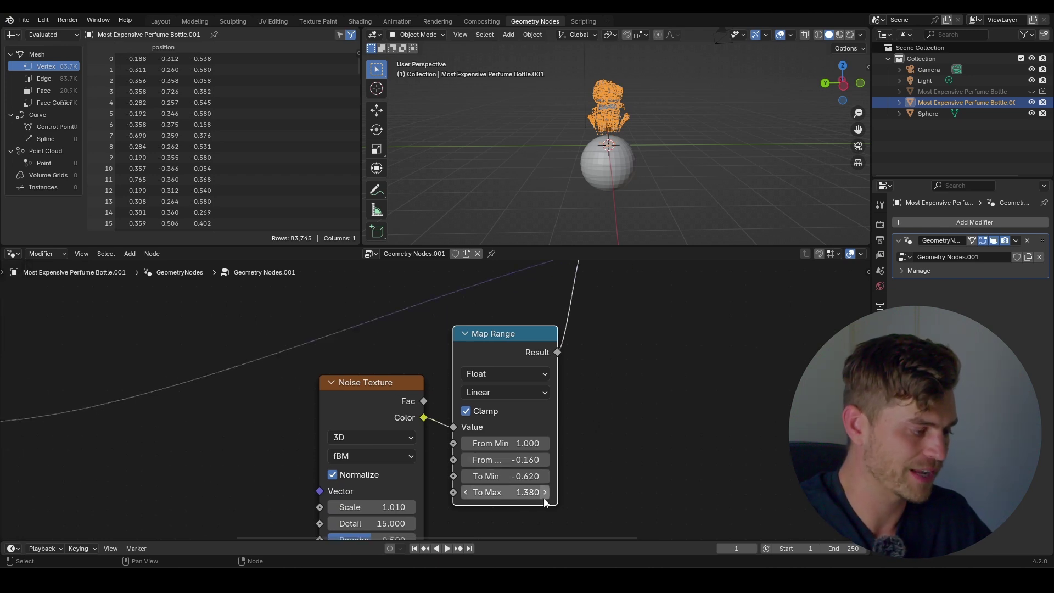
Move the sphere along Z beneath the bottle and inspect the remapped, displaced faces up close
{"action": "scroll", "coordinate": [627, 179], "scroll_direction": "up", "scroll_amount": 5}
{"action": "left_click", "coordinate": [627, 181]}
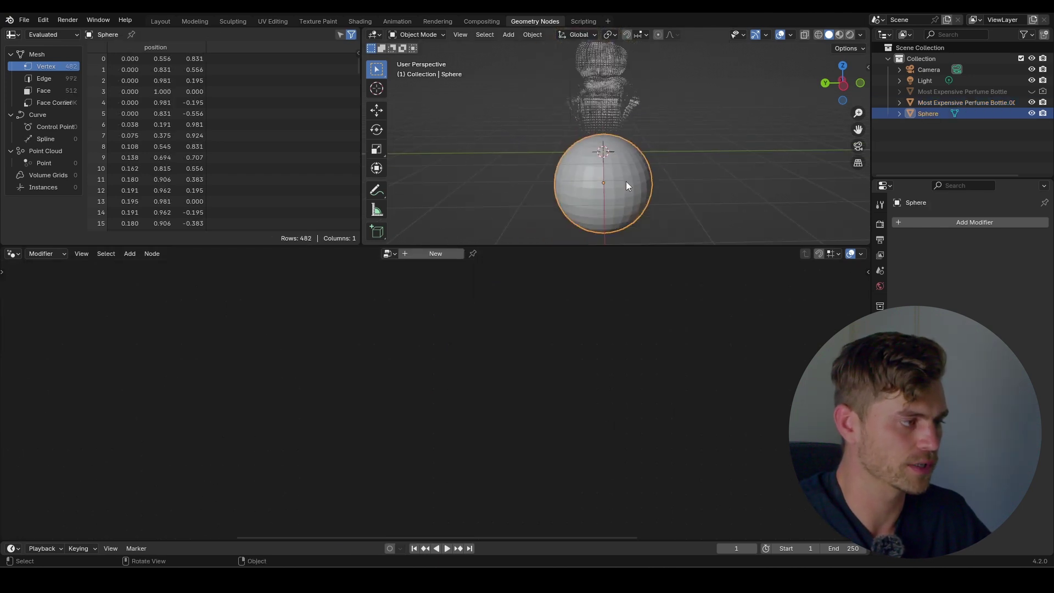
{"action": "key", "text": "g"}
{"action": "key", "text": "z"}
{"action": "left_click", "coordinate": [630, 187]}
{"action": "scroll", "coordinate": [620, 154], "scroll_direction": "up", "scroll_amount": 4}
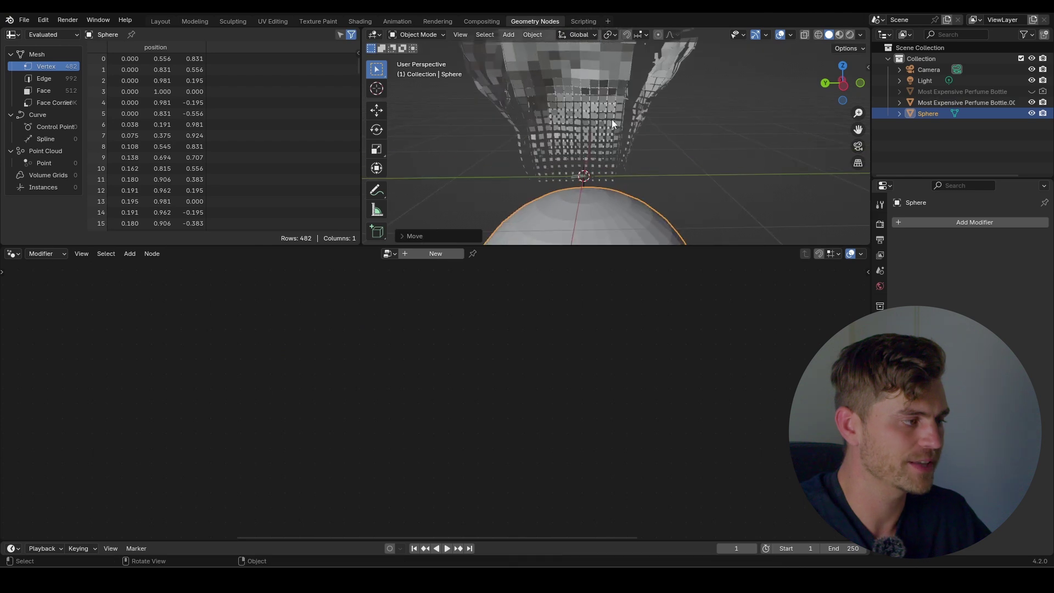
Set the bottle's lower Map Range node, fed by the Geometry Proximity distance, to From Min 1 and From Max 0
{"action": "left_click", "coordinate": [611, 120]}
{"action": "scroll", "coordinate": [551, 345], "scroll_direction": "down", "scroll_amount": 8}
{"action": "middle_click_drag", "start_coordinate": [556, 345], "coordinate": [520, 417]}
{"action": "scroll", "coordinate": [162, 533], "scroll_direction": "up", "scroll_amount": 6}
{"action": "middle_click_drag", "start_coordinate": [162, 533], "coordinate": [377, 409]}
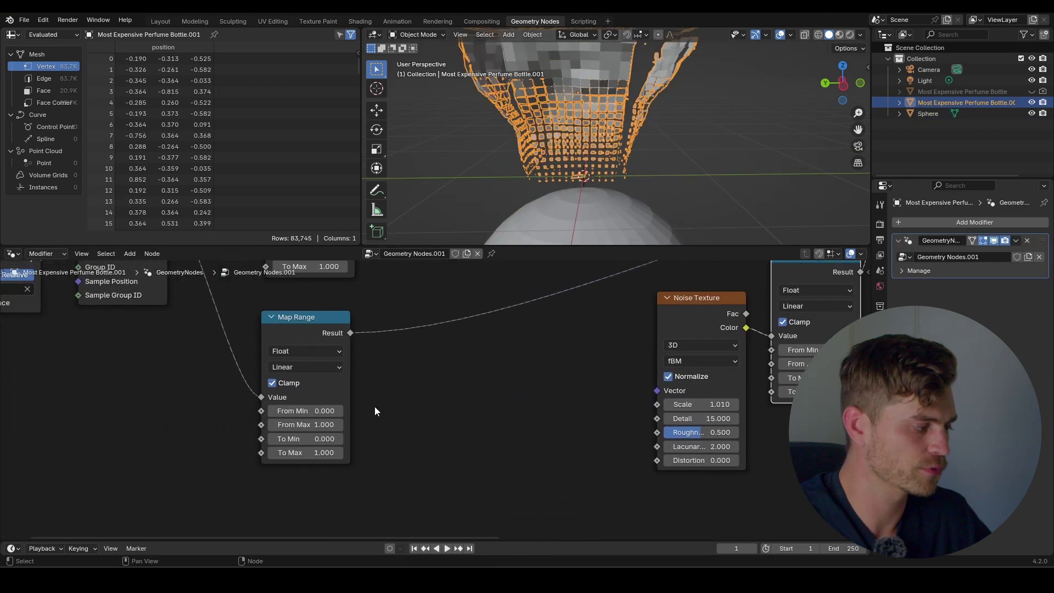
{"action": "left_click", "coordinate": [324, 411]}
{"action": "type", "text": "1"}
{"action": "key", "text": "Return"}
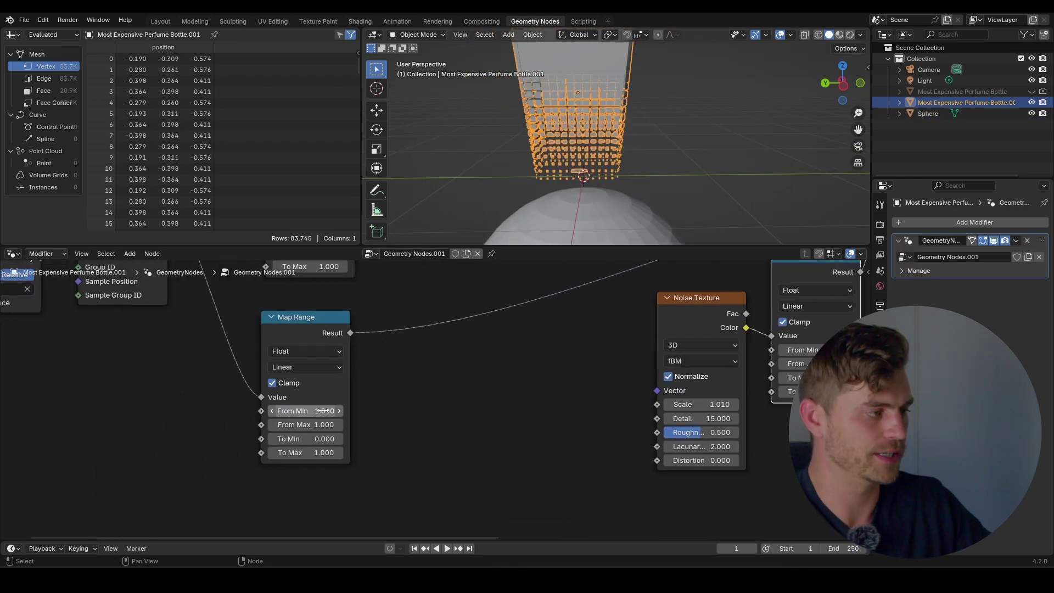
{"action": "left_click", "coordinate": [324, 426]}
{"action": "type", "text": "0"}
{"action": "key", "text": "Return"}
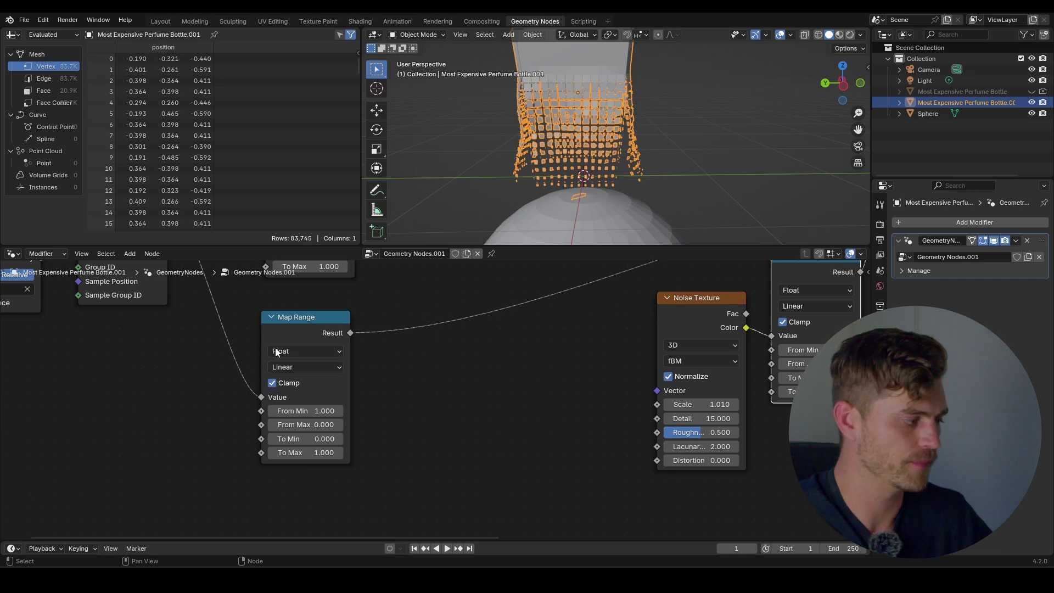
Review the remapped node values and move the sphere along Z to test the bottle's displacement
{"action": "key", "text": "Home"}
{"action": "middle_click_drag", "start_coordinate": [334, 445], "coordinate": [306, 438]}
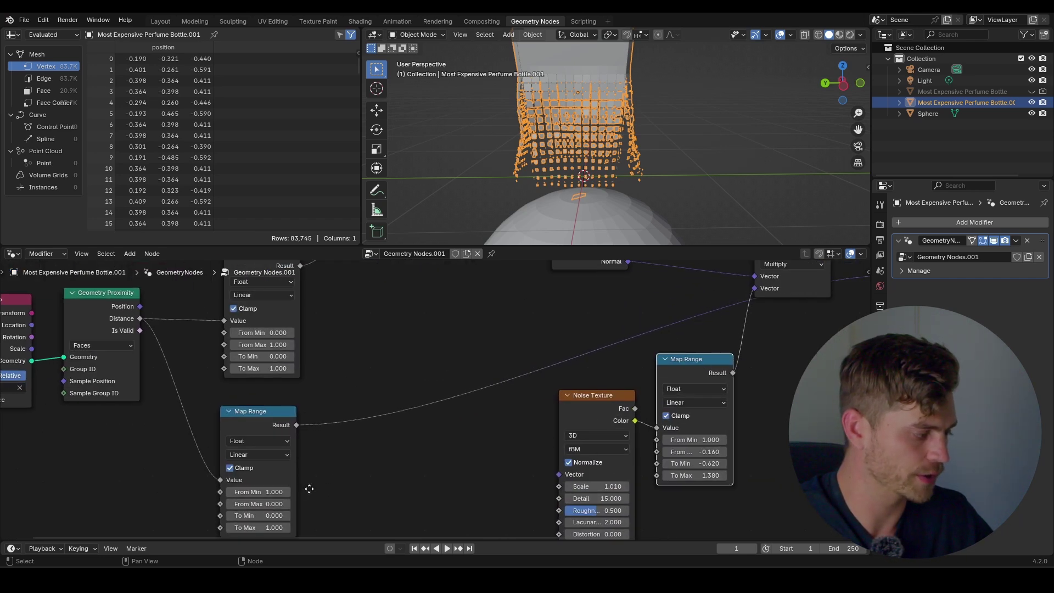
{"action": "scroll", "coordinate": [302, 472], "scroll_direction": "up", "scroll_amount": 2}
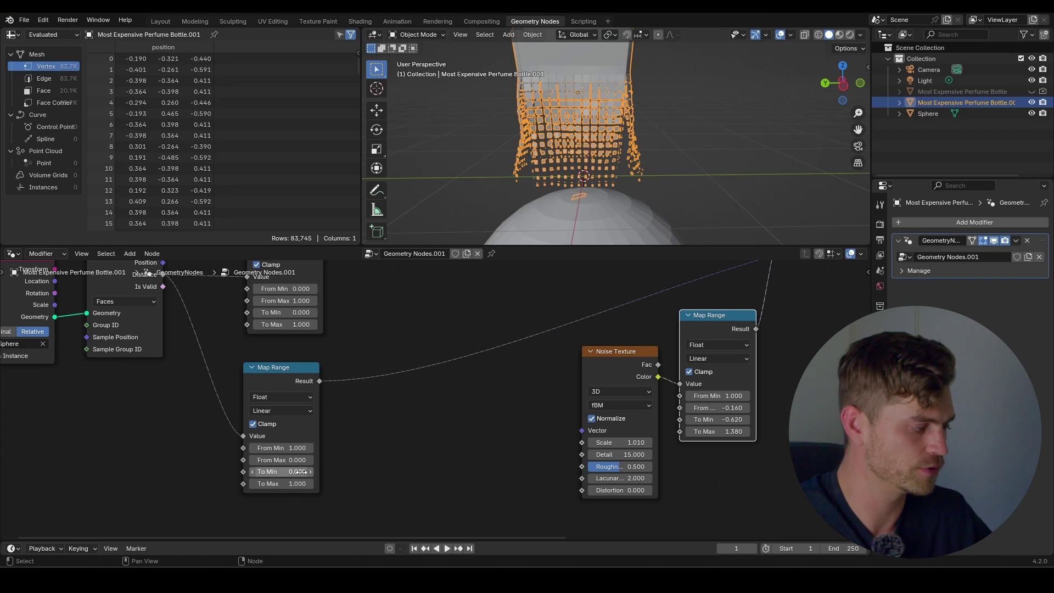
{"action": "scroll", "coordinate": [629, 176], "scroll_direction": "down", "scroll_amount": 3}
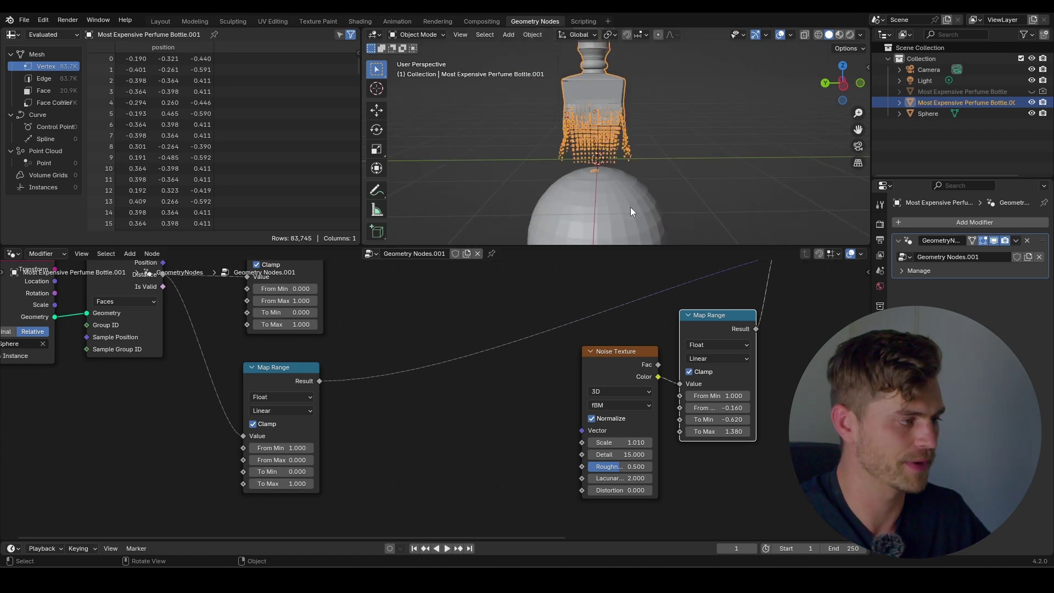
{"action": "left_click", "coordinate": [631, 206]}
{"action": "key", "text": "g"}
{"action": "key", "text": "z"}
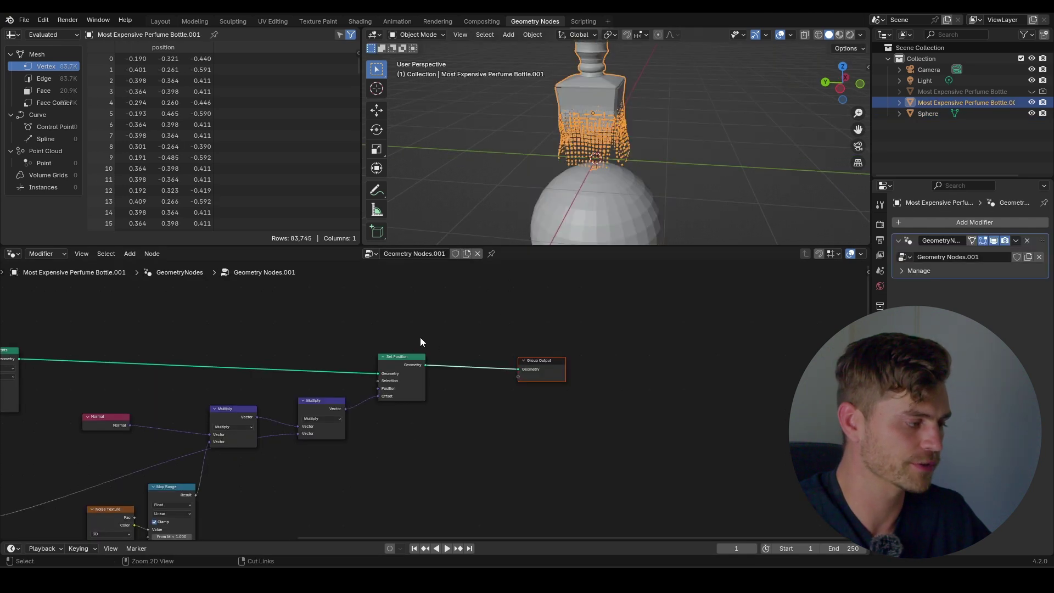
Save the file and move the Group Output node farther from the Set Position node
{"action": "key", "text": "ctrl+s"}
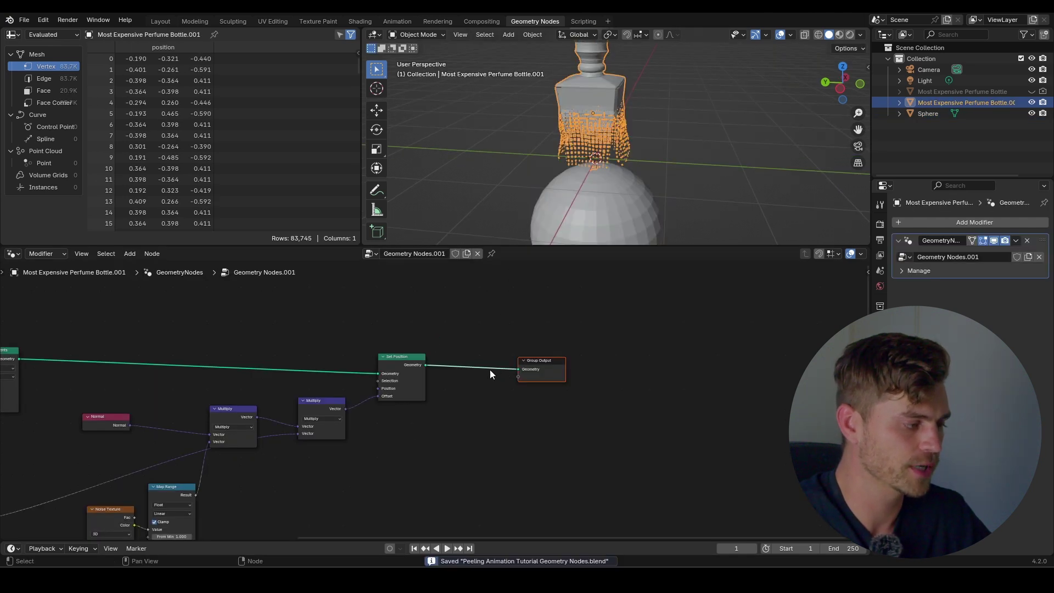
{"action": "left_click_drag", "start_coordinate": [536, 360], "coordinate": [817, 361]}
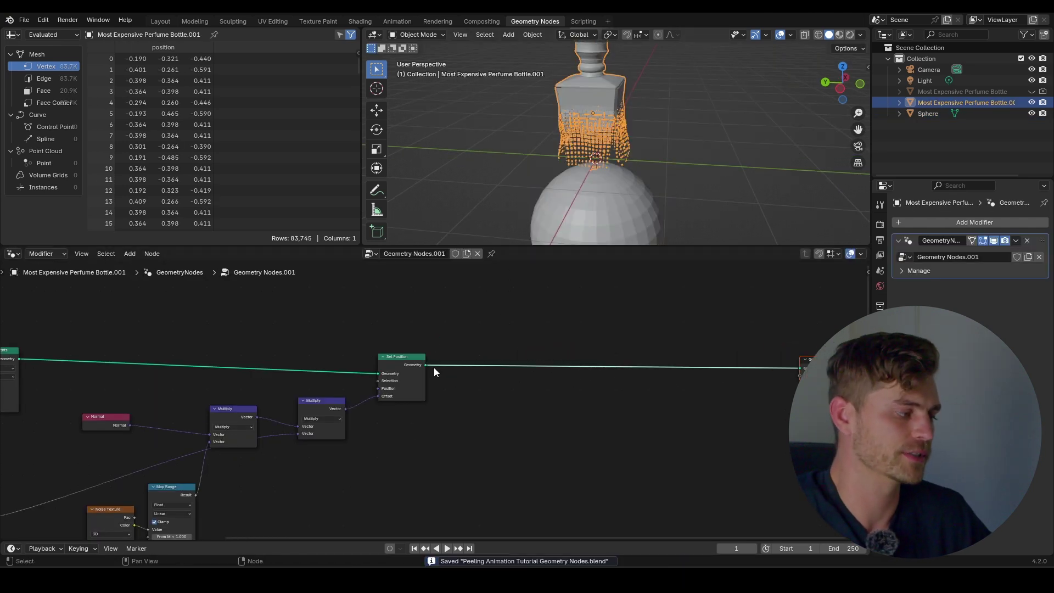
Try From Max 0.190 on the noise's Map Range node and test it by moving the sphere along Z
{"action": "middle_click_drag", "start_coordinate": [434, 368], "coordinate": [556, 291]}
{"action": "scroll", "coordinate": [329, 429], "scroll_direction": "up", "scroll_amount": 3}
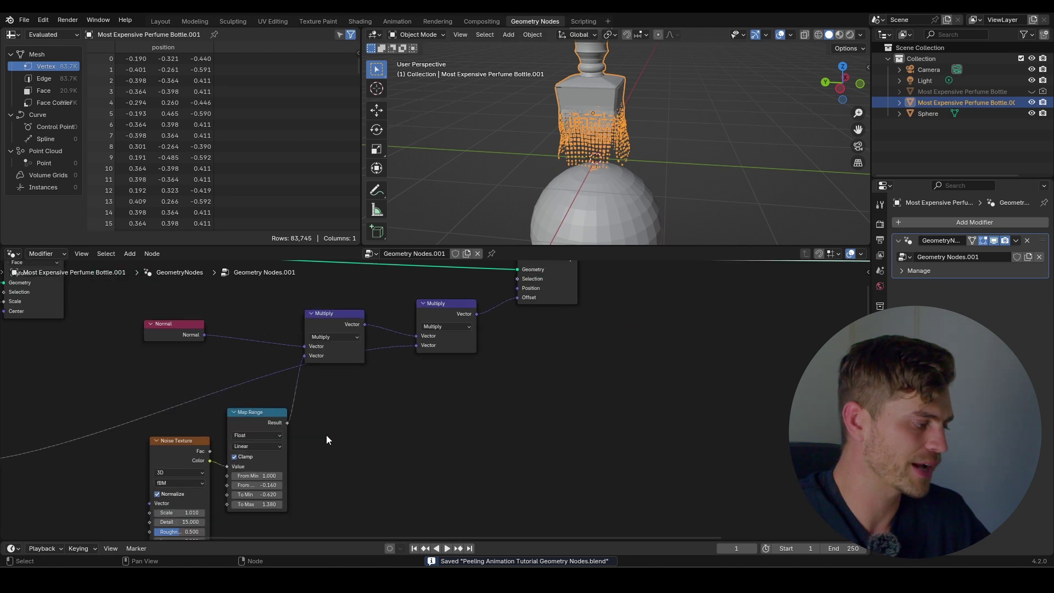
{"action": "left_click_drag", "start_coordinate": [399, 467], "coordinate": [413, 466]}
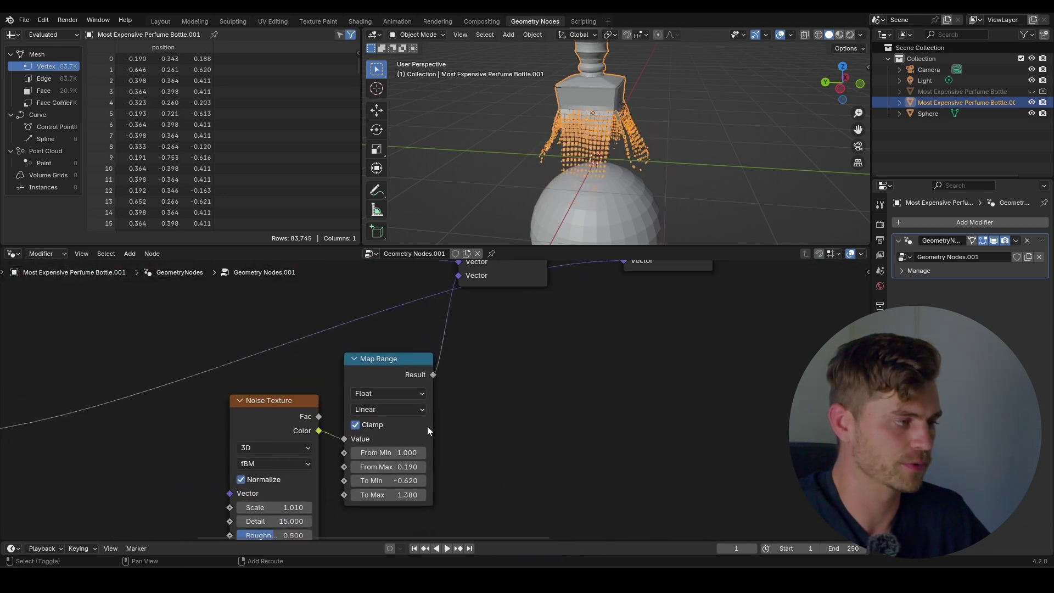
{"action": "left_click", "coordinate": [639, 201]}
{"action": "key", "text": "g"}
{"action": "key", "text": "z"}
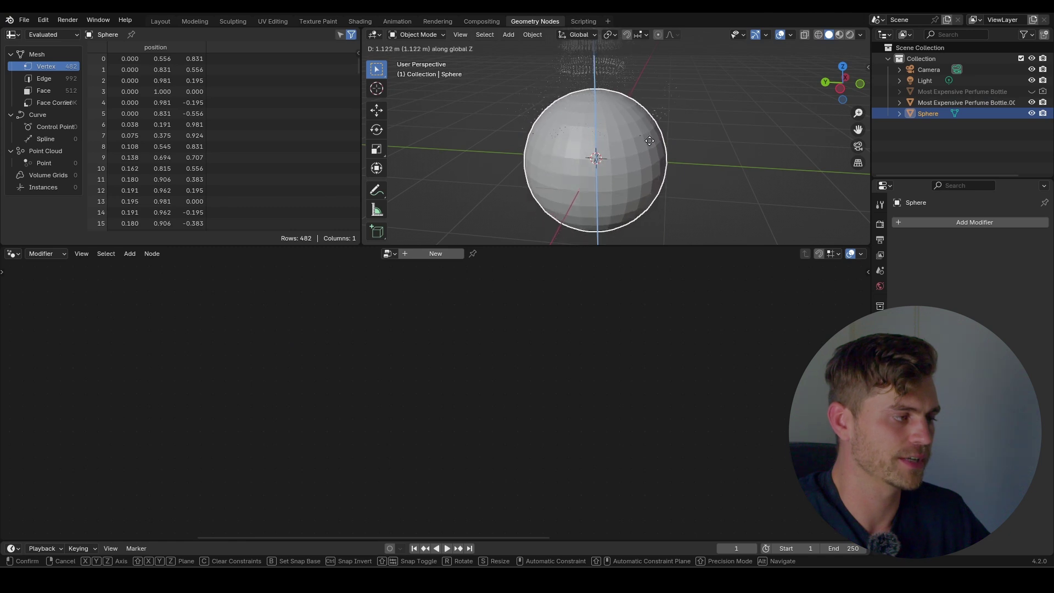
{"action": "right_click", "coordinate": [649, 140]}
{"action": "left_click", "coordinate": [579, 119]}
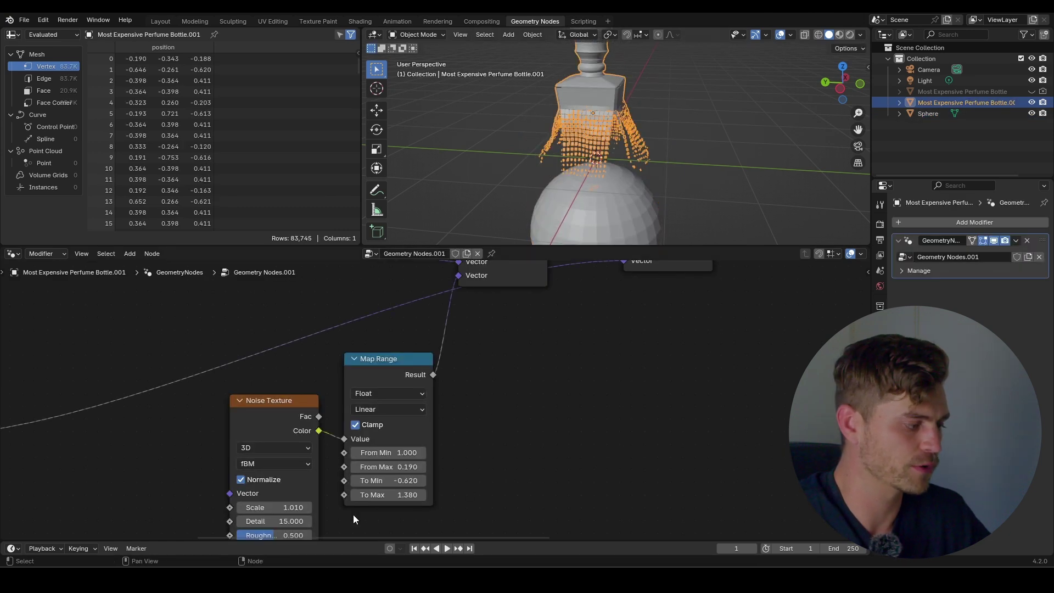
Try From Max 0.140 on the noise's Map Range node, and undo the recent From Max changes
{"action": "mouse_move", "coordinate": [395, 468]}
{"action": "left_mouse_down", "text": "shift"}
{"action": "mouse_move", "coordinate": [417, 468]}
{"action": "mouse_move", "coordinate": [395, 468]}
{"action": "left_mouse_up", "text": "shift"}
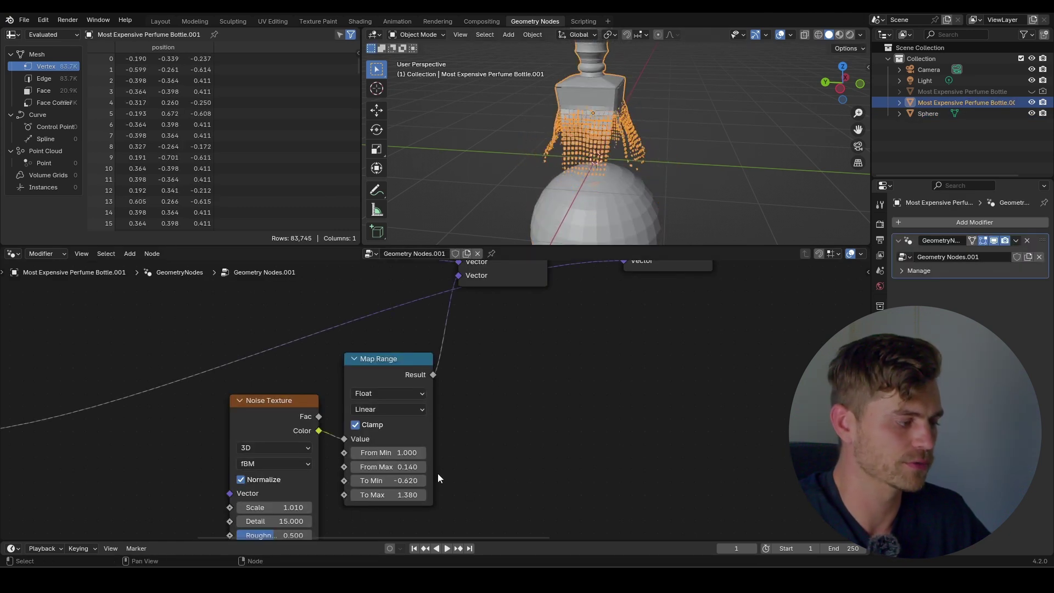
{"action": "key", "text": "ctrl+z"}
{"action": "key", "text": "ctrl+z"}
{"action": "key", "text": "ctrl+shift+z"}
{"action": "key", "text": "ctrl+z"}
{"action": "key", "text": "ctrl+z"}
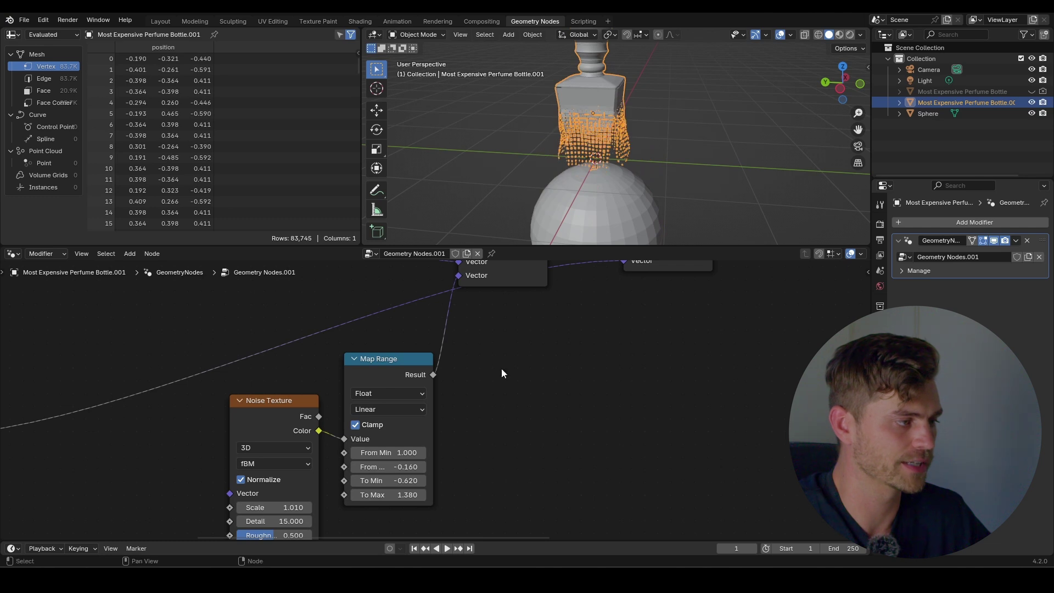
{"action": "left_click", "coordinate": [575, 114]}
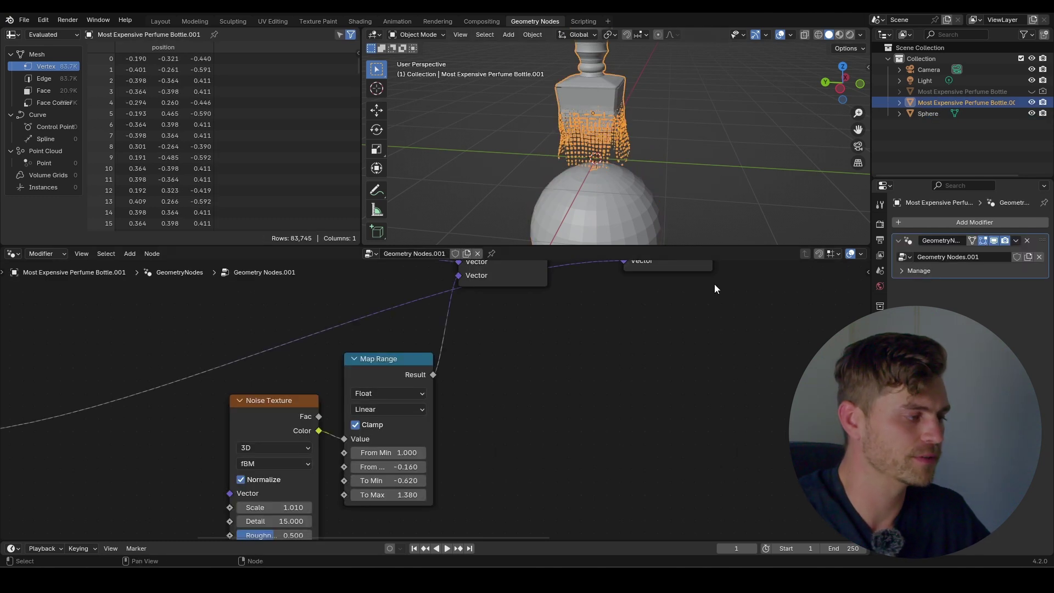
Insert a Join Geometry node between the Set Position and Group Output nodes
{"action": "scroll", "coordinate": [715, 284], "scroll_direction": "down", "scroll_amount": 3}
{"action": "middle_click_drag", "start_coordinate": [660, 305], "coordinate": [419, 433]}
{"action": "middle_click_drag", "start_coordinate": [745, 383], "coordinate": [465, 374]}
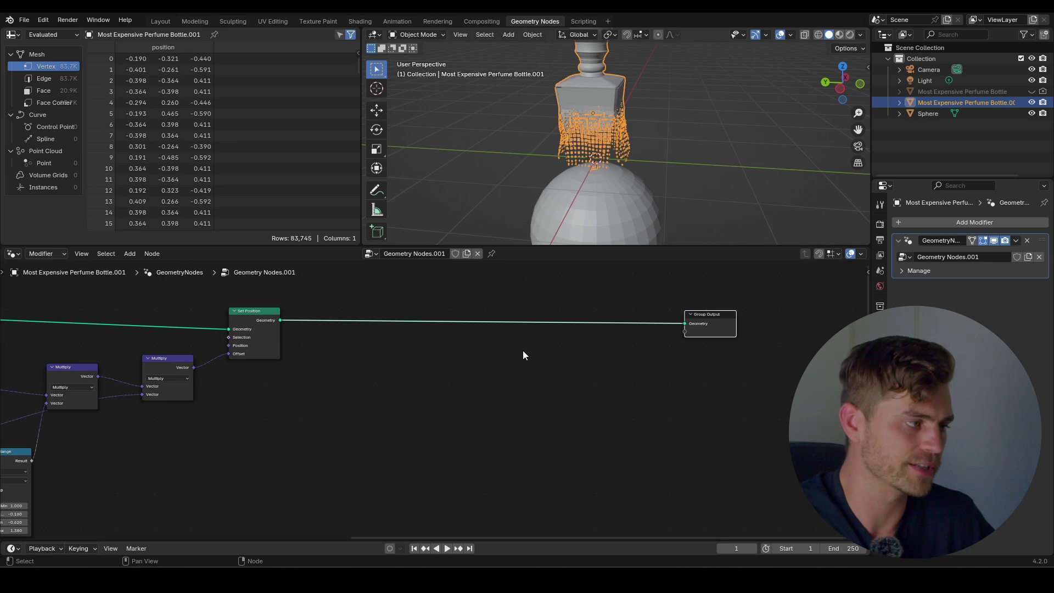
{"action": "middle_click_drag", "start_coordinate": [524, 355], "coordinate": [564, 367]}
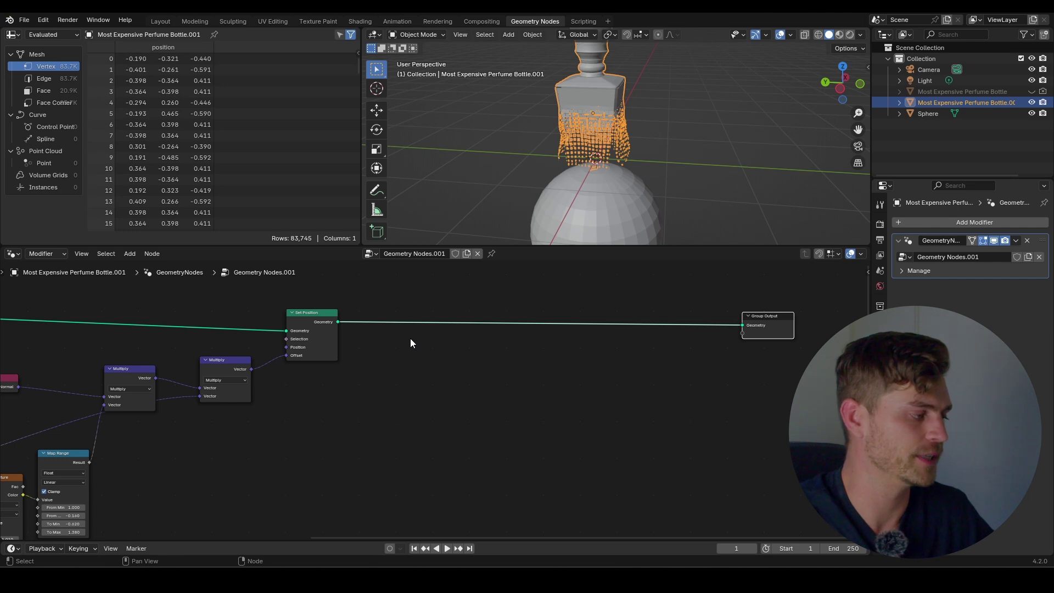
{"action": "middle_click_drag", "start_coordinate": [410, 338], "coordinate": [407, 341]}
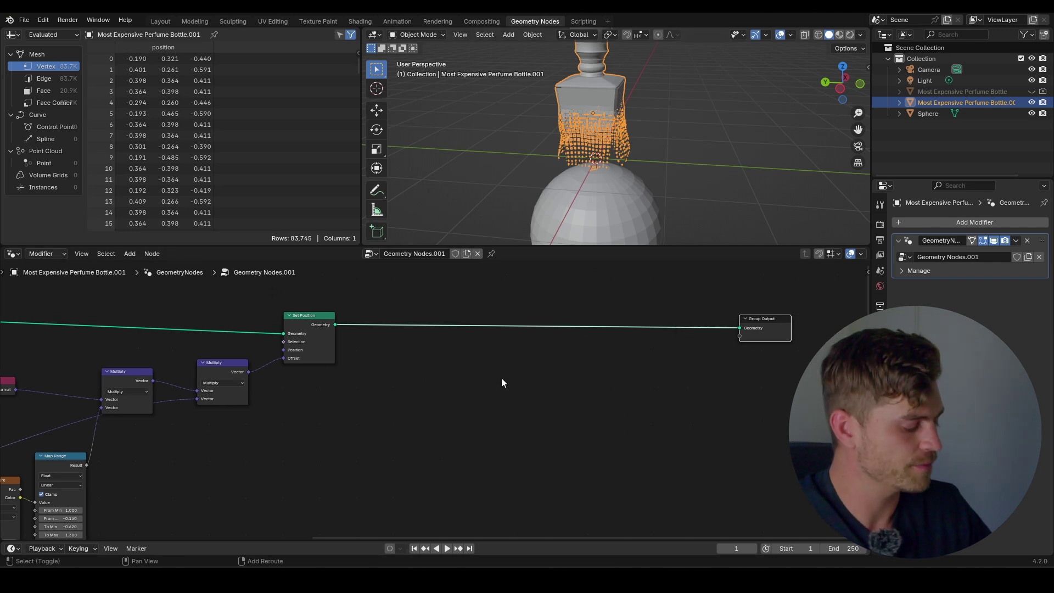
{"action": "key", "text": "shift+a"}
{"action": "type", "text": "join"}
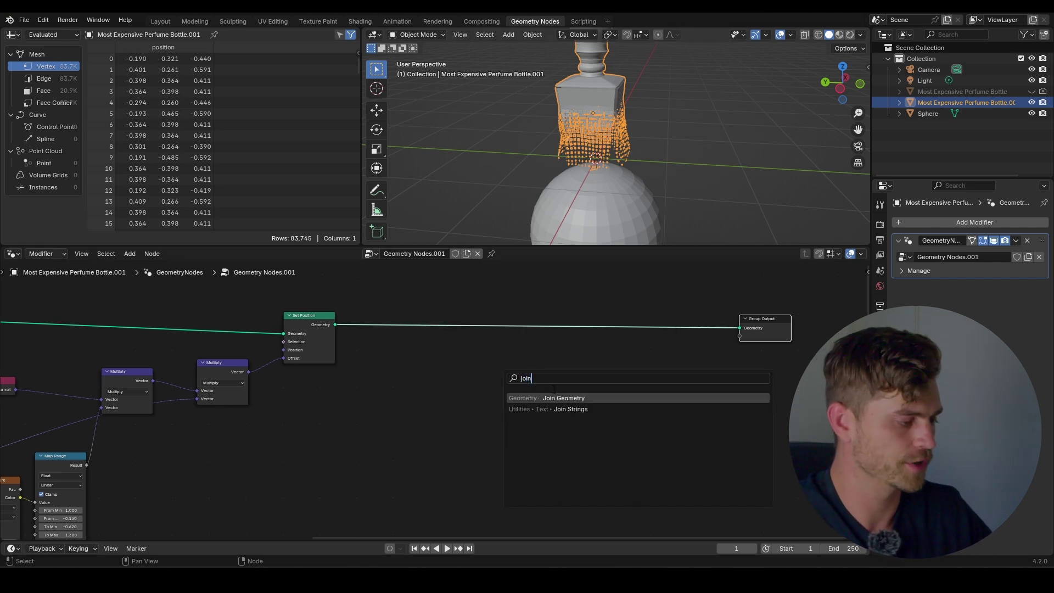
{"action": "key", "text": "Return"}
{"action": "left_click", "coordinate": [594, 316]}
{"action": "left_click_drag", "start_coordinate": [326, 328], "coordinate": [421, 408]}
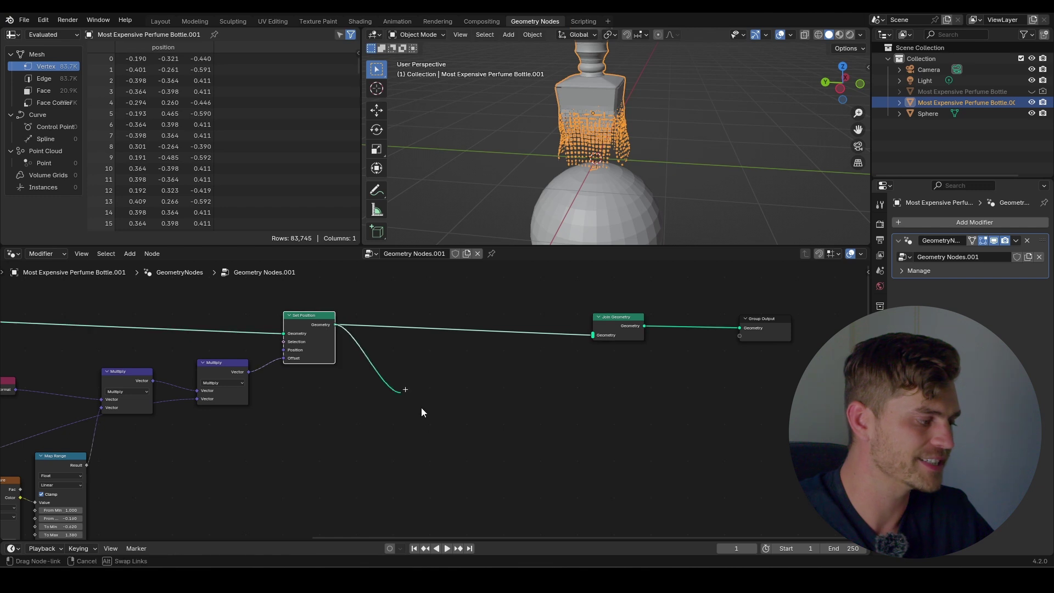
{"action": "left_click_drag", "start_coordinate": [324, 323], "coordinate": [327, 323]}
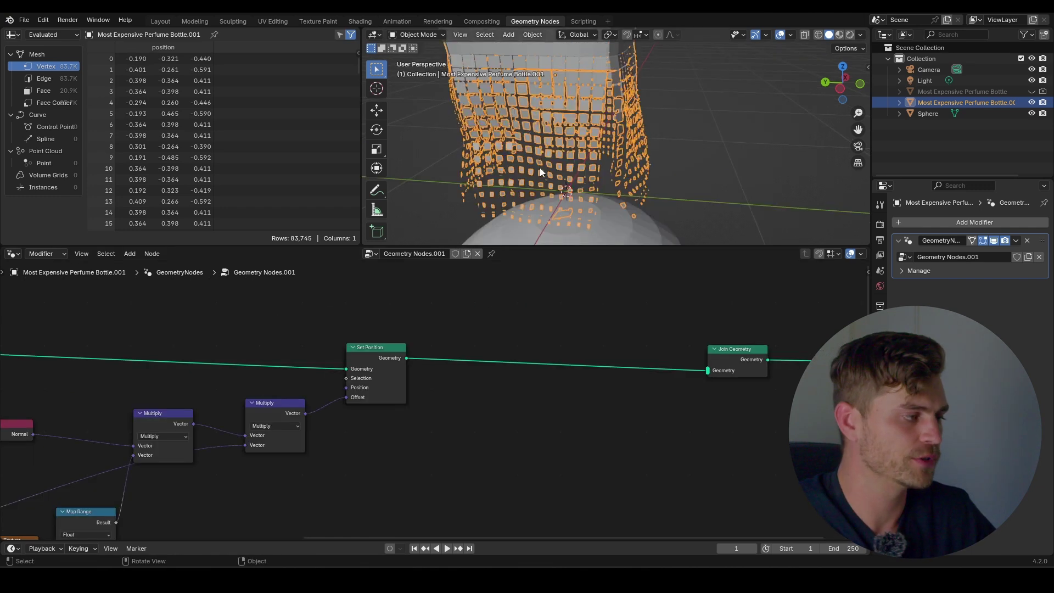
Add a Mesh to Points node fed by Set Position's geometry and connect its points to Join Geometry
{"action": "scroll", "coordinate": [540, 167], "scroll_direction": "down", "scroll_amount": 1}
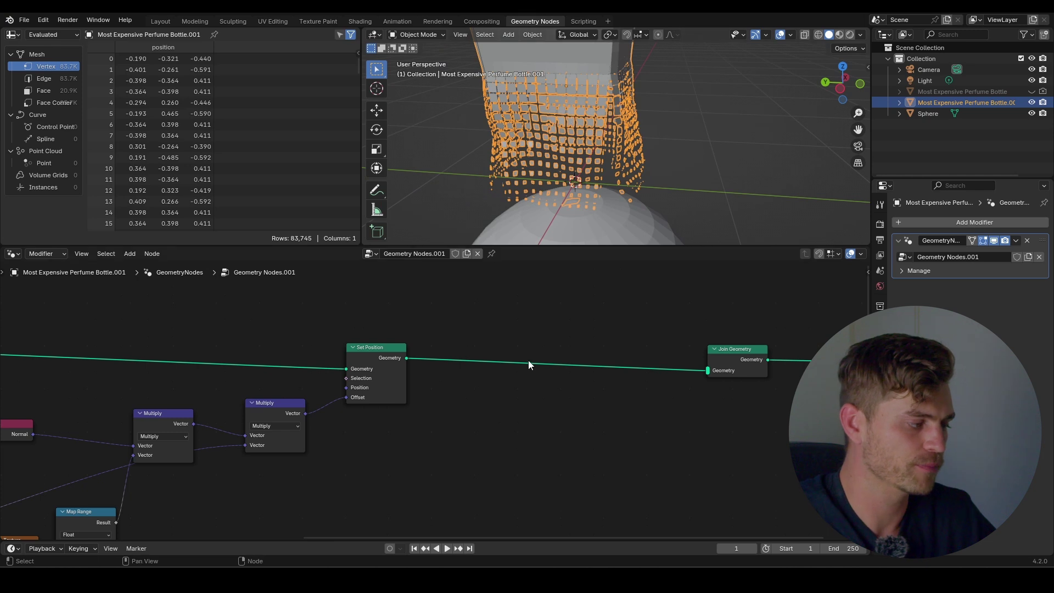
{"action": "key", "text": "shift+a"}
{"action": "type", "text": "mesh"}
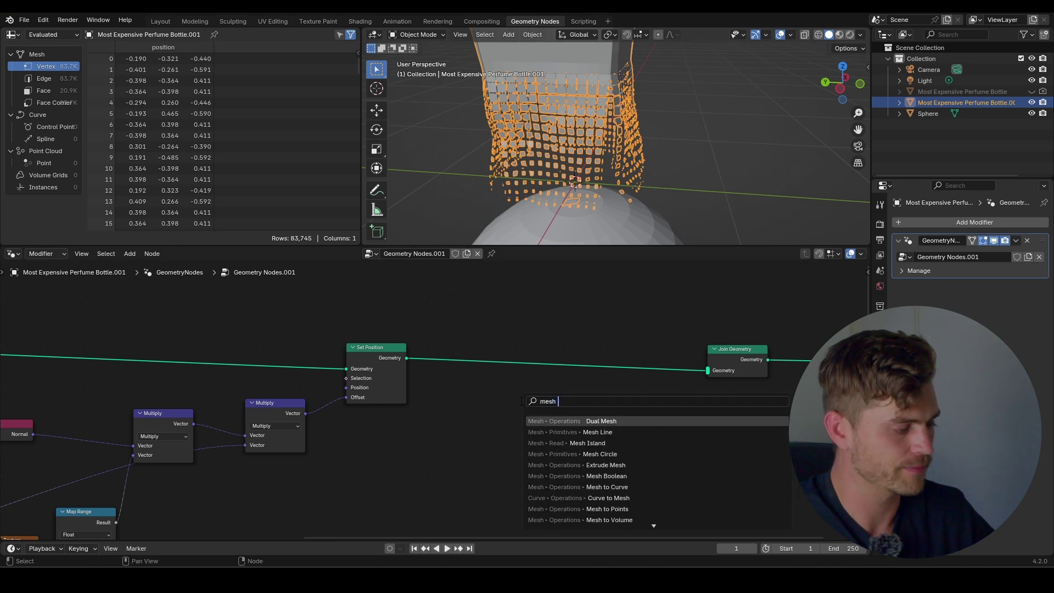
{"action": "type", "text": " to"}
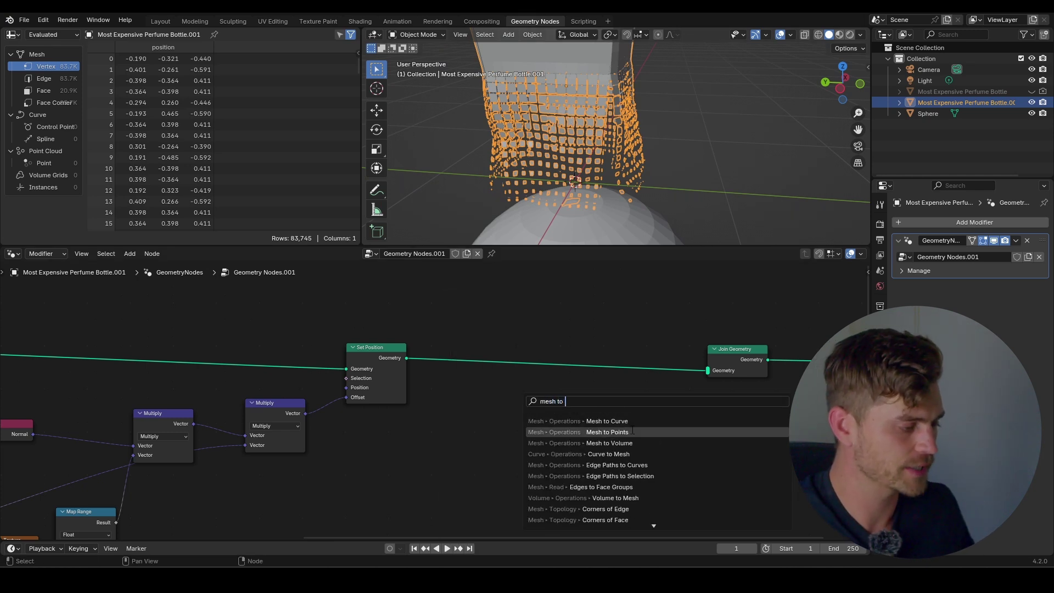
{"action": "left_click", "coordinate": [608, 432]}
{"action": "left_click_drag", "start_coordinate": [551, 415], "coordinate": [708, 371]}
Move the sphere along Z beneath the bottle to test how the generated points react
{"action": "middle_click_drag", "start_coordinate": [604, 107], "coordinate": [627, 229]}
{"action": "scroll", "coordinate": [628, 229], "scroll_direction": "down", "scroll_amount": 4}
{"action": "left_click", "coordinate": [623, 224]}
{"action": "key", "text": "g"}
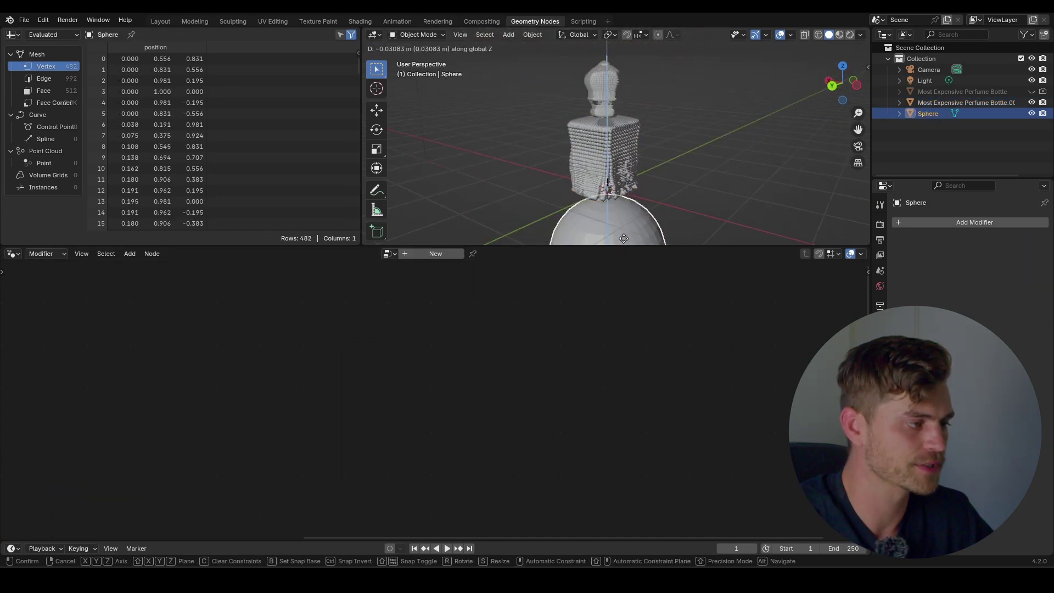
{"action": "key", "text": "z"}
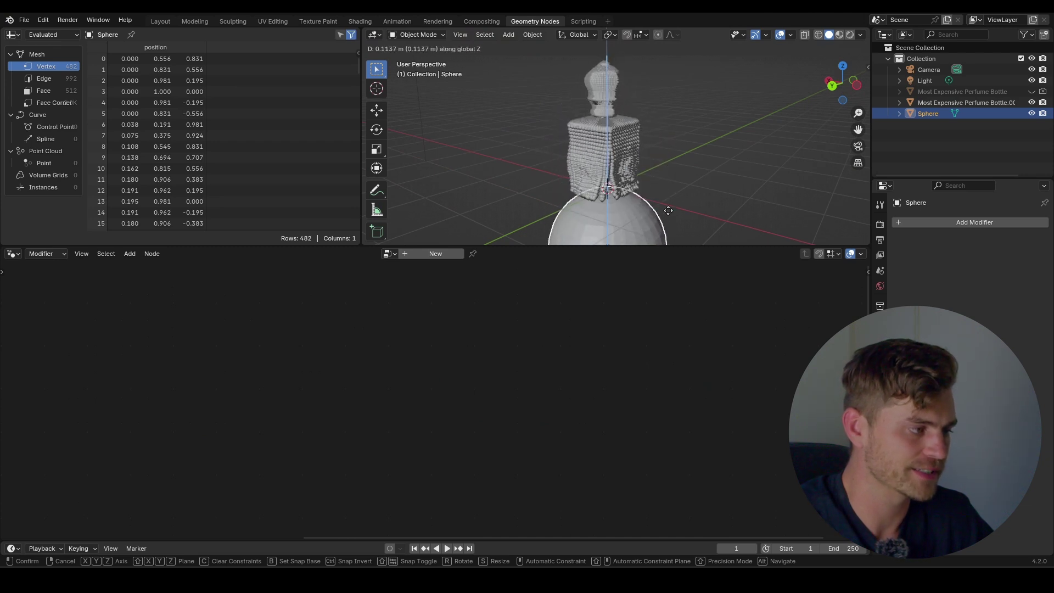
{"action": "left_click", "coordinate": [664, 179]}
Insert a Points to Volume node between the bottle's Mesh to Points and Join Geometry nodes
{"action": "left_click", "coordinate": [599, 114]}
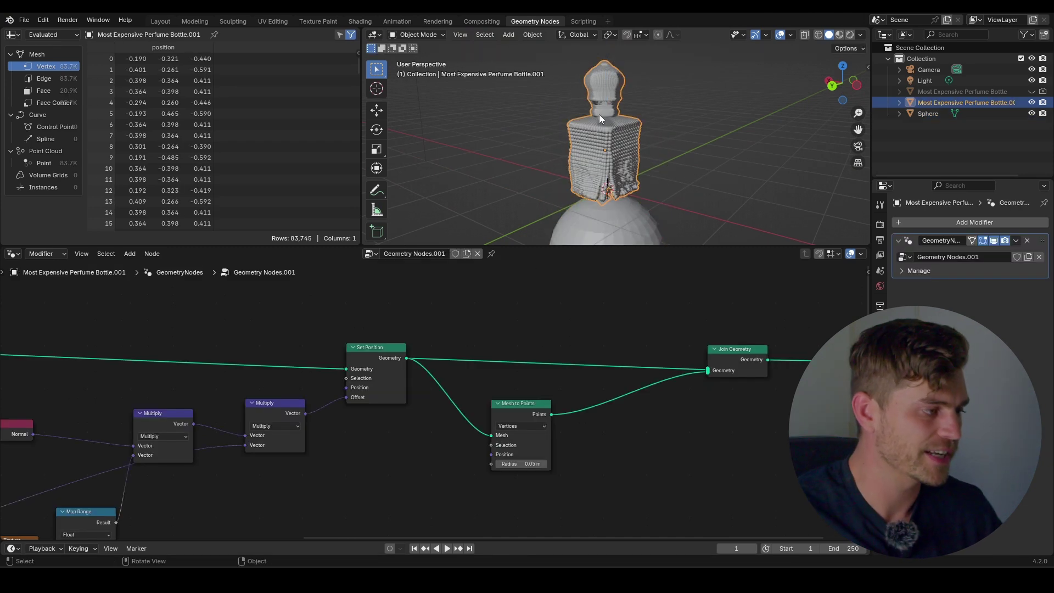
{"action": "scroll", "coordinate": [650, 128], "scroll_direction": "up", "scroll_amount": 2}
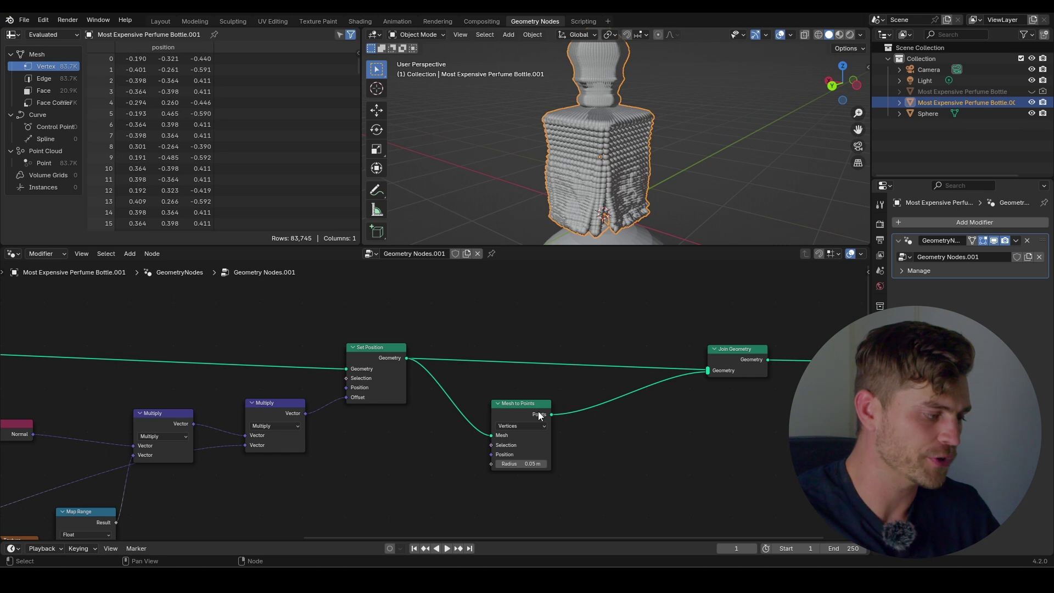
{"action": "scroll", "coordinate": [549, 418], "scroll_direction": "up", "scroll_amount": 1}
{"action": "key", "text": "shift+a"}
{"action": "type", "text": "poin"}
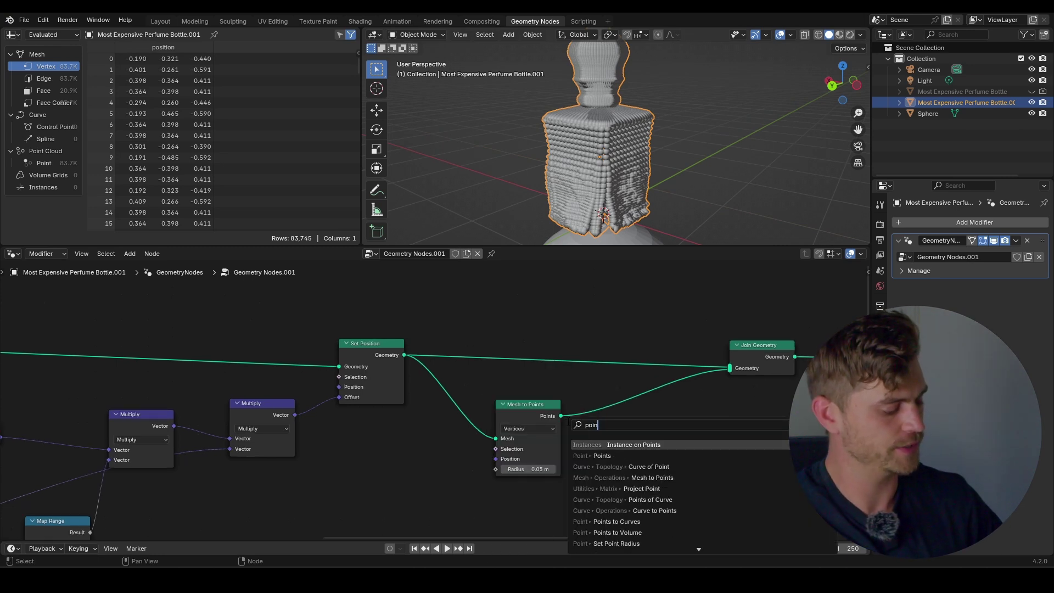
{"action": "type", "text": "ts to vol"}
{"action": "key", "text": "Return"}
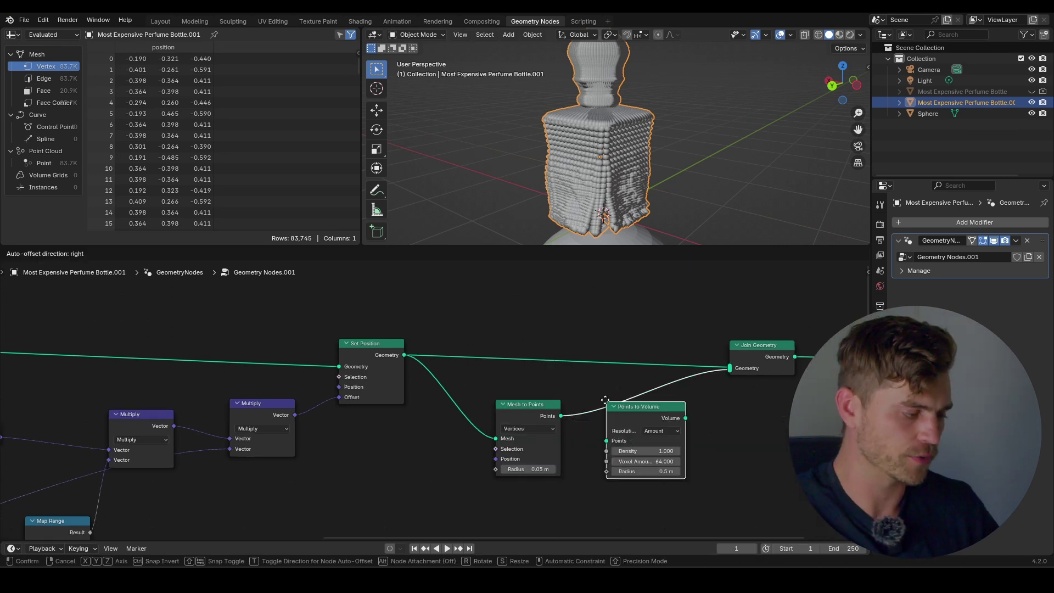
{"action": "left_click", "coordinate": [590, 388]}
Move the Join Geometry and Group Output nodes together to make room after Points to Volume
{"action": "middle_click_drag", "start_coordinate": [643, 213], "coordinate": [667, 236]}
{"action": "middle_click_drag", "start_coordinate": [691, 331], "coordinate": [341, 290]}
{"action": "left_click_drag", "start_coordinate": [651, 375], "coordinate": [357, 299]}
{"action": "key", "text": "g"}
{"action": "left_click", "coordinate": [501, 292]}
Insert a Volume to Mesh node between Points to Volume and Join Geometry, and inspect the resulting mesh around the bottle
{"action": "key", "text": "shift+a"}
{"action": "type", "text": "vo"}
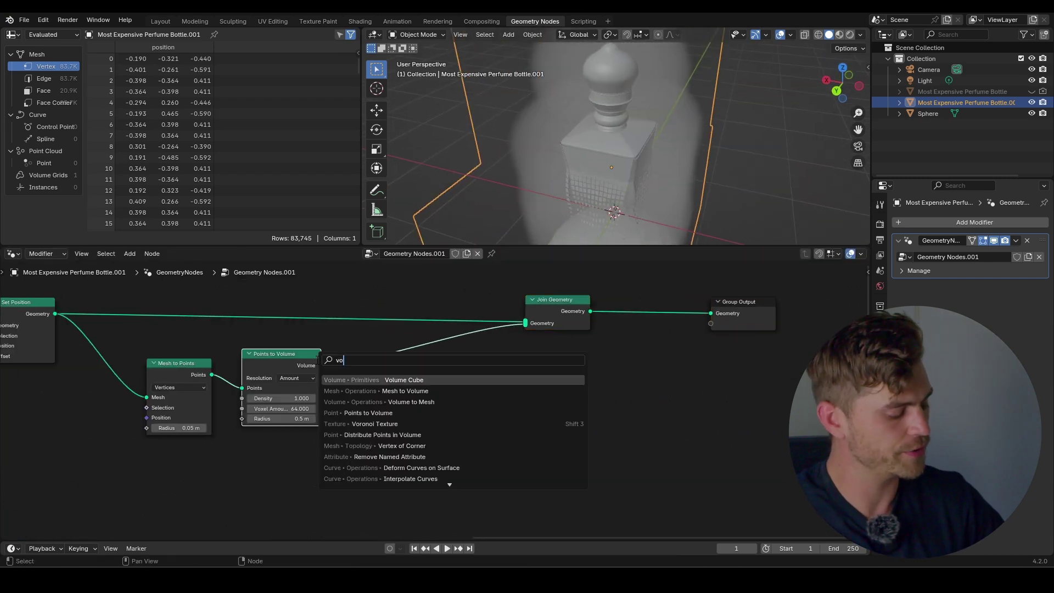
{"action": "type", "text": "lum"}
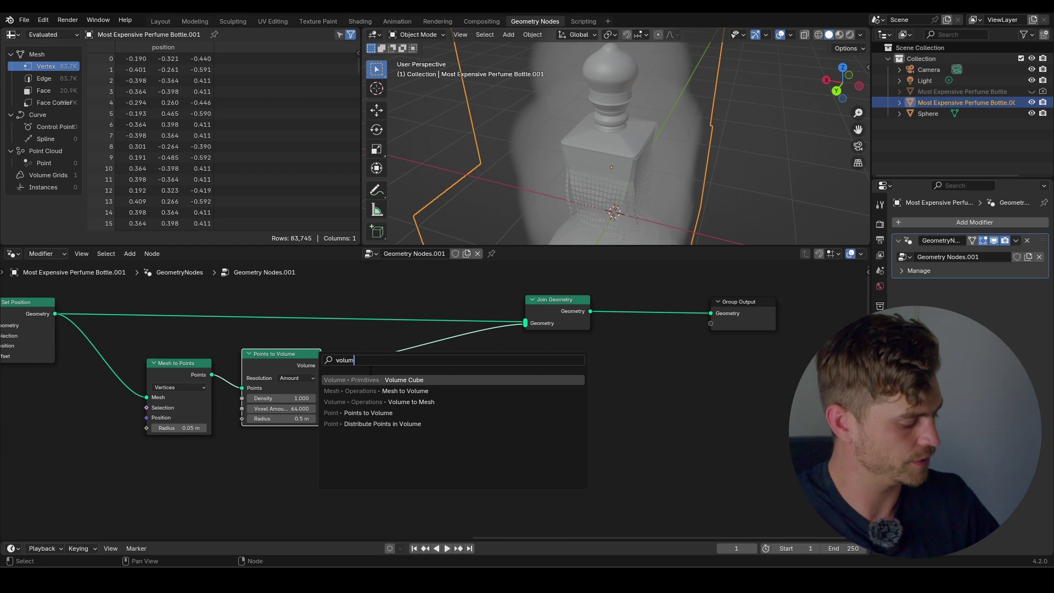
{"action": "type", "text": "e to m"}
{"action": "key", "text": "Return"}
{"action": "left_click", "coordinate": [407, 379]}
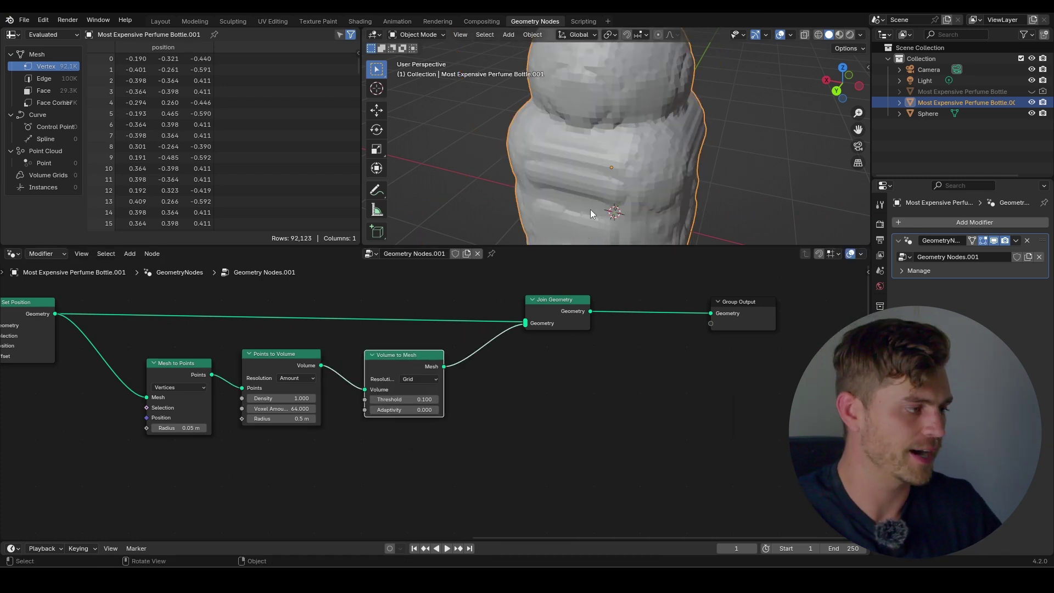
{"action": "scroll", "coordinate": [641, 177], "scroll_direction": "down", "scroll_amount": 7}
{"action": "scroll", "coordinate": [629, 184], "scroll_direction": "up", "scroll_amount": 5}
{"action": "middle_click_drag", "start_coordinate": [629, 183], "coordinate": [637, 203]}
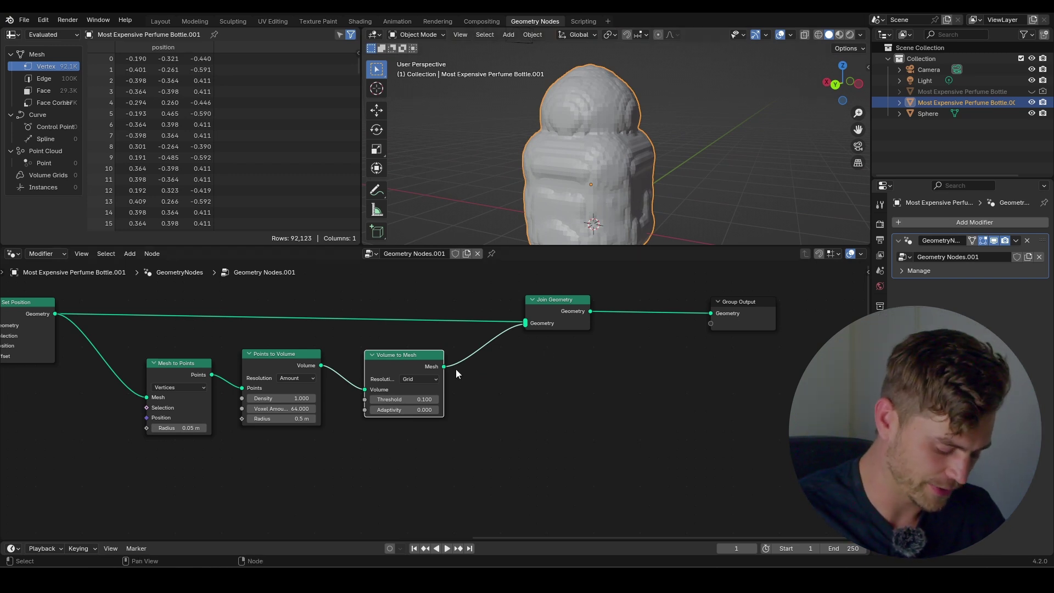
Set the Points to Volume node's voxel amount to 128 and inspect the finer mesh around the bottle
{"action": "middle_click_drag", "start_coordinate": [498, 400], "coordinate": [533, 379]}
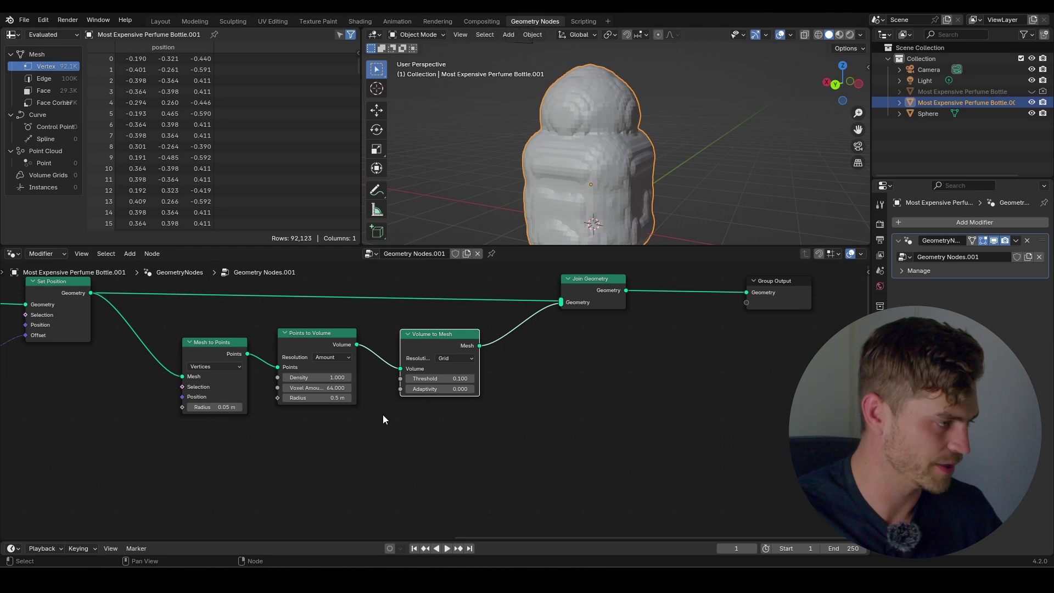
{"action": "scroll", "coordinate": [384, 416], "scroll_direction": "up", "scroll_amount": 2}
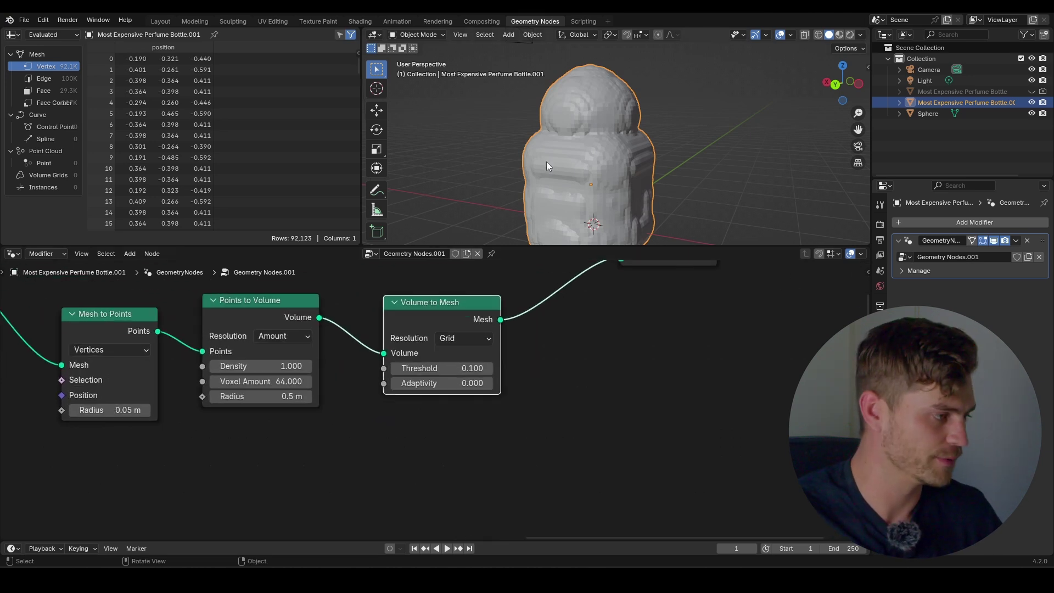
{"action": "mouse_move", "coordinate": [547, 165]}
{"action": "middle_mouse_down"}
{"action": "mouse_move", "coordinate": [579, 165]}
{"action": "mouse_move", "coordinate": [555, 176]}
{"action": "middle_mouse_up"}
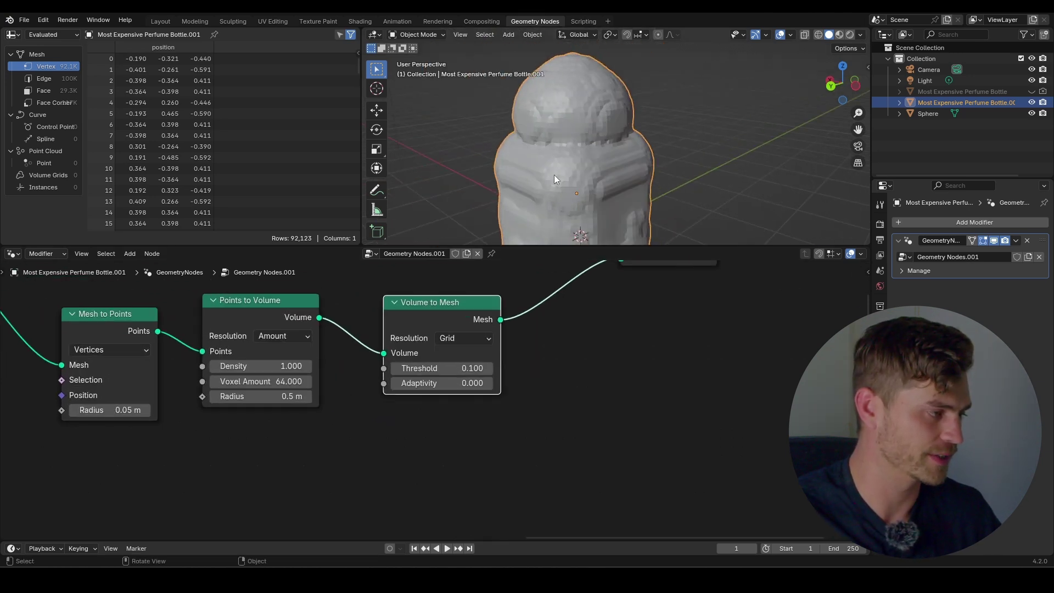
{"action": "left_click", "coordinate": [295, 381]}
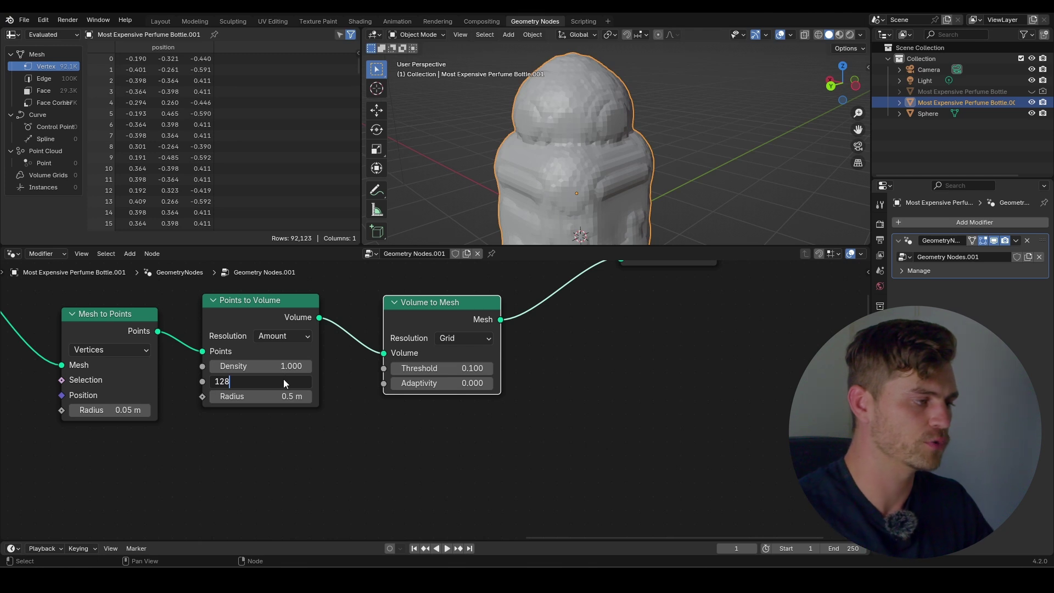
{"action": "key", "text": "Return"}
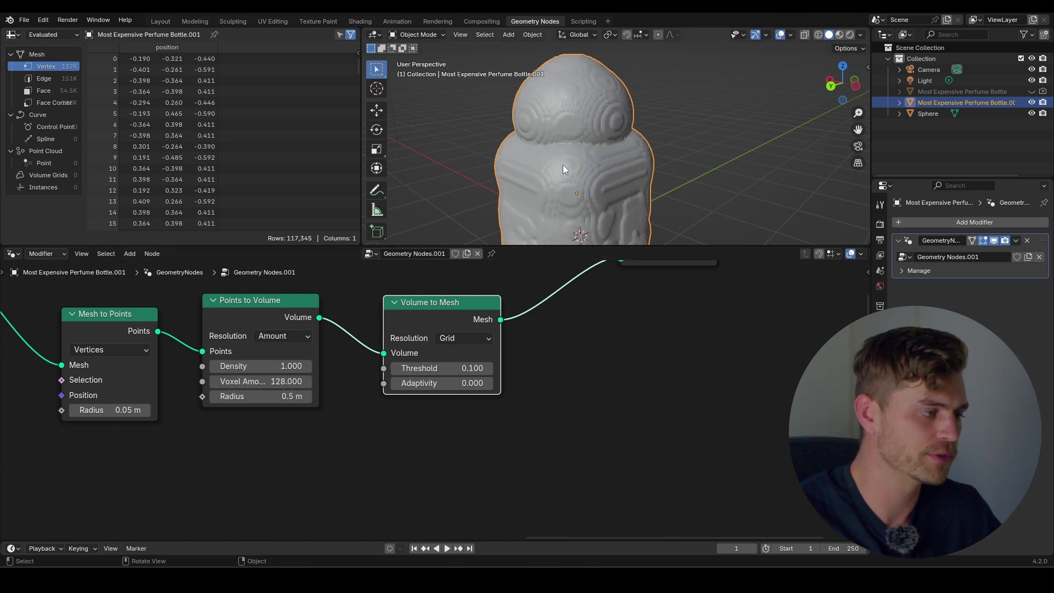
{"action": "middle_click_drag", "start_coordinate": [562, 164], "coordinate": [635, 152]}
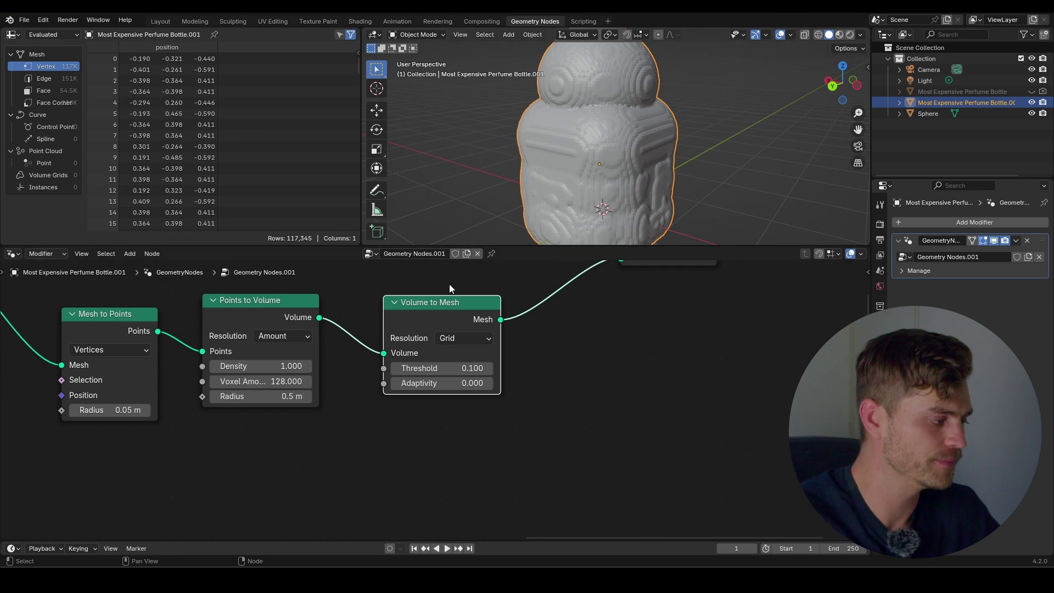
Set the Points to Volume radius to 0.015 m and inspect the lower part of the bottle up close
{"action": "double_click", "coordinate": [294, 397]}
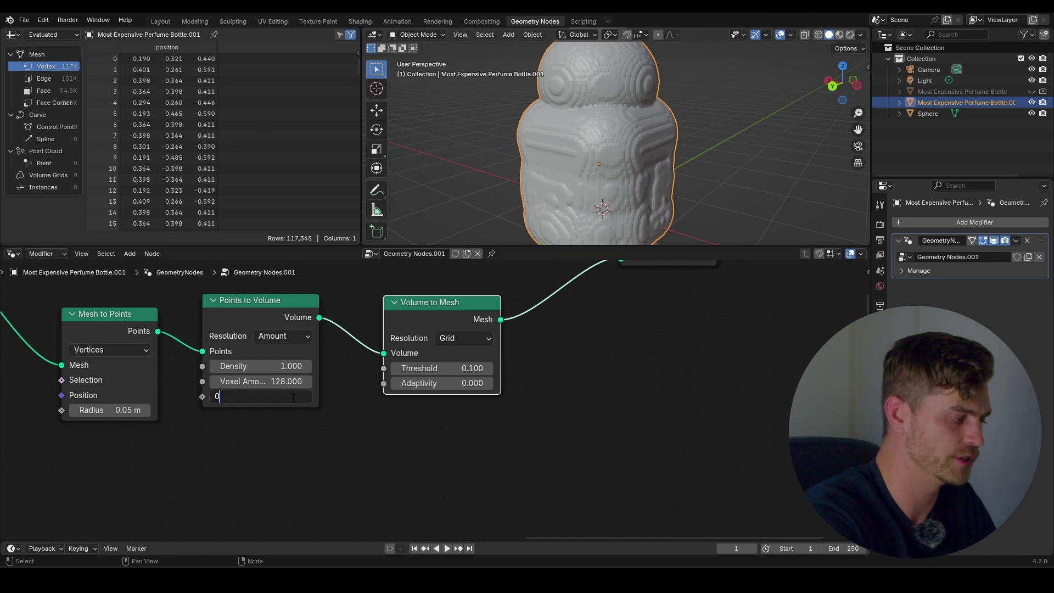
{"action": "type", "text": "0.01"}
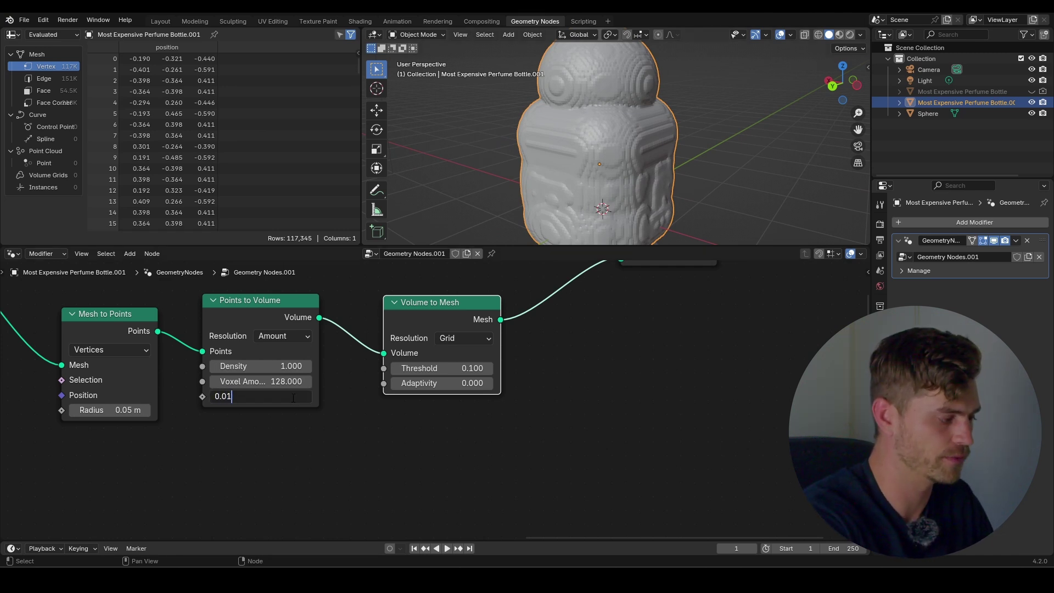
{"action": "type", "text": "5"}
{"action": "key", "text": "Return"}
{"action": "scroll", "coordinate": [596, 179], "scroll_direction": "up", "scroll_amount": 3}
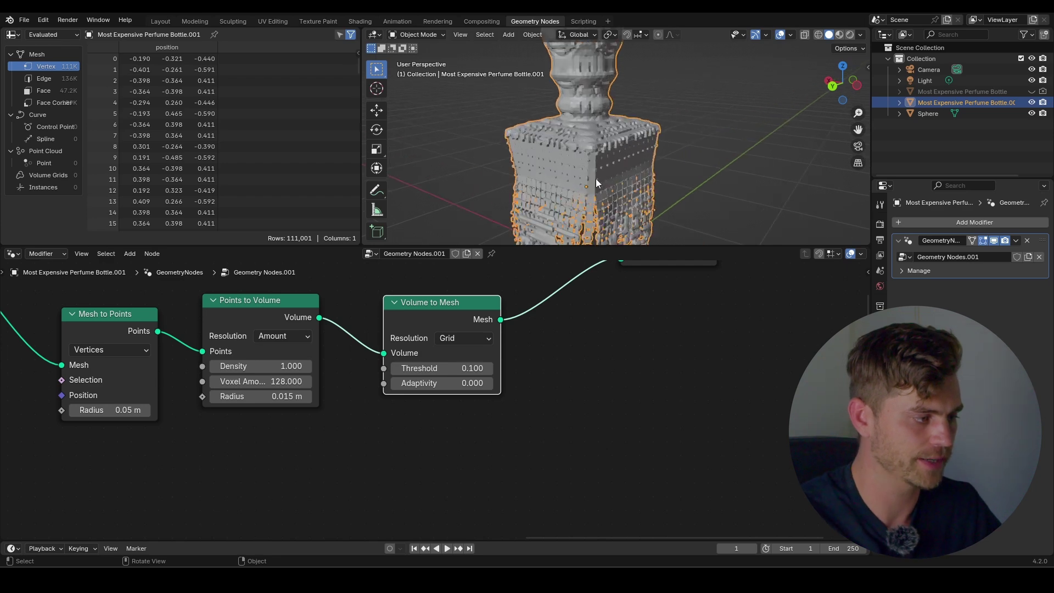
{"action": "middle_click_drag", "start_coordinate": [599, 204], "coordinate": [637, 138], "text": "shift"}
{"action": "scroll", "coordinate": [603, 154], "scroll_direction": "up", "scroll_amount": 4}
{"action": "scroll", "coordinate": [612, 167], "scroll_direction": "down", "scroll_amount": 4}
Try a Points to Volume radius of 0 m, and set it back to 0.015 m
{"action": "left_click_drag", "start_coordinate": [258, 396], "coordinate": [286, 399]}
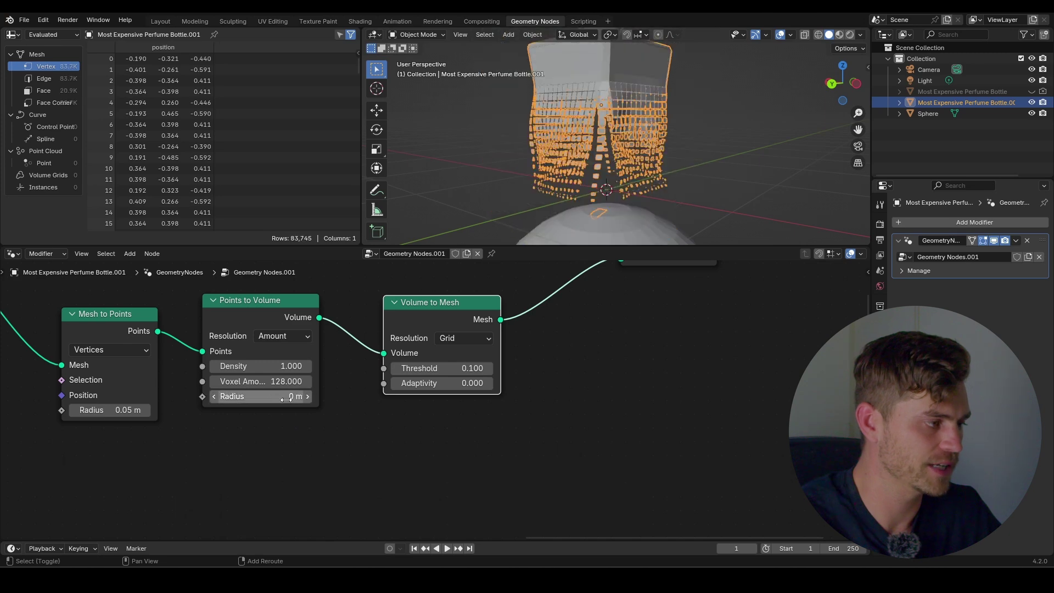
{"action": "left_click", "coordinate": [296, 397]}
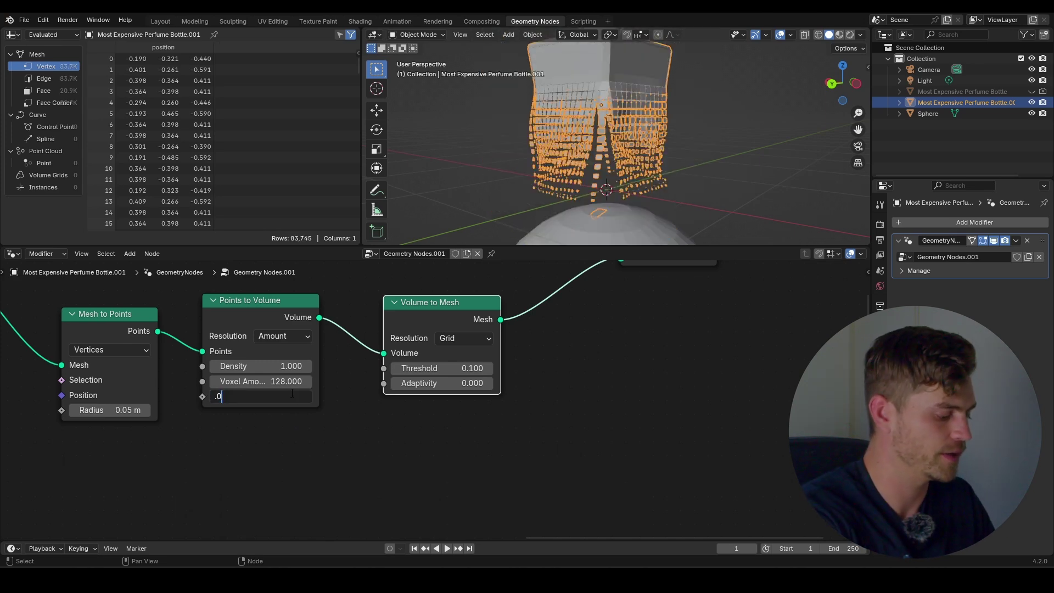
{"action": "type", "text": ".015"}
{"action": "key", "text": "Return"}
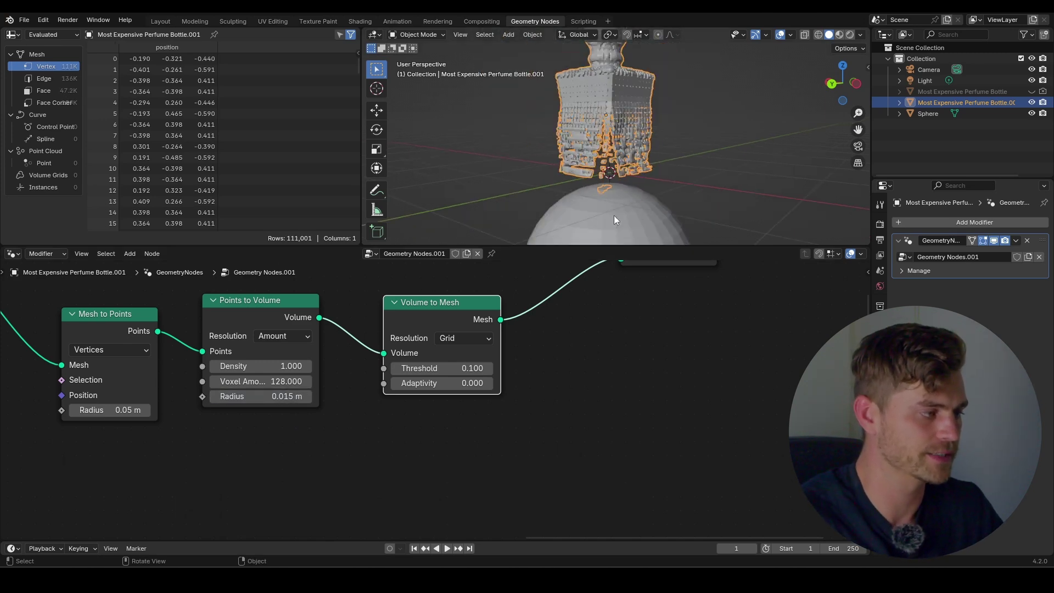
Try moving the sphere up along Z into the bottle to see how the volume mesh reacts
{"action": "left_click", "coordinate": [635, 222]}
{"action": "key", "text": "g"}
{"action": "key", "text": "z"}
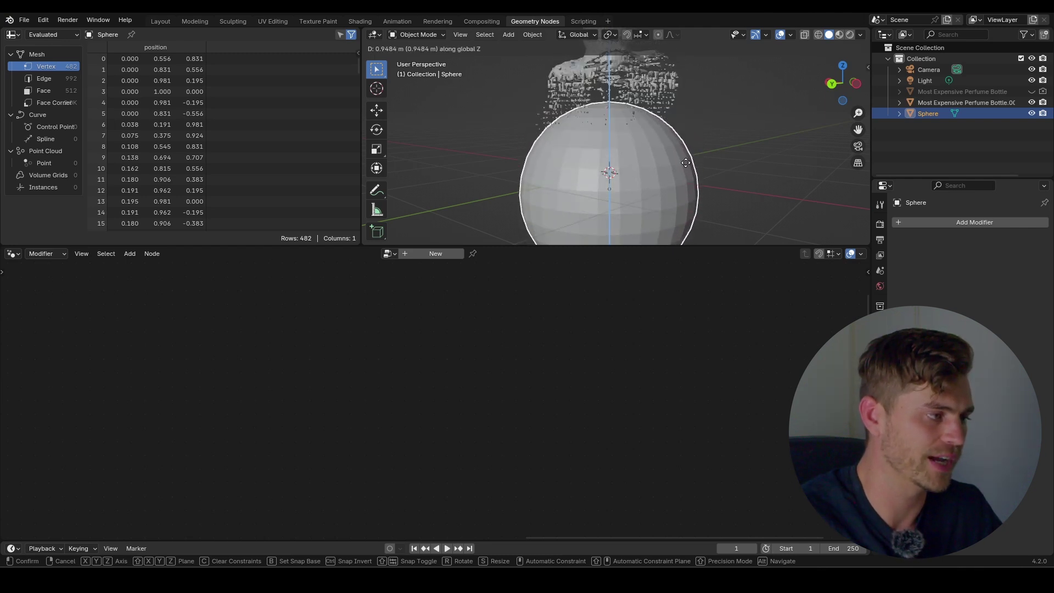
{"action": "key", "text": "Escape"}
Reselect the bottle, try a Points to Volume density of 0.3, and raise it to 2.08
{"action": "left_click", "coordinate": [646, 138]}
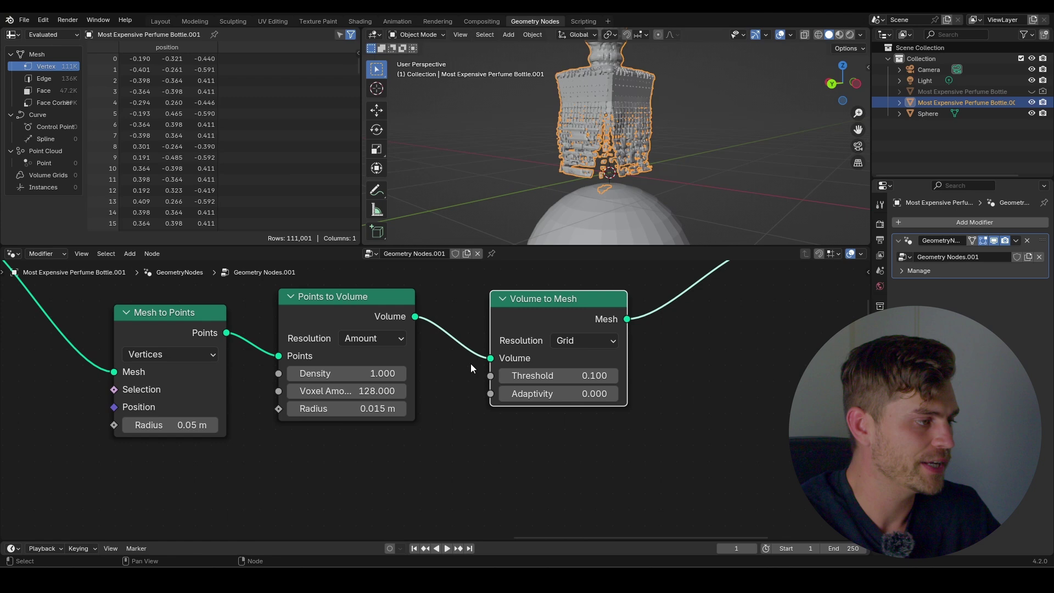
{"action": "left_click", "coordinate": [381, 370]}
{"action": "type", "text": ".3"}
{"action": "key", "text": "Return"}
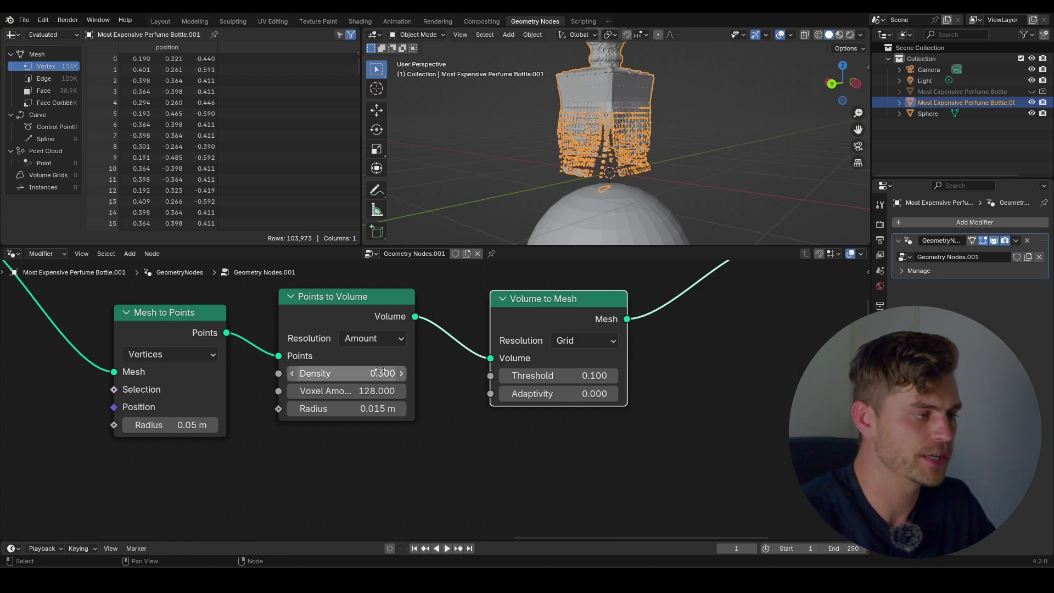
{"action": "scroll", "coordinate": [588, 120], "scroll_direction": "up", "scroll_amount": 3}
{"action": "left_click_drag", "start_coordinate": [384, 373], "coordinate": [453, 374]}
{"action": "scroll", "coordinate": [691, 180], "scroll_direction": "down", "scroll_amount": 2}
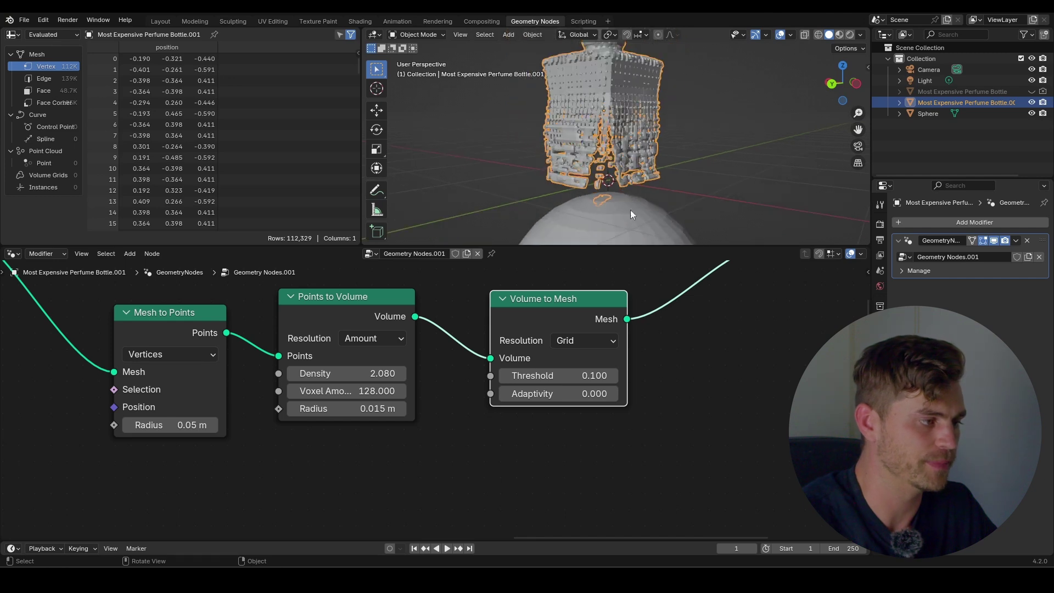
Move the sphere slightly up along Z, closer to the base of the bottle
{"action": "left_click", "coordinate": [630, 209]}
{"action": "key", "text": "g"}
{"action": "key", "text": "z"}
{"action": "left_click", "coordinate": [634, 205]}
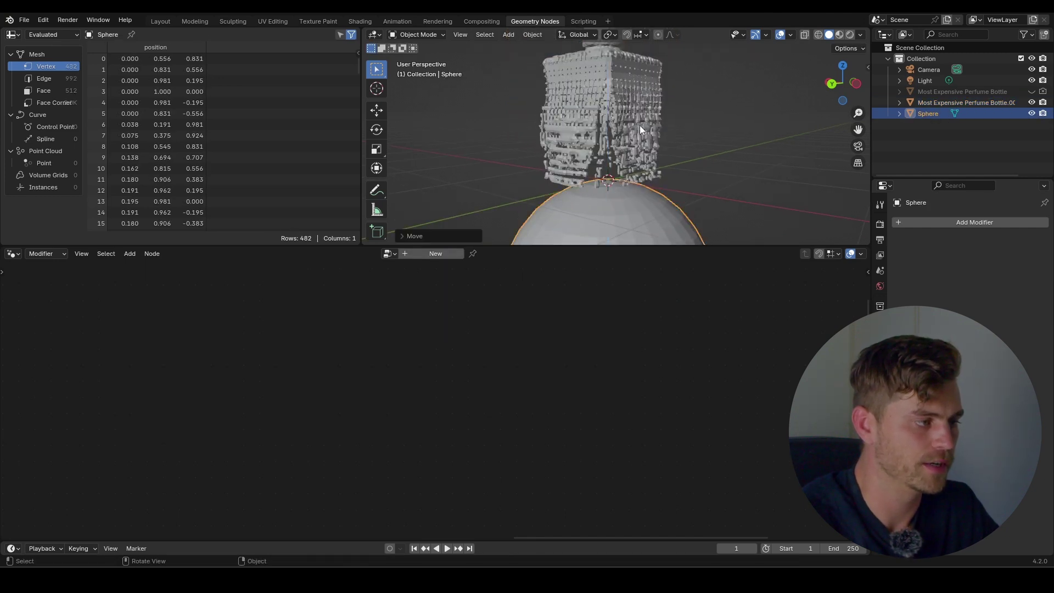
Reselect the bottle and spread the Join Geometry and Group Output nodes apart to make room after Volume to Mesh
{"action": "left_click", "coordinate": [640, 125]}
{"action": "middle_click_drag", "start_coordinate": [667, 320], "coordinate": [420, 433]}
{"action": "scroll", "coordinate": [479, 379], "scroll_direction": "down", "scroll_amount": 6}
{"action": "left_click_drag", "start_coordinate": [516, 358], "coordinate": [552, 332]}
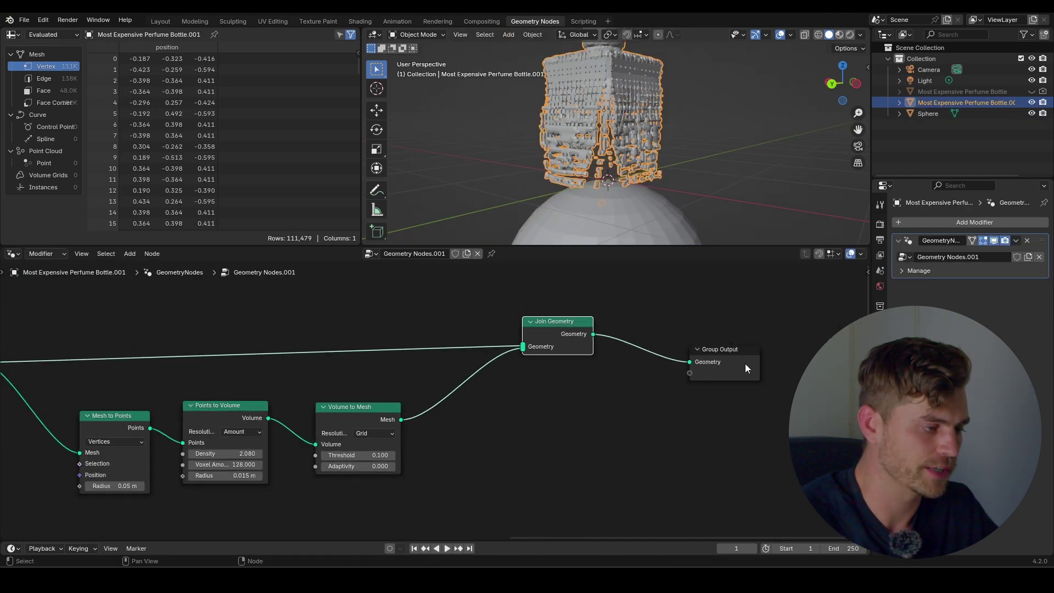
{"action": "left_click_drag", "start_coordinate": [745, 360], "coordinate": [786, 331]}
Insert a Set Shade Smooth node between Volume to Mesh and Join Geometry, and inspect the smoothed mesh
{"action": "key", "text": "shift+a"}
{"action": "type", "text": "set shade"}
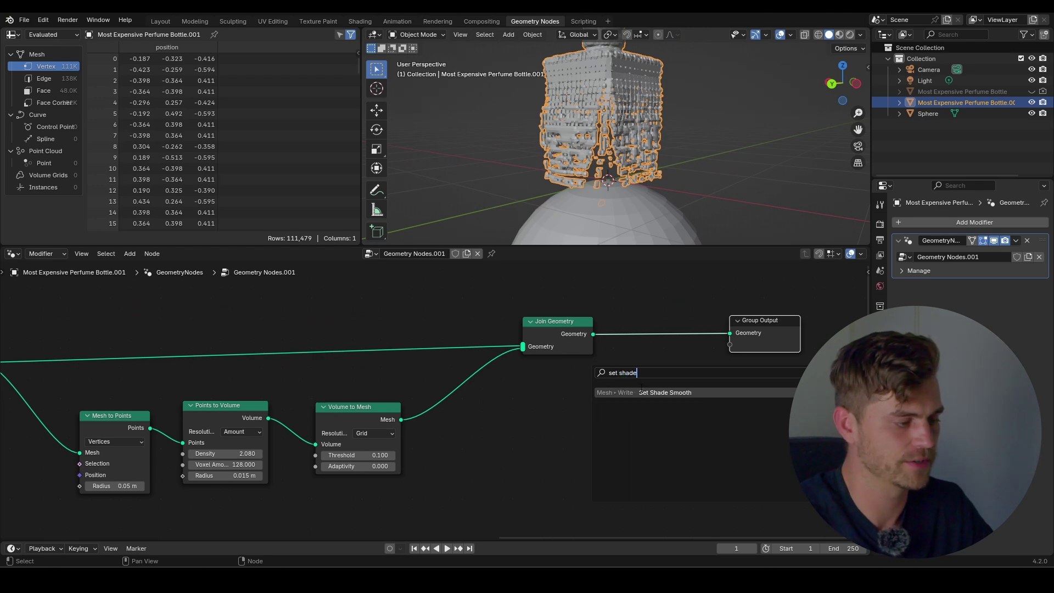
{"action": "left_click", "coordinate": [641, 392]}
{"action": "left_click", "coordinate": [454, 360]}
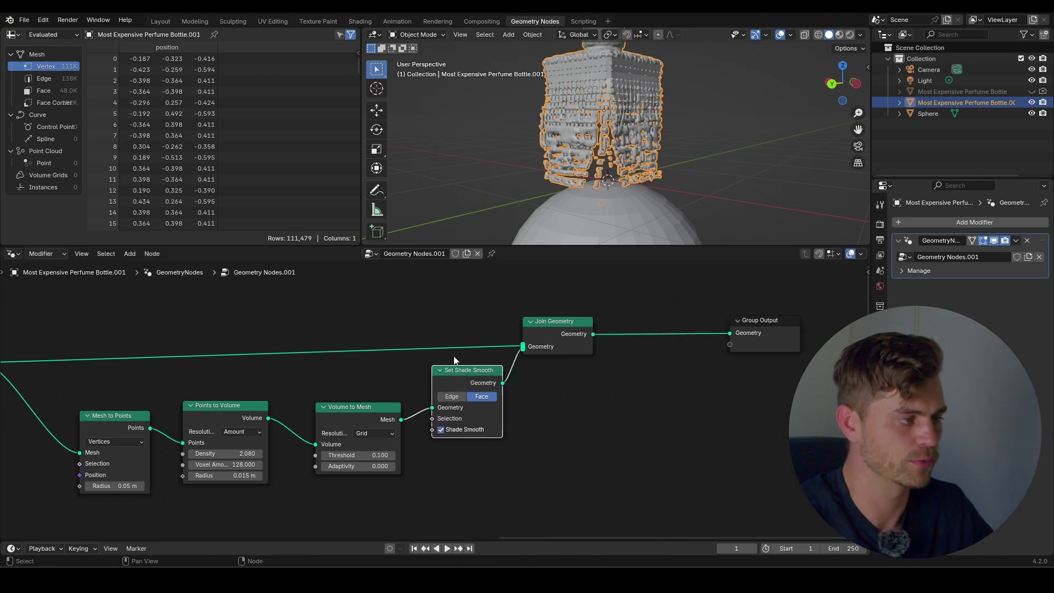
{"action": "scroll", "coordinate": [554, 193], "scroll_direction": "up", "scroll_amount": 7}
{"action": "scroll", "coordinate": [573, 145], "scroll_direction": "down", "scroll_amount": 2}
{"action": "scroll", "coordinate": [572, 144], "scroll_direction": "down", "scroll_amount": 5}
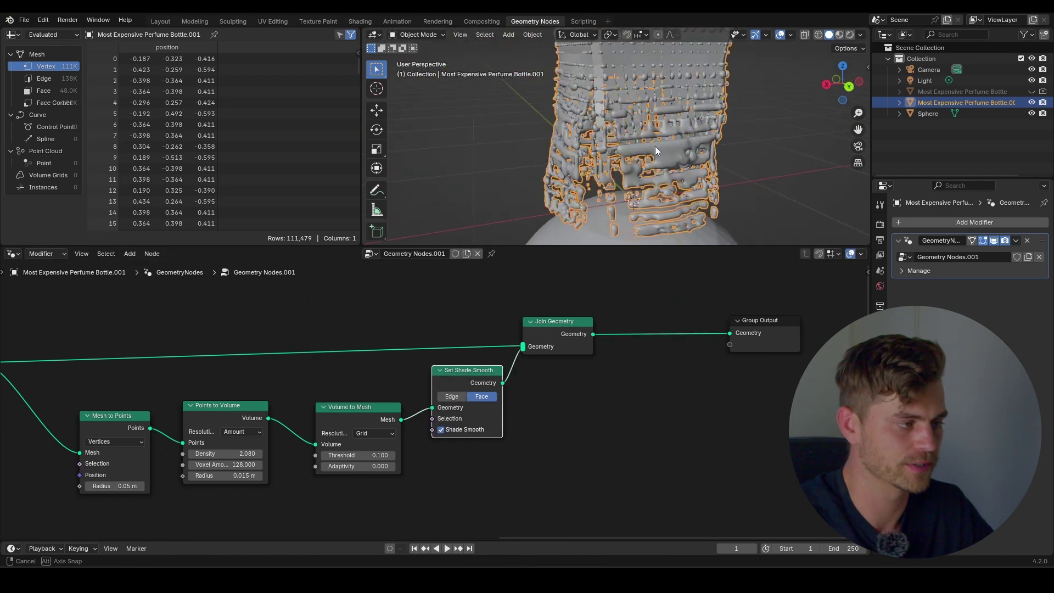
Rescale the sphere beneath the bottle and switch the viewport to Material Preview shading
{"action": "left_click", "coordinate": [691, 183]}
{"action": "key", "text": "s"}
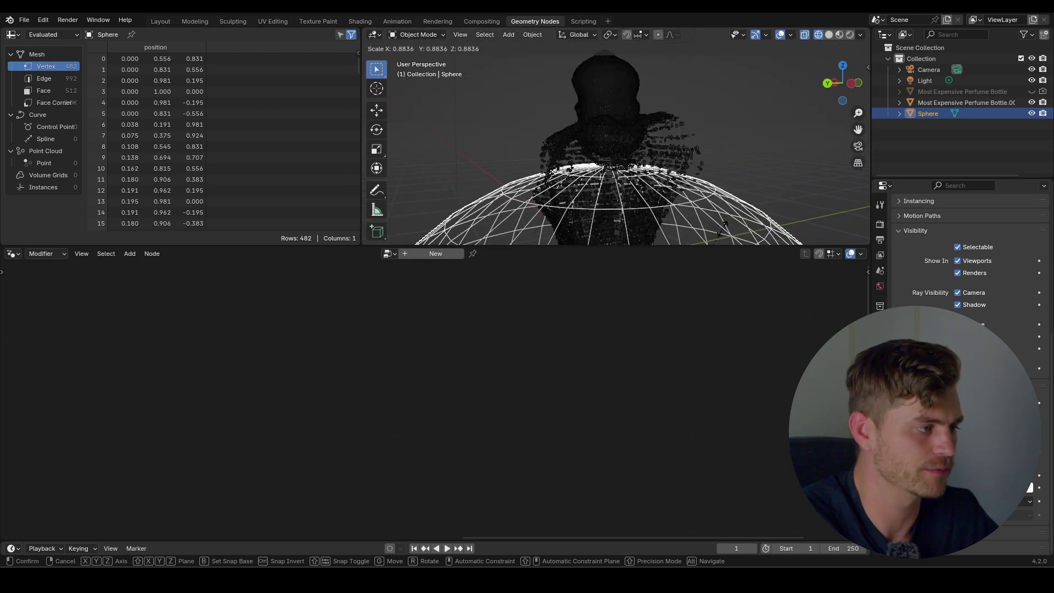
{"action": "left_click", "coordinate": [790, 35]}
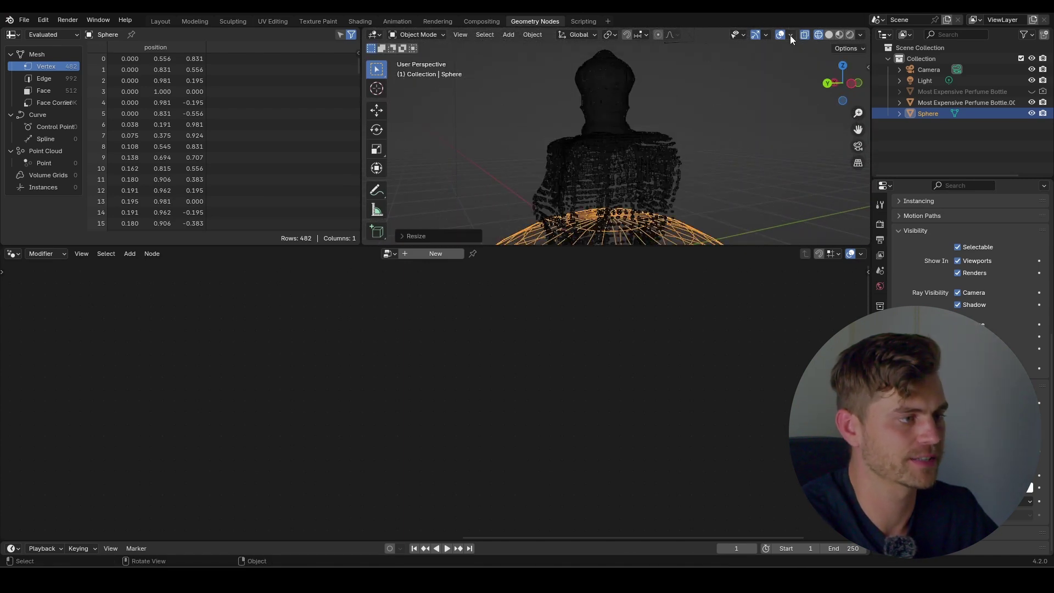
{"action": "left_click", "coordinate": [839, 35]}
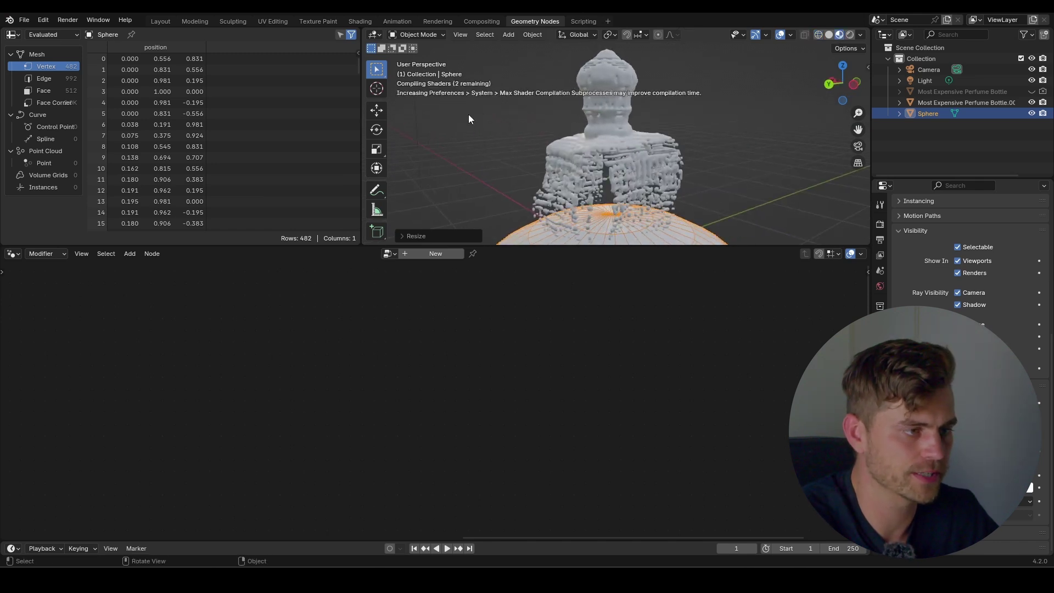
{"action": "scroll", "coordinate": [607, 183], "scroll_direction": "down", "scroll_amount": 3}
{"action": "key", "text": "s"}
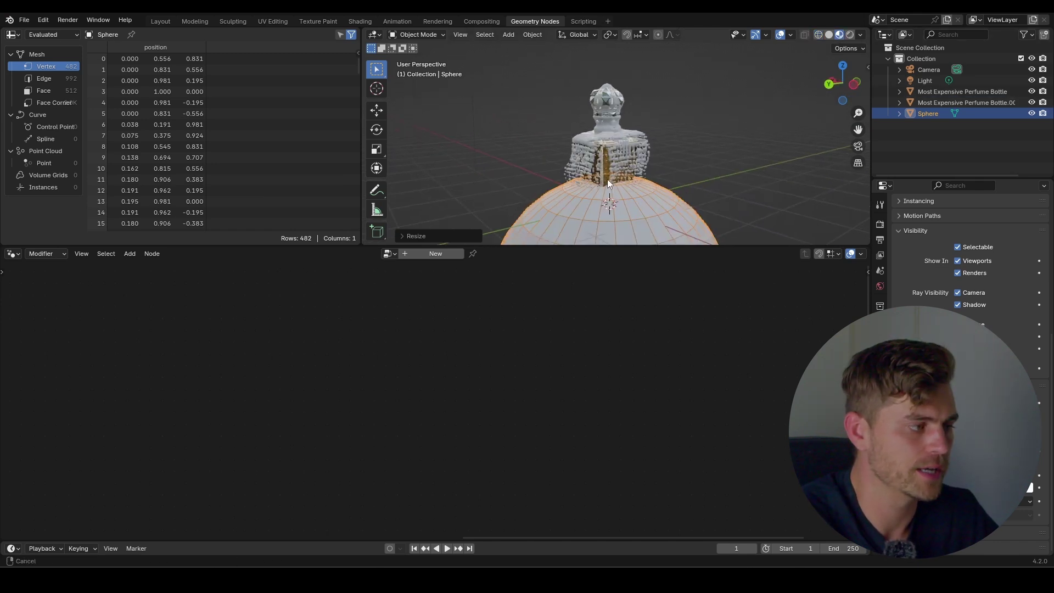
Move the sphere along Z through the bottle to test the peeling over the original gold bottle
{"action": "key", "text": "g"}
{"action": "key", "text": "z"}
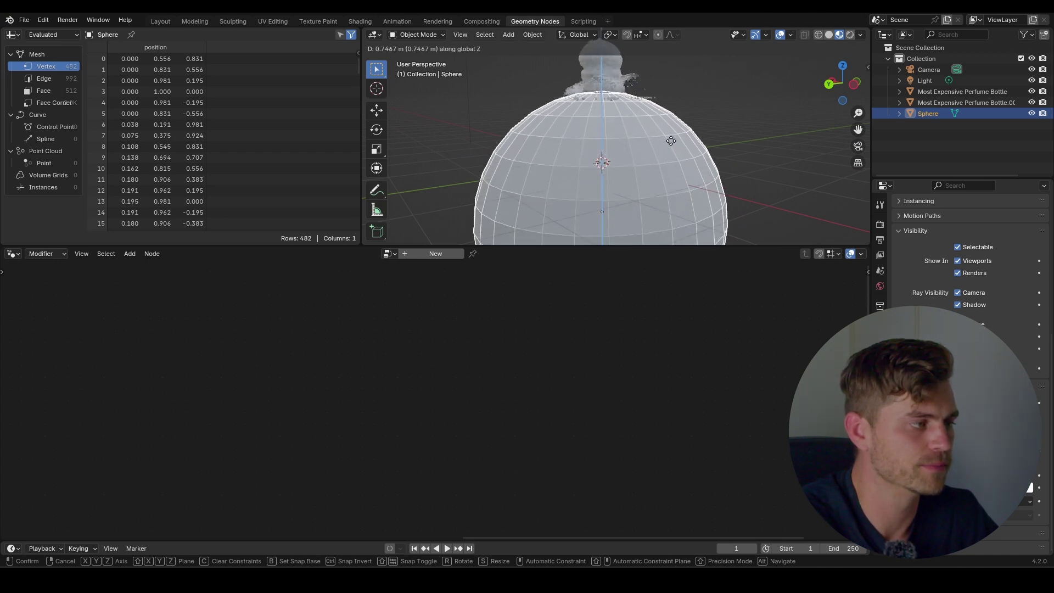
{"action": "left_click", "coordinate": [674, 150]}
{"action": "scroll", "coordinate": [725, 69], "scroll_direction": "up", "scroll_amount": 3}
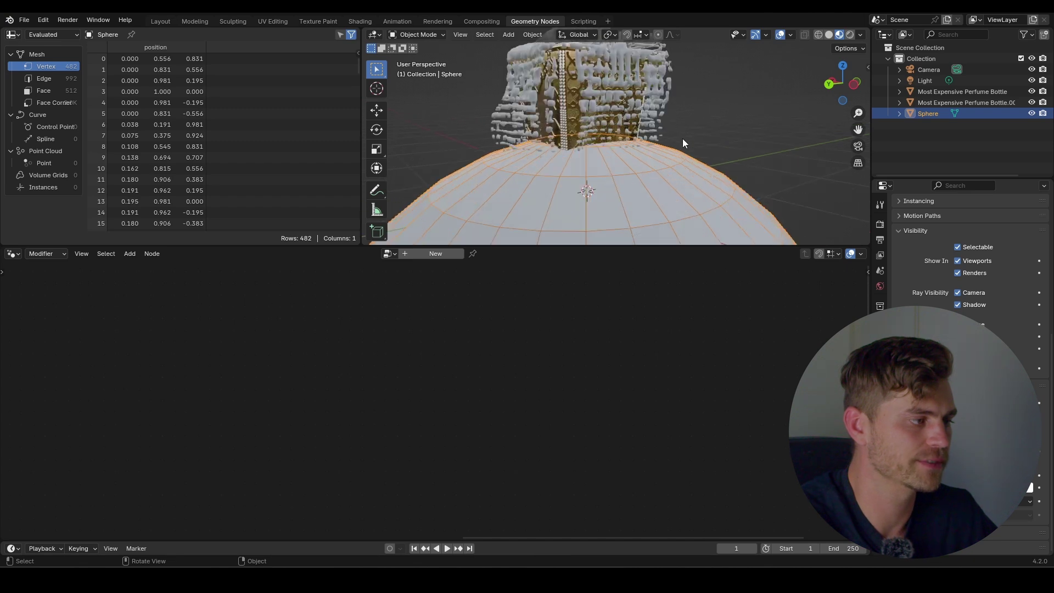
Move the sphere about 1.02 m down along Z, away from the bottle, and inspect the remaining points on its surface
{"action": "scroll", "coordinate": [659, 140], "scroll_direction": "down", "scroll_amount": 5}
{"action": "key", "text": "g"}
{"action": "key", "text": "z"}
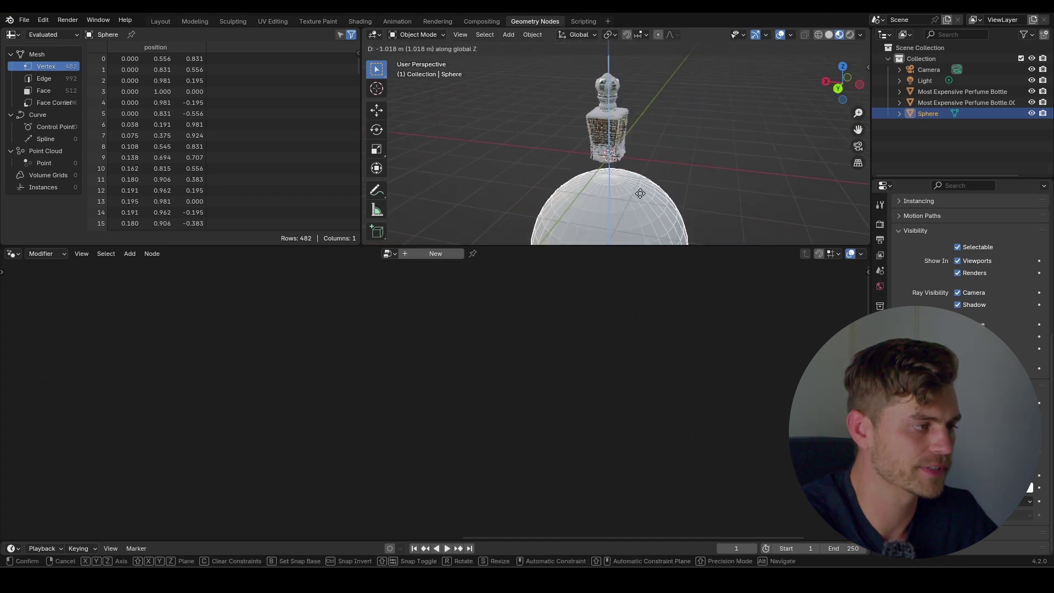
{"action": "left_click", "coordinate": [640, 193]}
{"action": "scroll", "coordinate": [604, 160], "scroll_direction": "up", "scroll_amount": 6}
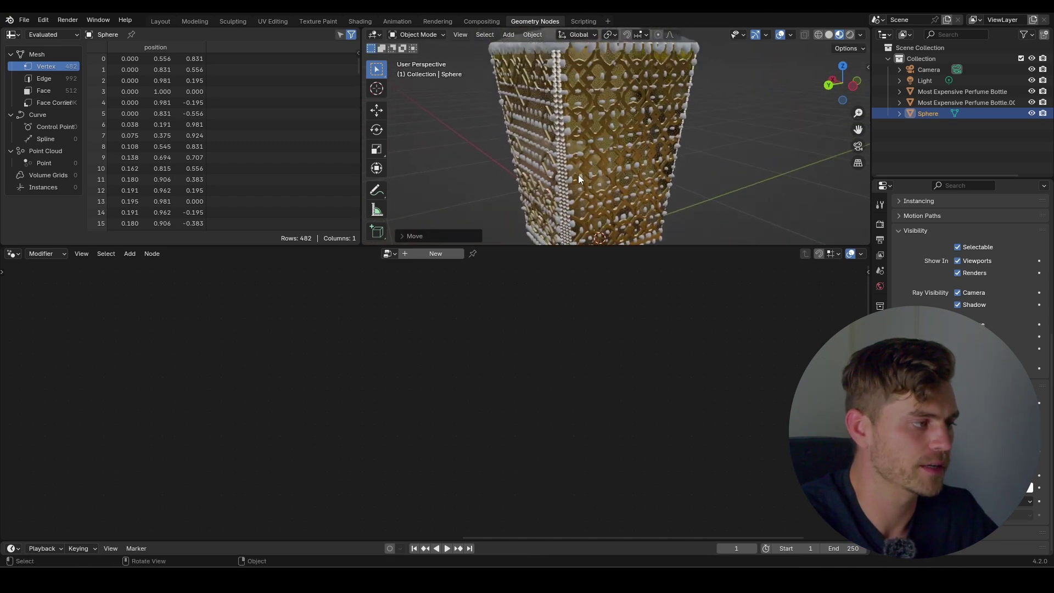
Select the geometry-nodes bottle and shift the Map Range node feeding Scale Elements closer to Geometry Proximity
{"action": "left_click", "coordinate": [621, 133]}
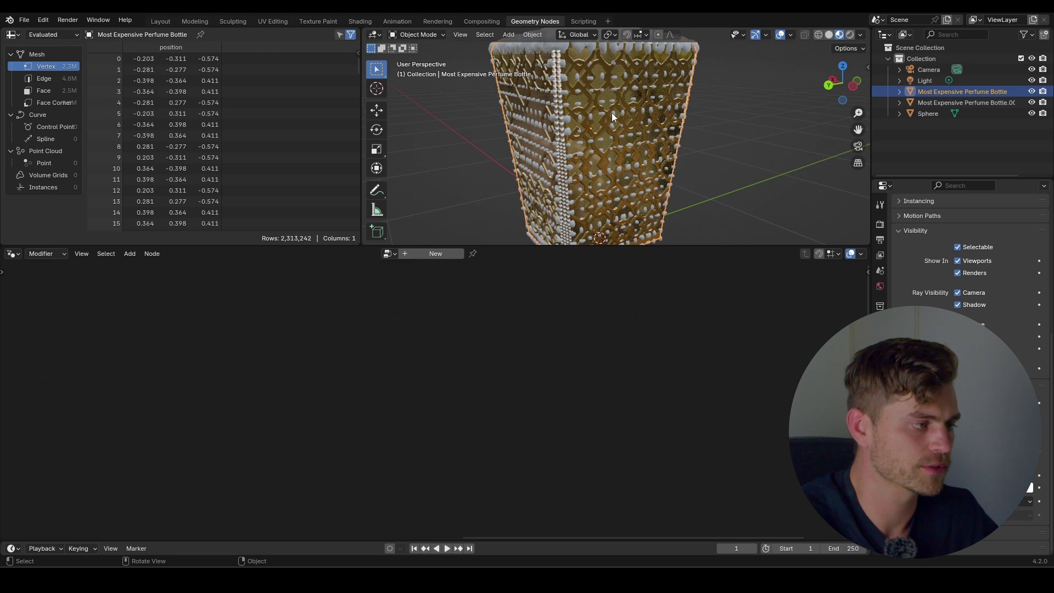
{"action": "left_click", "coordinate": [612, 113]}
{"action": "scroll", "coordinate": [564, 352], "scroll_direction": "down", "scroll_amount": 1}
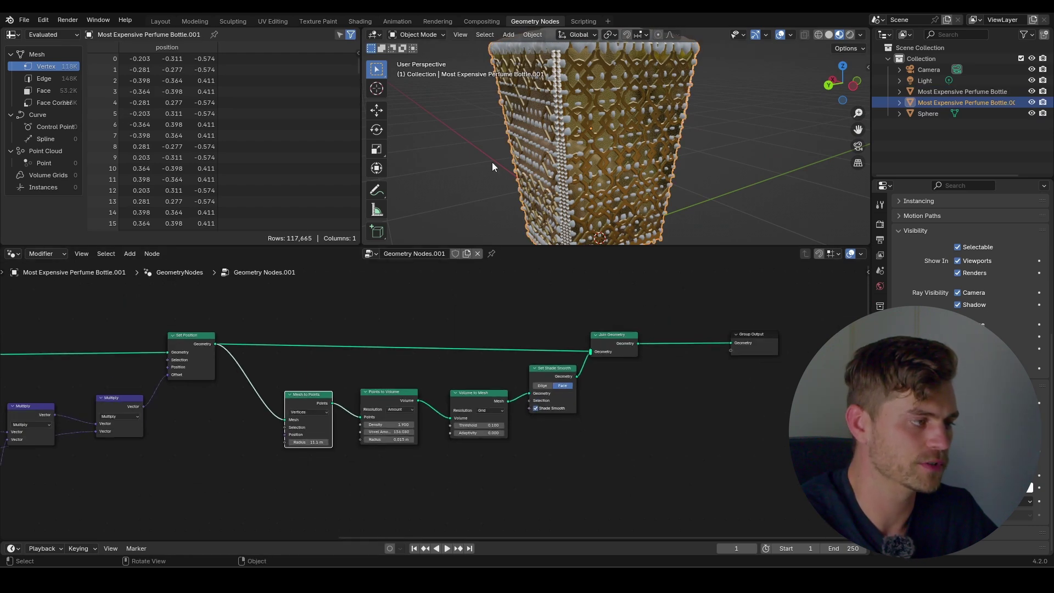
{"action": "scroll", "coordinate": [503, 353], "scroll_direction": "up", "scroll_amount": 4}
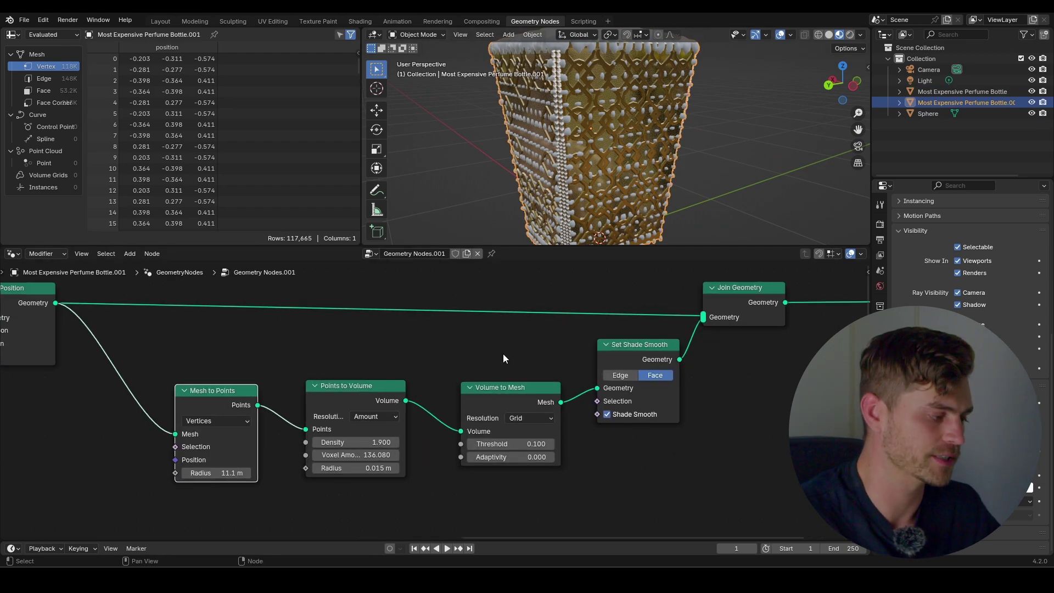
{"action": "scroll", "coordinate": [494, 371], "scroll_direction": "down", "scroll_amount": 6}
{"action": "middle_click_drag", "start_coordinate": [307, 398], "coordinate": [803, 380]}
{"action": "scroll", "coordinate": [477, 377], "scroll_direction": "up", "scroll_amount": 9}
{"action": "middle_click_drag", "start_coordinate": [444, 387], "coordinate": [470, 395]}
{"action": "left_click_drag", "start_coordinate": [420, 374], "coordinate": [384, 373]}
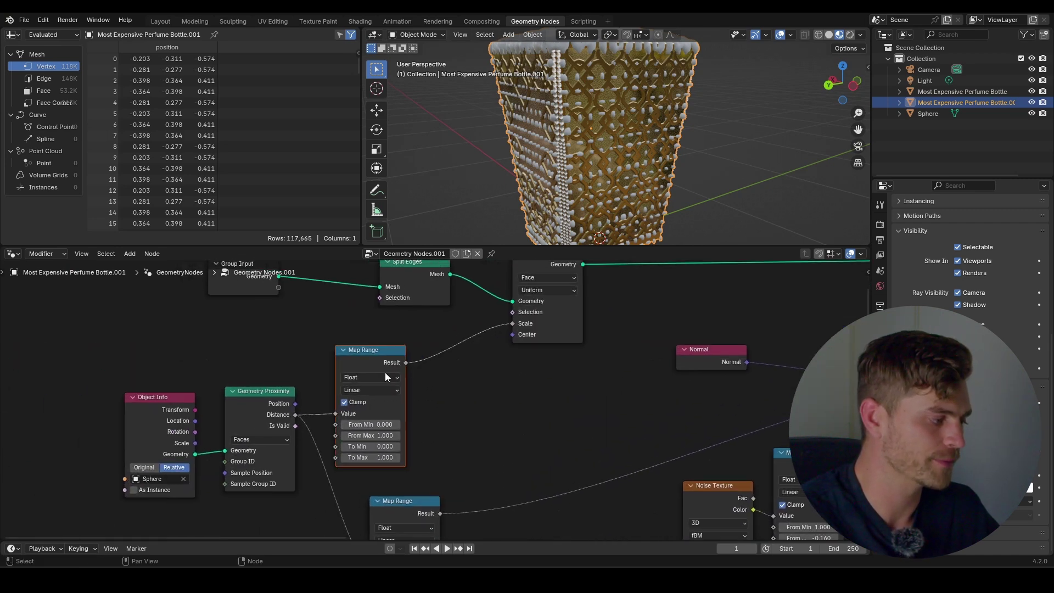
Insert an Add math node between Map Range and the Scale input of Scale Elements
{"action": "scroll", "coordinate": [384, 372], "scroll_direction": "down", "scroll_amount": 2}
{"action": "scroll", "coordinate": [426, 346], "scroll_direction": "up", "scroll_amount": 2}
{"action": "key", "text": "shift+a"}
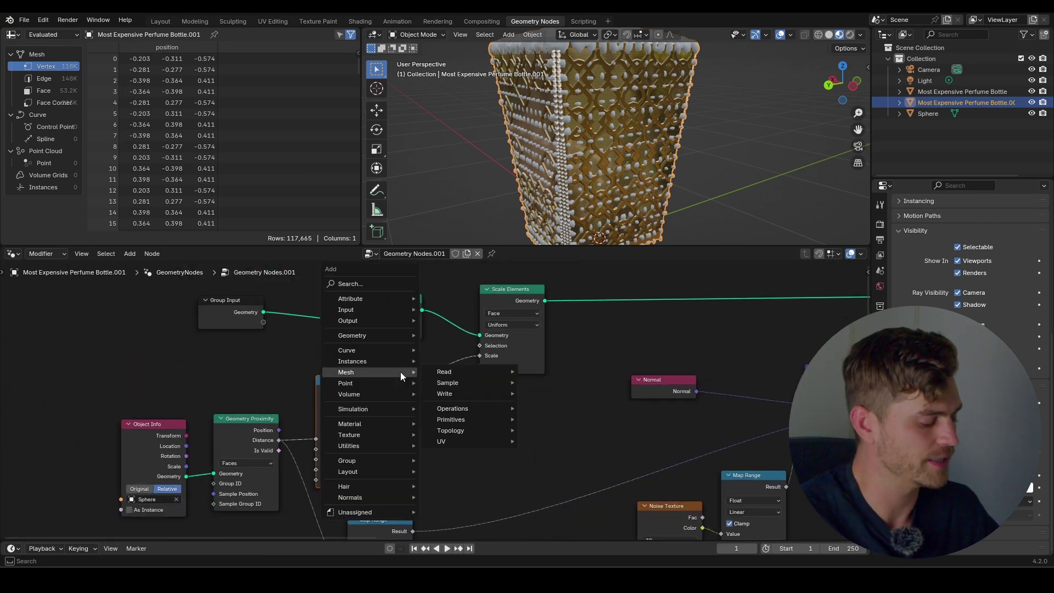
{"action": "type", "text": "add"}
{"action": "key", "text": "Return"}
{"action": "left_click", "coordinate": [433, 378]}
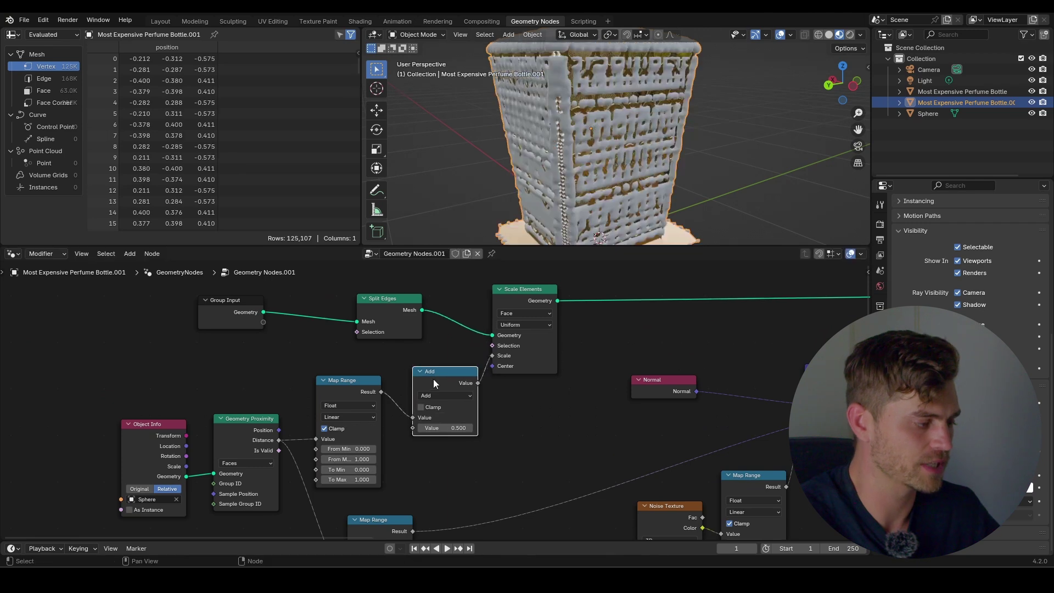
Change the new math node to Multiply, enlarge the timeline and keyframe the node's value at 0.480 on frame 1
{"action": "left_click", "coordinate": [443, 393]}
{"action": "left_click", "coordinate": [455, 445]}
{"action": "mouse_move", "coordinate": [463, 427]}
{"action": "left_mouse_down", "text": "shift"}
{"action": "mouse_move", "coordinate": [402, 427]}
{"action": "mouse_move", "coordinate": [458, 428]}
{"action": "left_mouse_up", "text": "shift"}
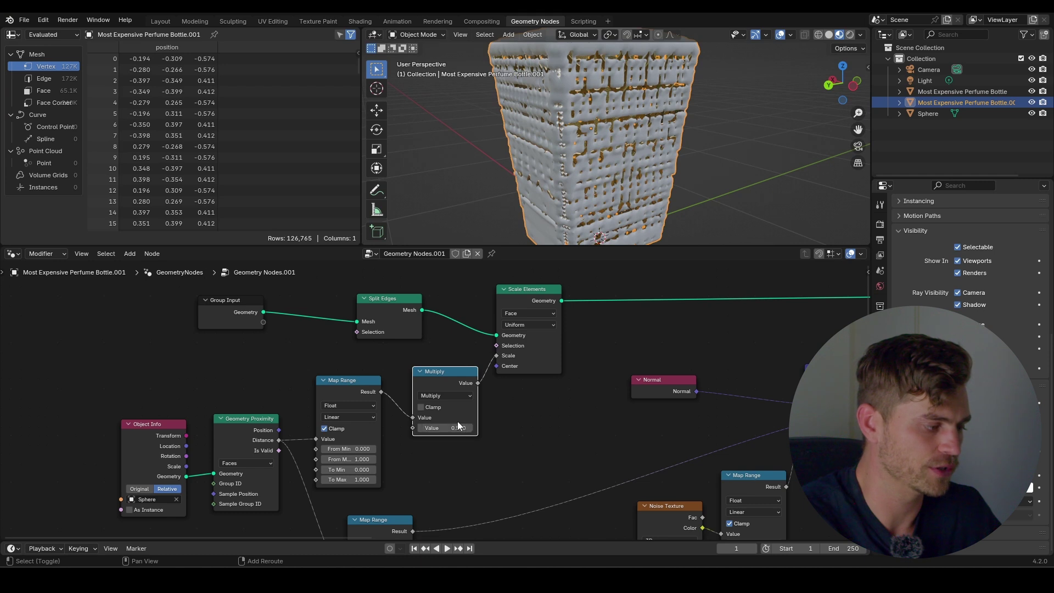
{"action": "left_click_drag", "start_coordinate": [495, 541], "coordinate": [497, 448]}
{"action": "key", "text": "ctrl+z"}
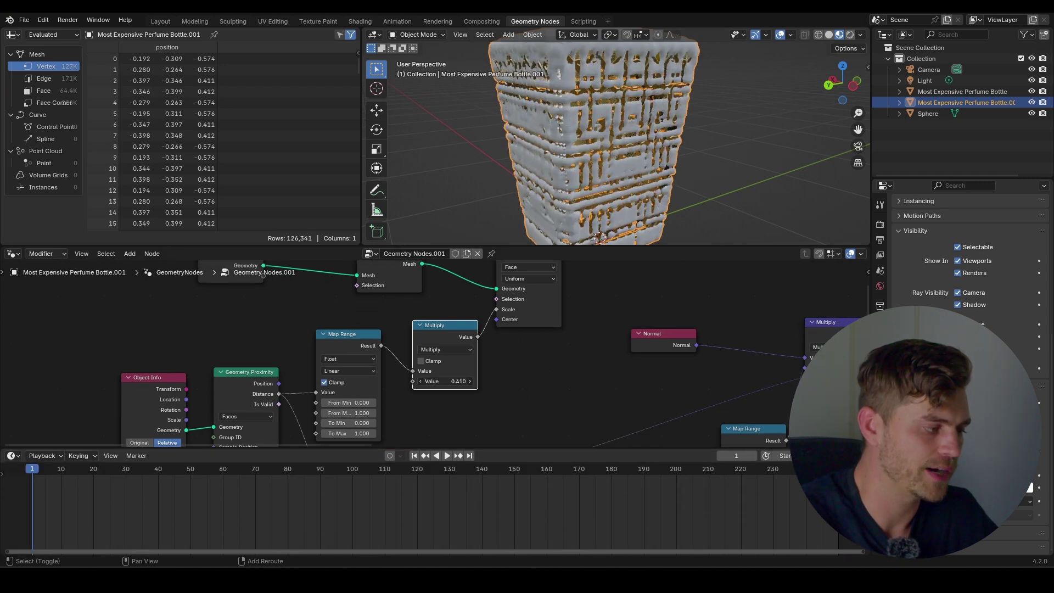
{"action": "left_click_drag", "start_coordinate": [455, 381], "coordinate": [459, 381]}
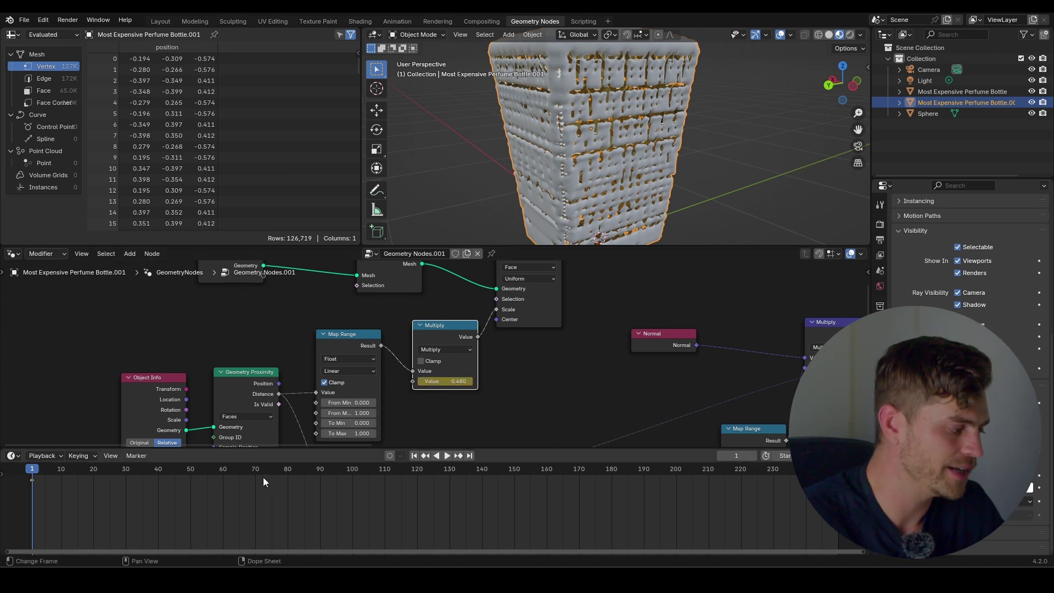
Select the sphere below the bottle and keyframe its transform on frame 1
{"action": "key", "text": "space"}
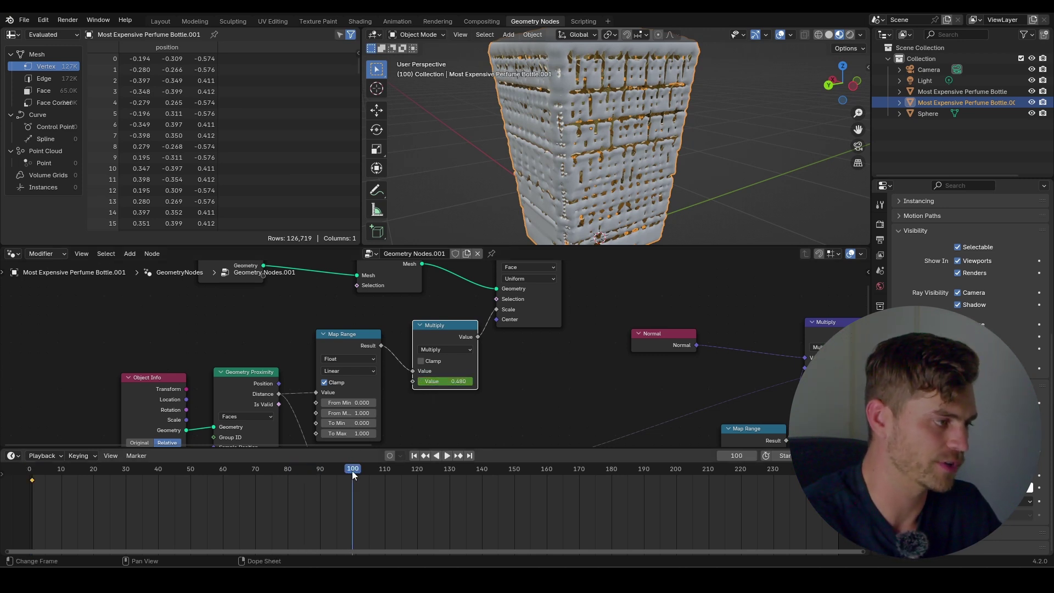
{"action": "scroll", "coordinate": [628, 206], "scroll_direction": "down", "scroll_amount": 4}
{"action": "scroll", "coordinate": [633, 201], "scroll_direction": "down", "scroll_amount": 5}
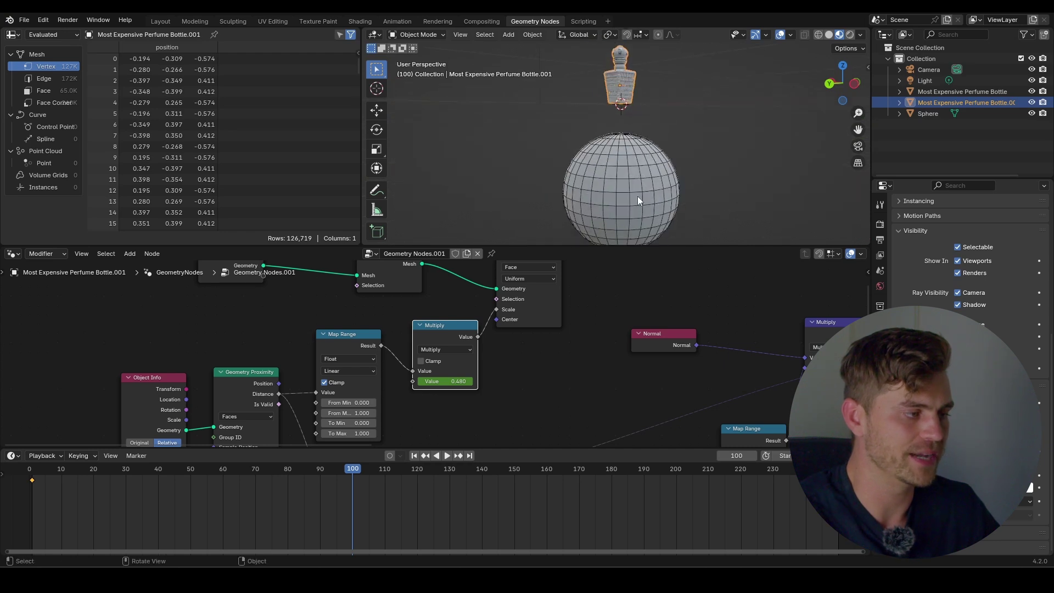
{"action": "middle_click_drag", "start_coordinate": [667, 139], "coordinate": [686, 159]}
{"action": "left_click", "coordinate": [621, 195]}
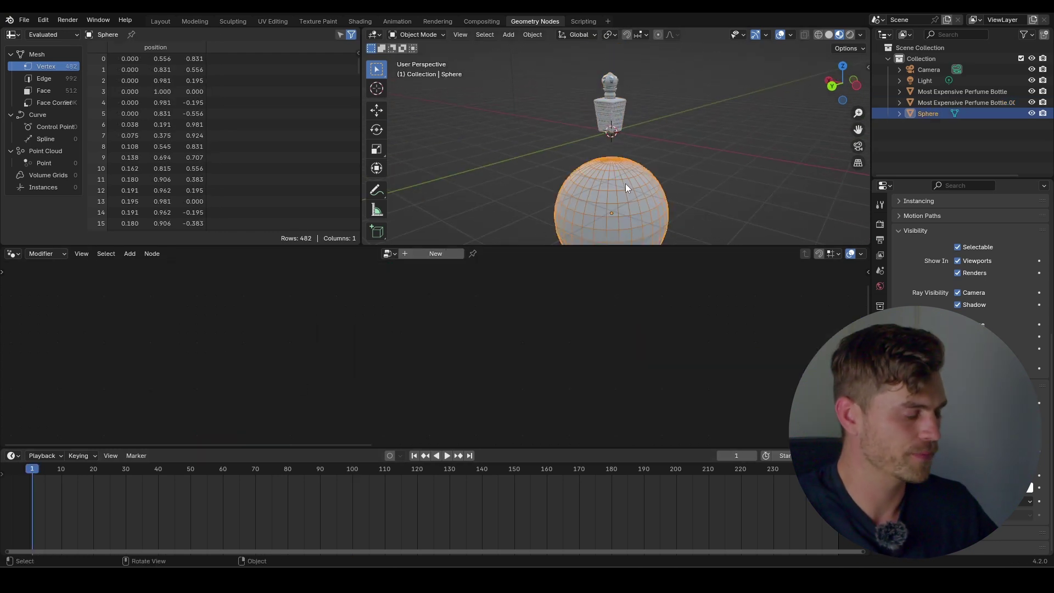
{"action": "key", "text": "i"}
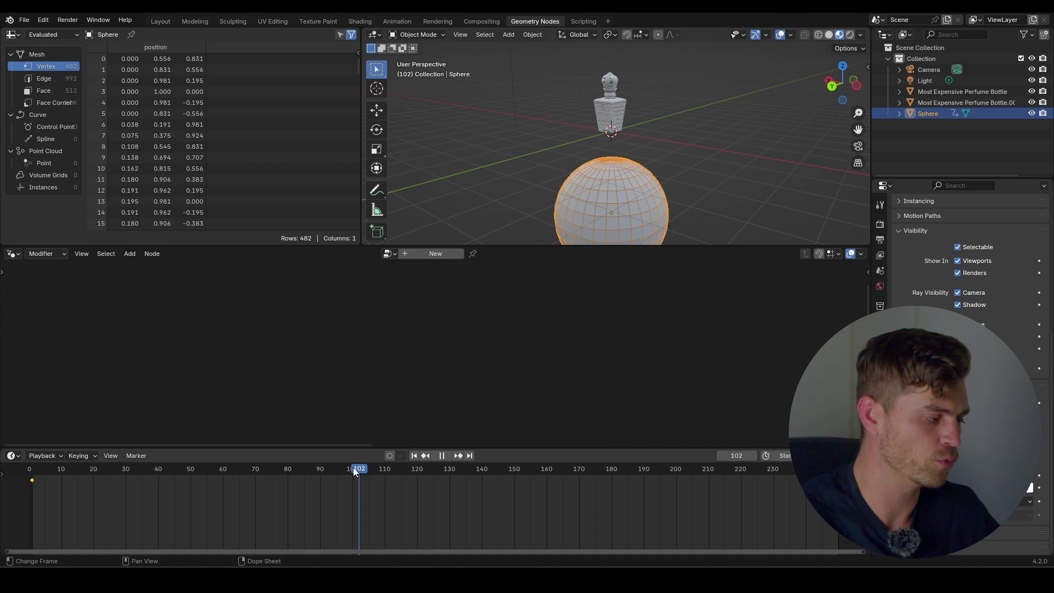
At frame 100, raise the sphere along Z through the bottle, keyframe it and hide it
{"action": "key", "text": "space"}
{"action": "key", "text": "g"}
{"action": "key", "text": "z"}
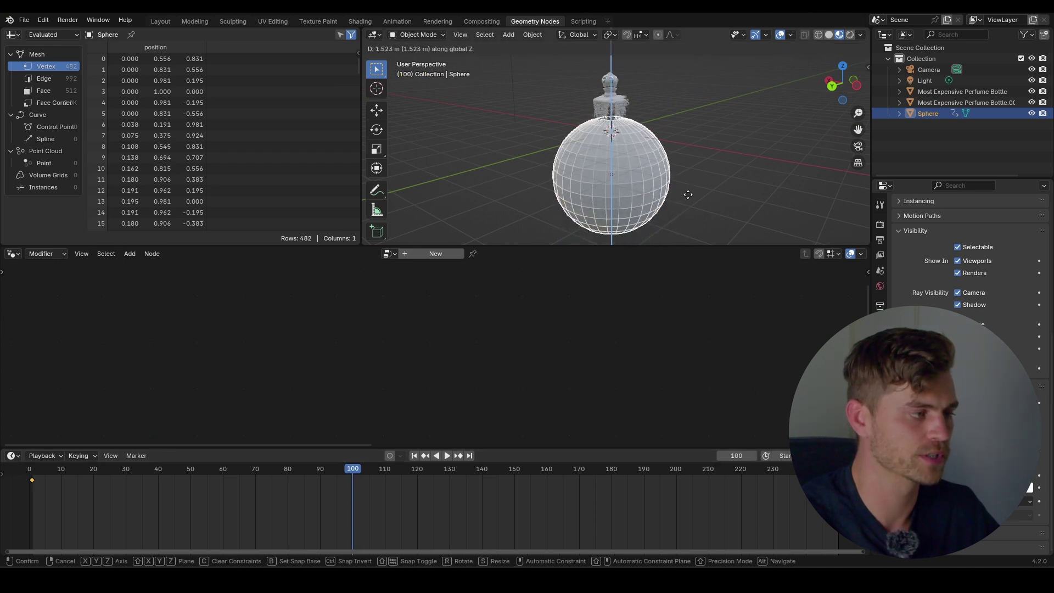
{"action": "left_click", "coordinate": [648, 144]}
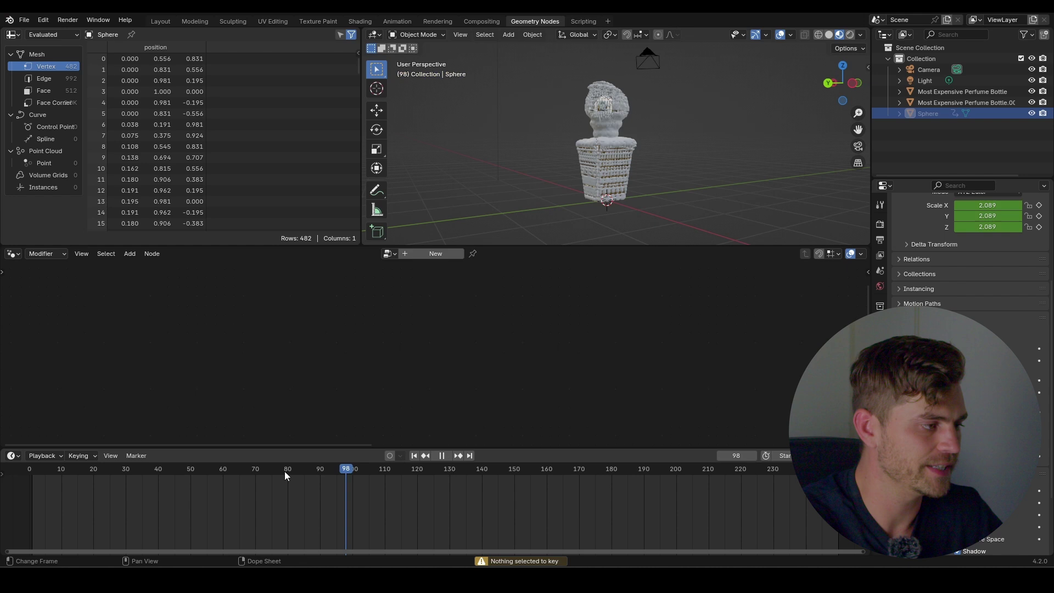
Play the animation from the early frames and inspect how the bottle's shell peels
{"action": "left_click_drag", "start_coordinate": [284, 471], "coordinate": [117, 471]}
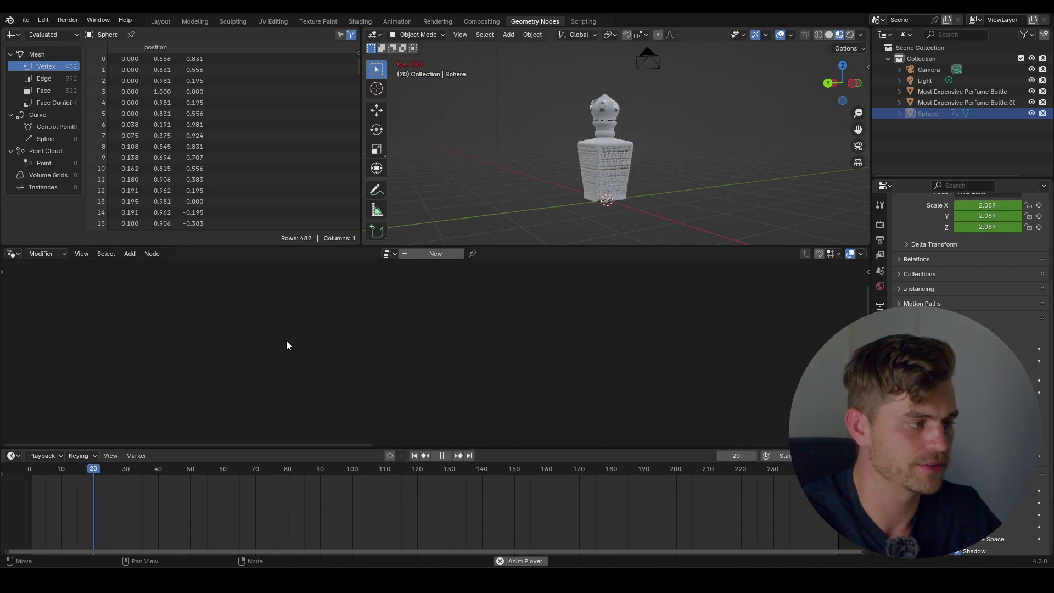
{"action": "scroll", "coordinate": [631, 203], "scroll_direction": "up", "scroll_amount": 6}
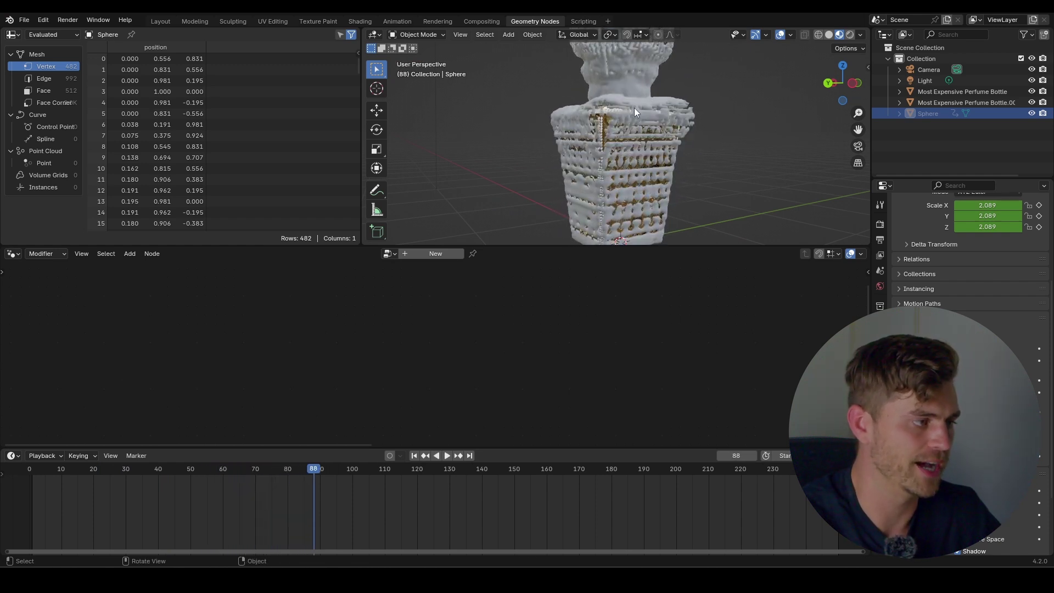
{"action": "key", "text": "space"}
Select the geometry-nodes bottle and keyframe the Multiply value at 0 on frame 99
{"action": "left_click", "coordinate": [657, 175]}
{"action": "scroll", "coordinate": [235, 488], "scroll_direction": "down", "scroll_amount": 4}
{"action": "left_click", "coordinate": [141, 470]}
{"action": "key", "text": "space"}
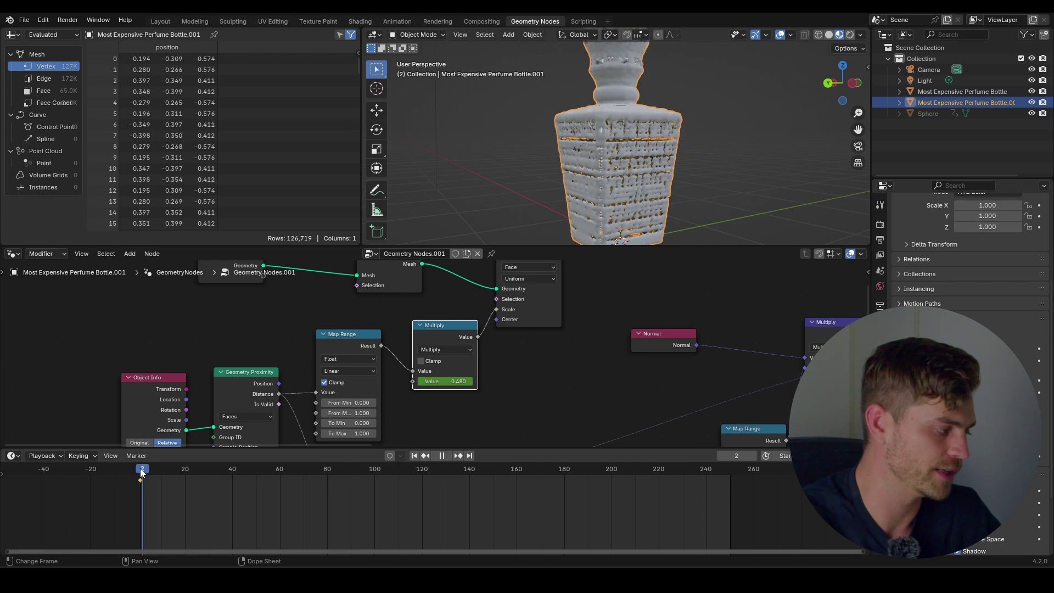
{"action": "left_click_drag", "start_coordinate": [309, 488], "coordinate": [374, 469]}
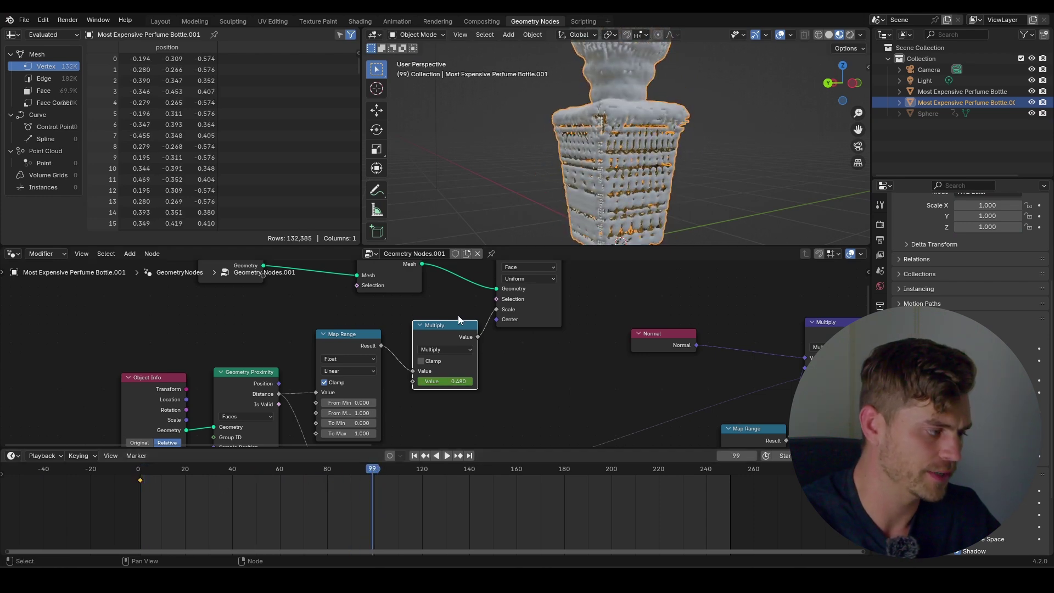
{"action": "left_click", "coordinate": [458, 381]}
{"action": "type", "text": "0"}
{"action": "key", "text": "Return"}
{"action": "middle_click_drag", "start_coordinate": [679, 165], "coordinate": [711, 181]}
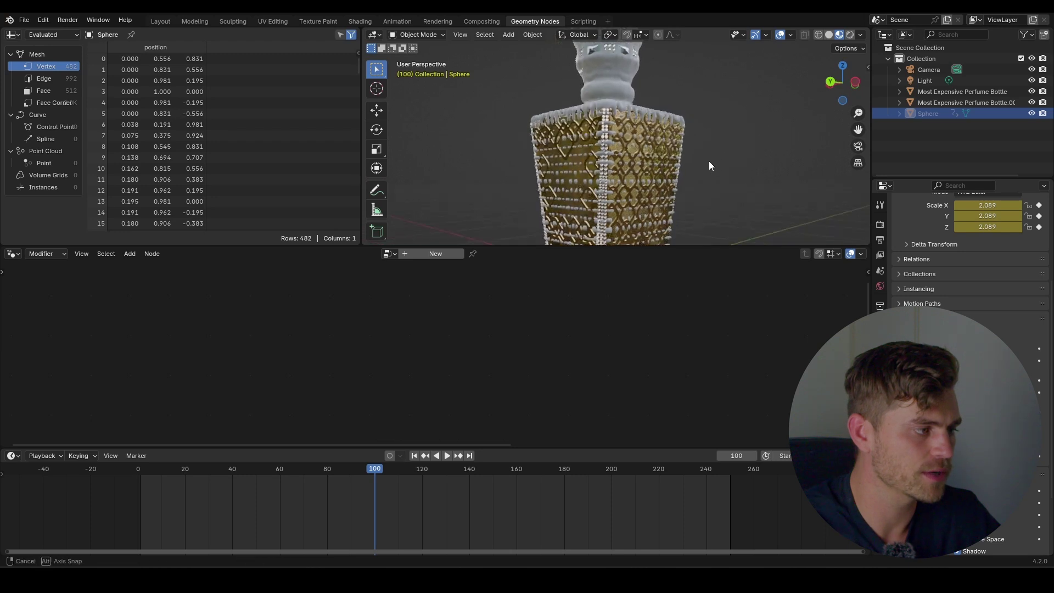
Set the Points to Volume density to 567.160 and keyframe its radius at 0.025 m on frame 1
{"action": "left_click", "coordinate": [609, 108]}
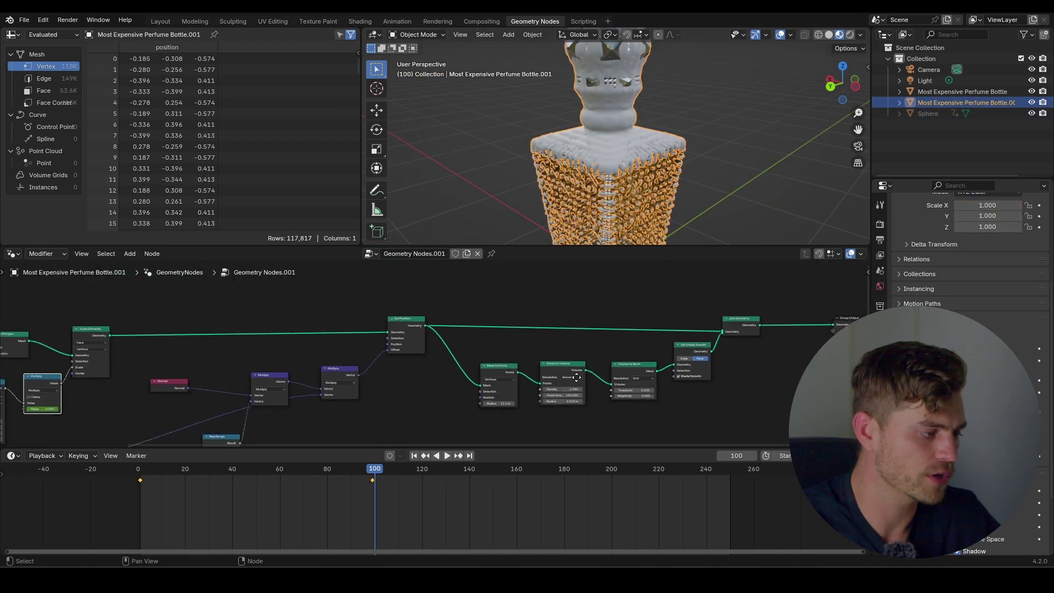
{"action": "scroll", "coordinate": [464, 344], "scroll_direction": "up", "scroll_amount": 4}
{"action": "left_click", "coordinate": [142, 471]}
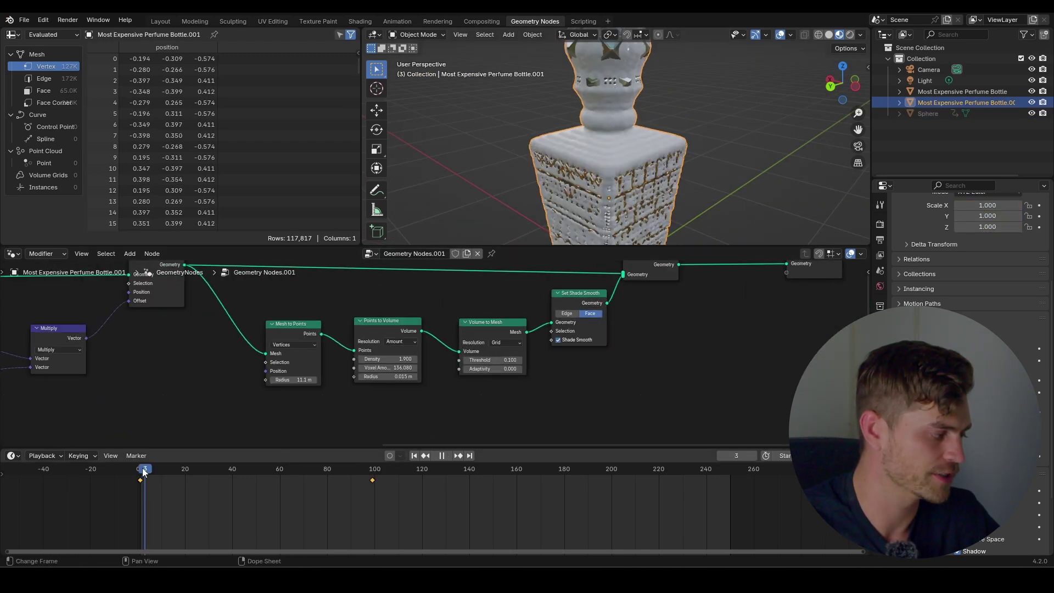
{"action": "scroll", "coordinate": [311, 388], "scroll_direction": "up", "scroll_amount": 2}
{"action": "middle_click_drag", "start_coordinate": [336, 366], "coordinate": [401, 360]}
{"action": "mouse_move", "coordinate": [404, 364]}
{"action": "left_mouse_down"}
{"action": "mouse_move", "coordinate": [434, 364]}
{"action": "mouse_move", "coordinate": [456, 389]}
{"action": "mouse_move", "coordinate": [495, 389]}
{"action": "mouse_move", "coordinate": [417, 389]}
{"action": "mouse_move", "coordinate": [431, 364]}
{"action": "mouse_move", "coordinate": [406, 365]}
{"action": "left_mouse_up"}
{"action": "left_click", "coordinate": [433, 389]}
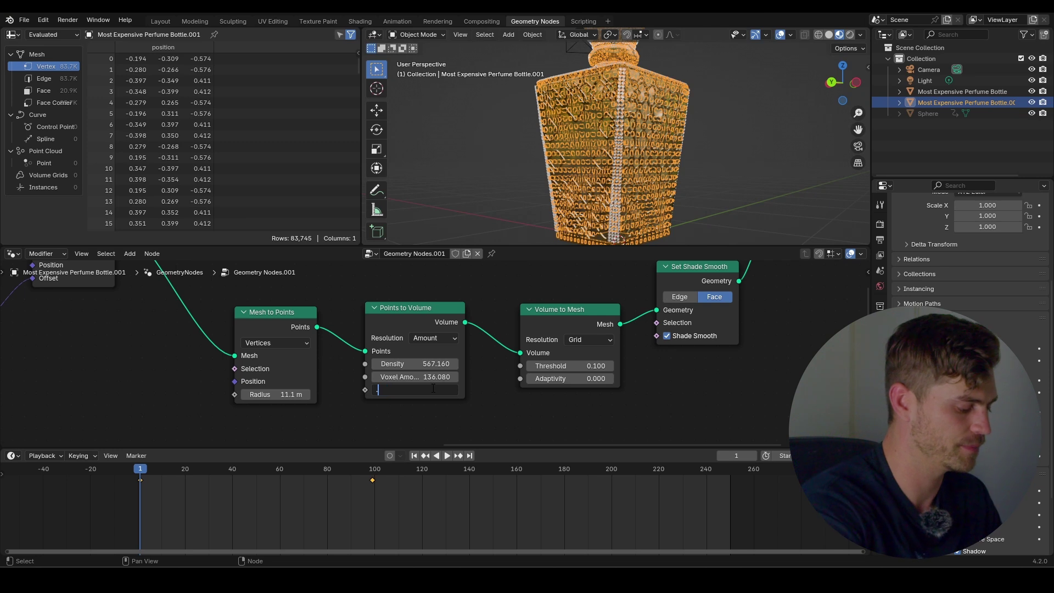
{"action": "key", "text": "Return"}
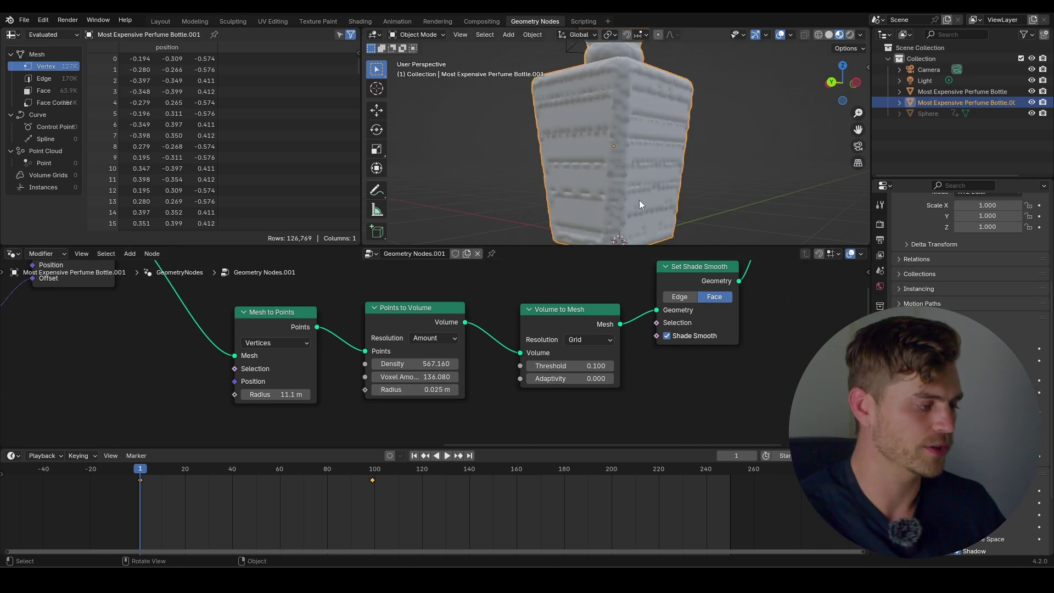
{"action": "scroll", "coordinate": [639, 204], "scroll_direction": "down", "scroll_amount": 4}
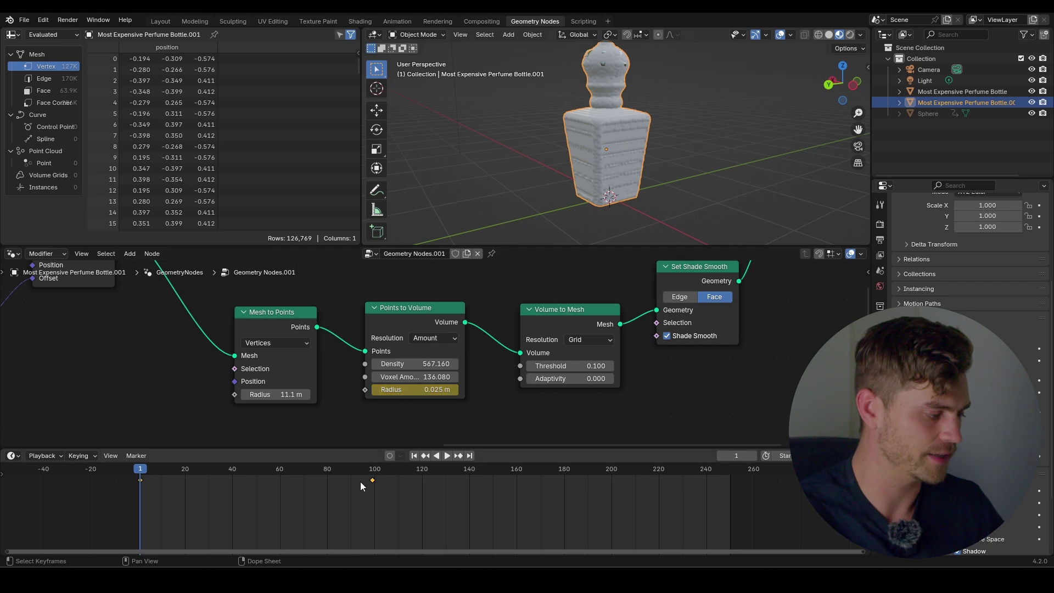
Keyframe the Points to Volume radius at 0 m on frame 99 and inspect the bottle all around
{"action": "left_click", "coordinate": [375, 470]}
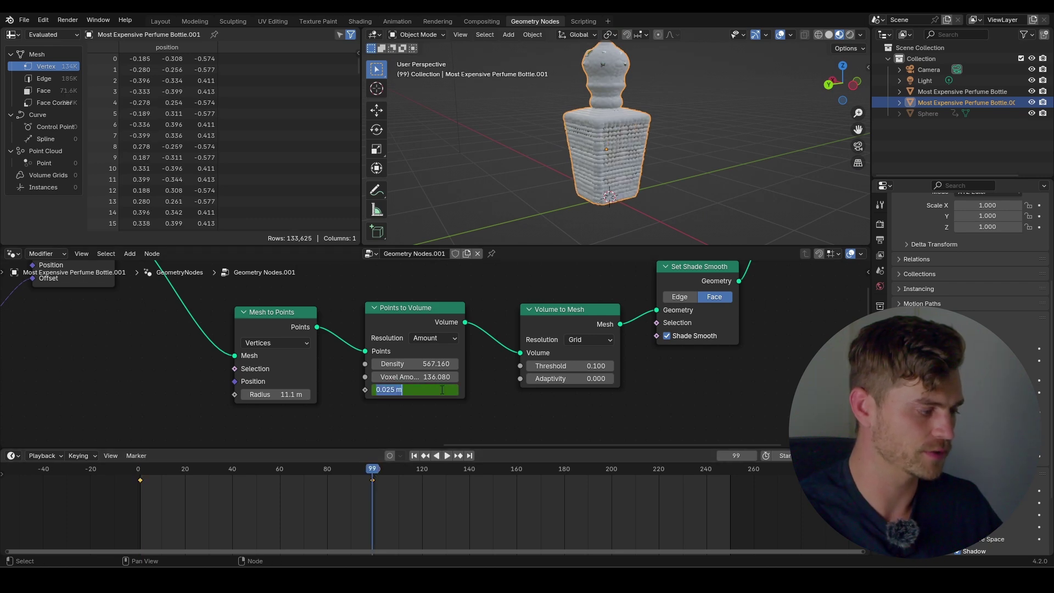
{"action": "key", "text": "Return"}
{"action": "scroll", "coordinate": [627, 196], "scroll_direction": "up", "scroll_amount": 5}
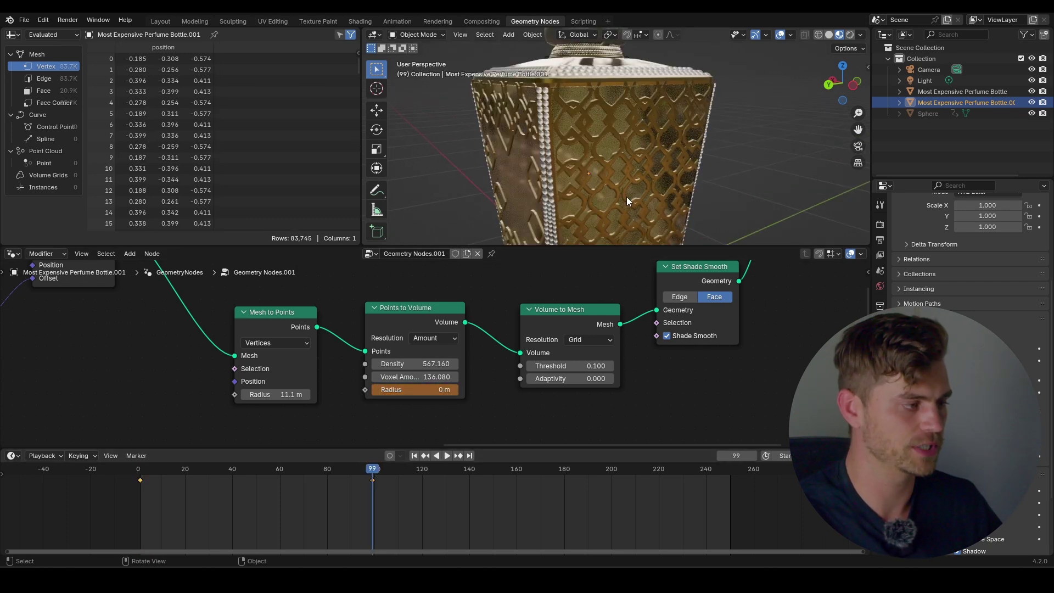
{"action": "middle_click_drag", "start_coordinate": [627, 196], "coordinate": [519, 193]}
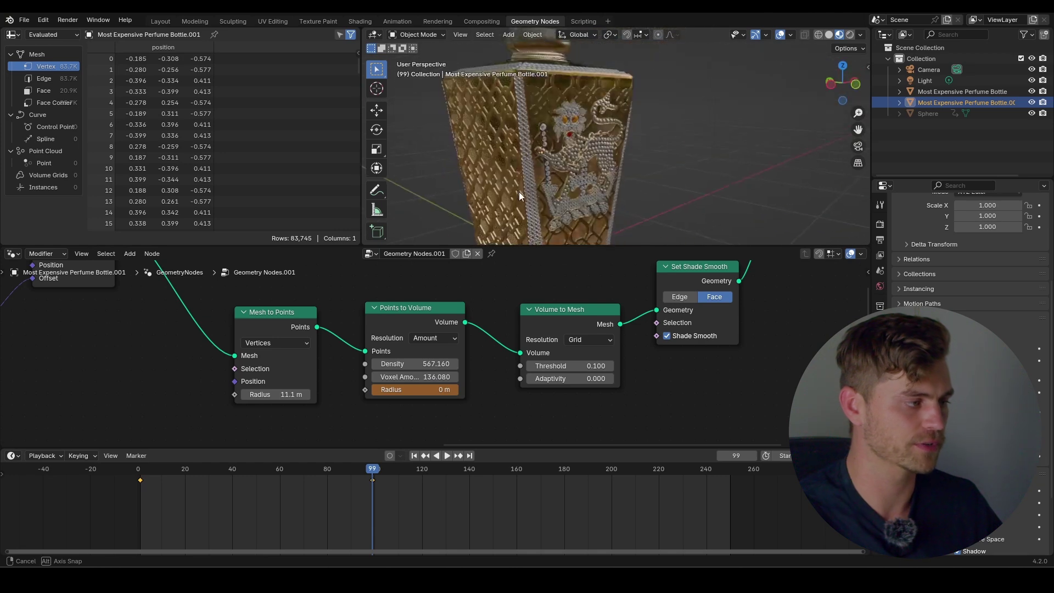
{"action": "scroll", "coordinate": [671, 206], "scroll_direction": "down", "scroll_amount": 6}
{"action": "middle_click_drag", "start_coordinate": [671, 206], "coordinate": [598, 199]}
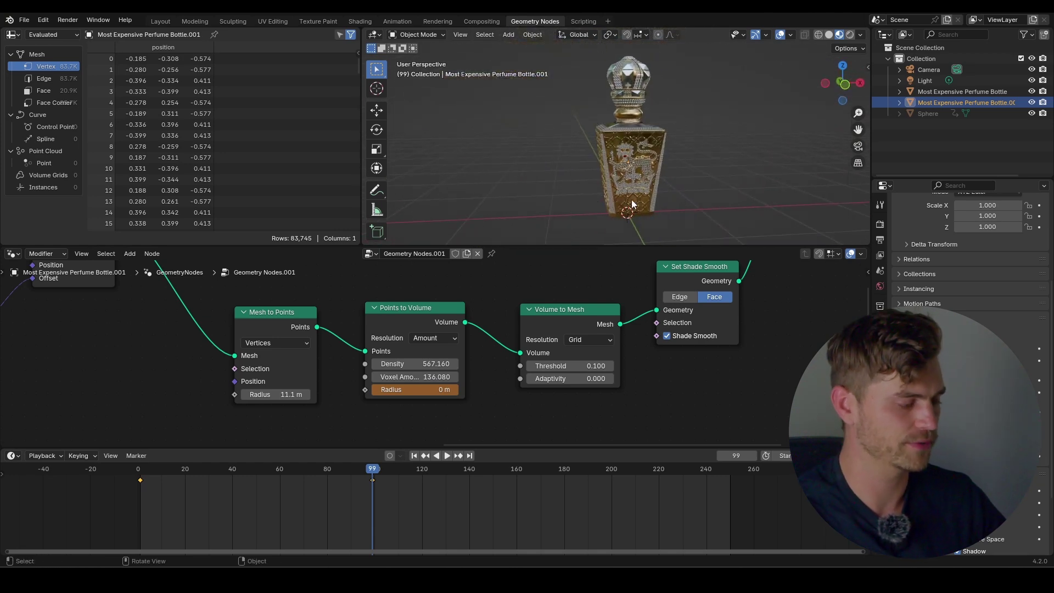
{"action": "key", "text": "o"}
Move the radius end keyframe to about frame 142 and play the animation to check the peeling
{"action": "scroll", "coordinate": [647, 179], "scroll_direction": "up", "scroll_amount": 1}
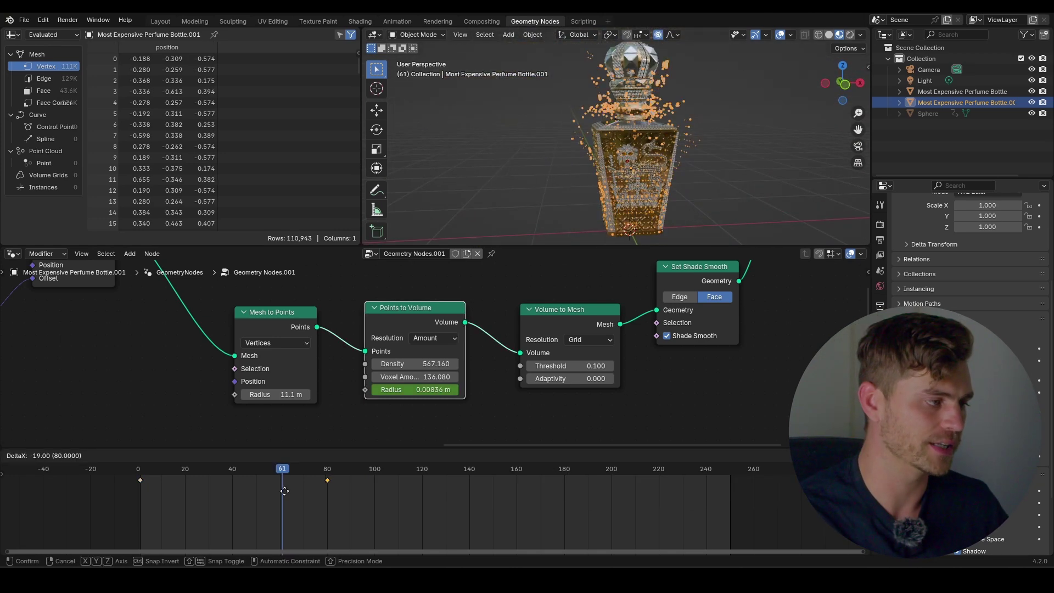
{"action": "left_click_drag", "start_coordinate": [281, 490], "coordinate": [435, 489]}
{"action": "middle_click_drag", "start_coordinate": [690, 162], "coordinate": [722, 185]}
{"action": "key", "text": "space"}
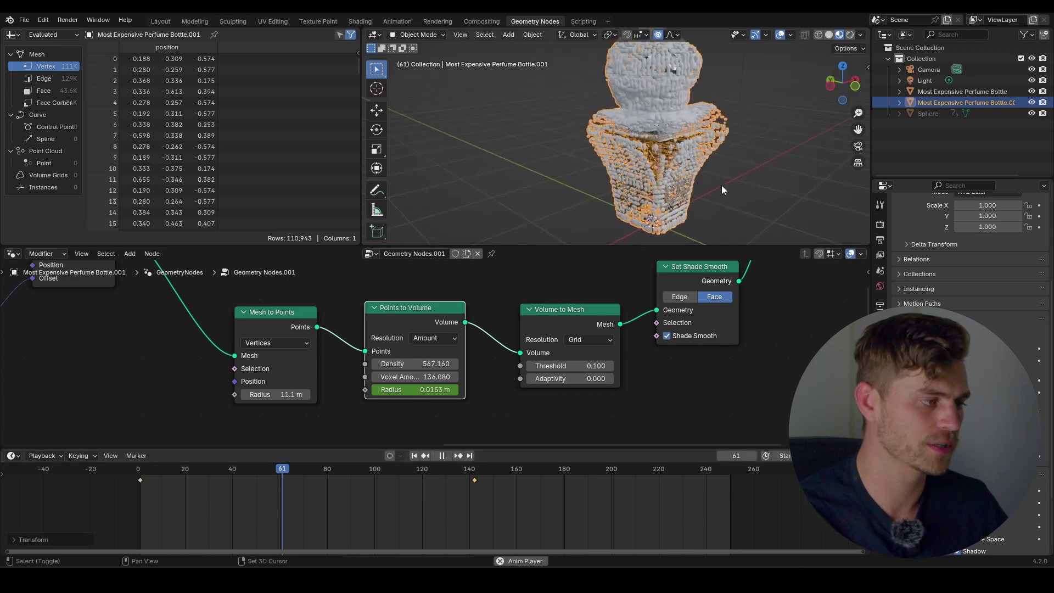
{"action": "key", "text": "space"}
{"action": "scroll", "coordinate": [724, 181], "scroll_direction": "up", "scroll_amount": 2}
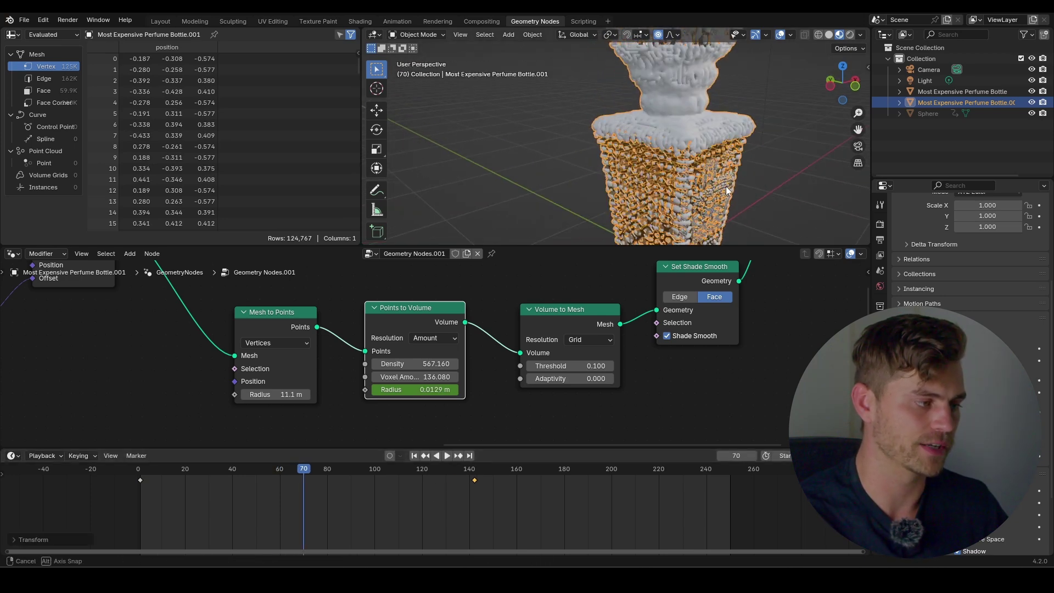
{"action": "key", "text": "space"}
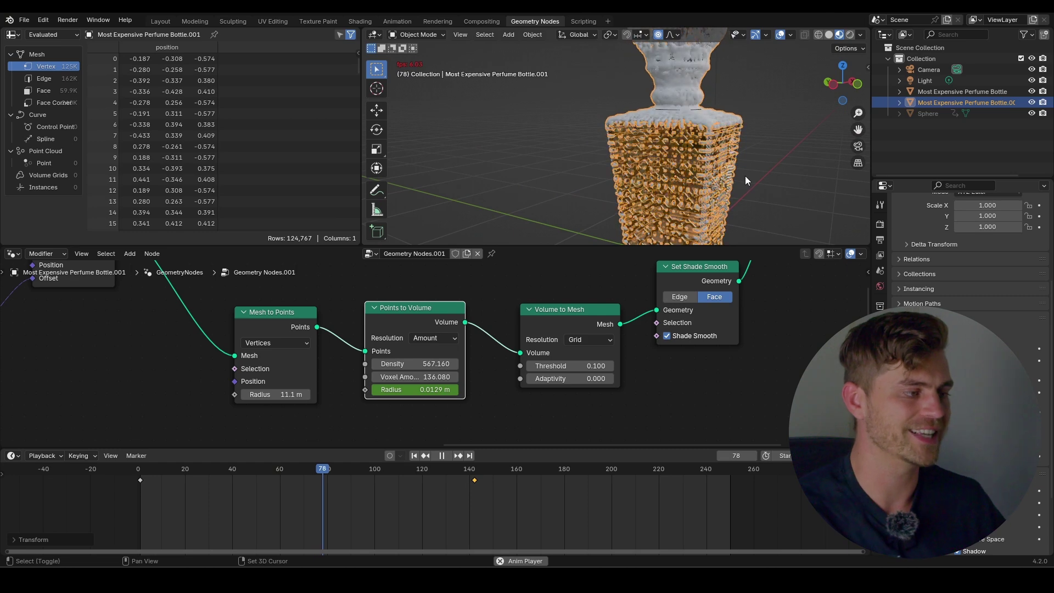
{"action": "key", "text": "space"}
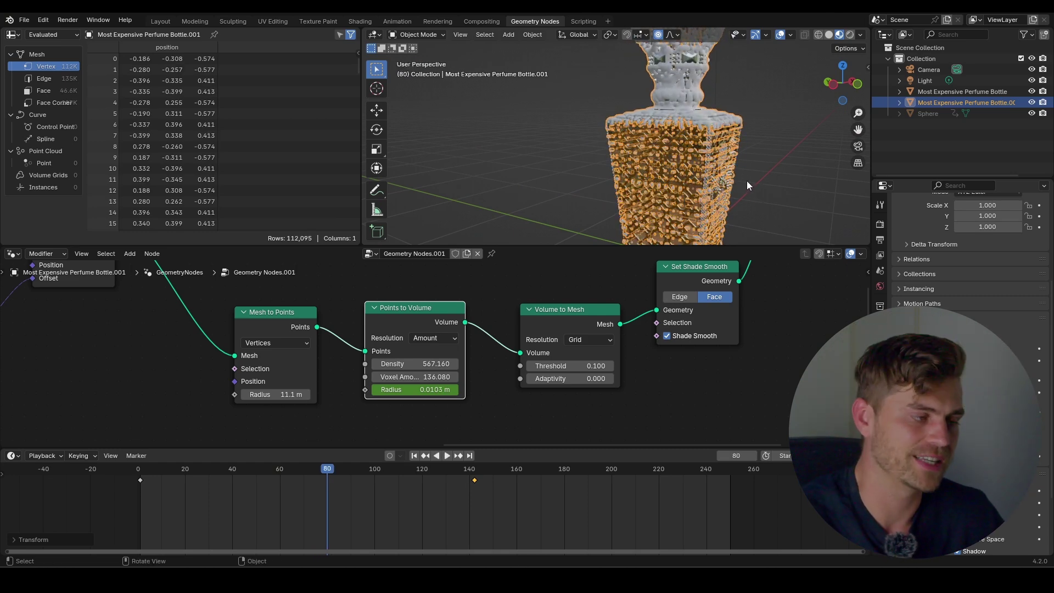
{"action": "scroll", "coordinate": [714, 181], "scroll_direction": "down", "scroll_amount": 2}
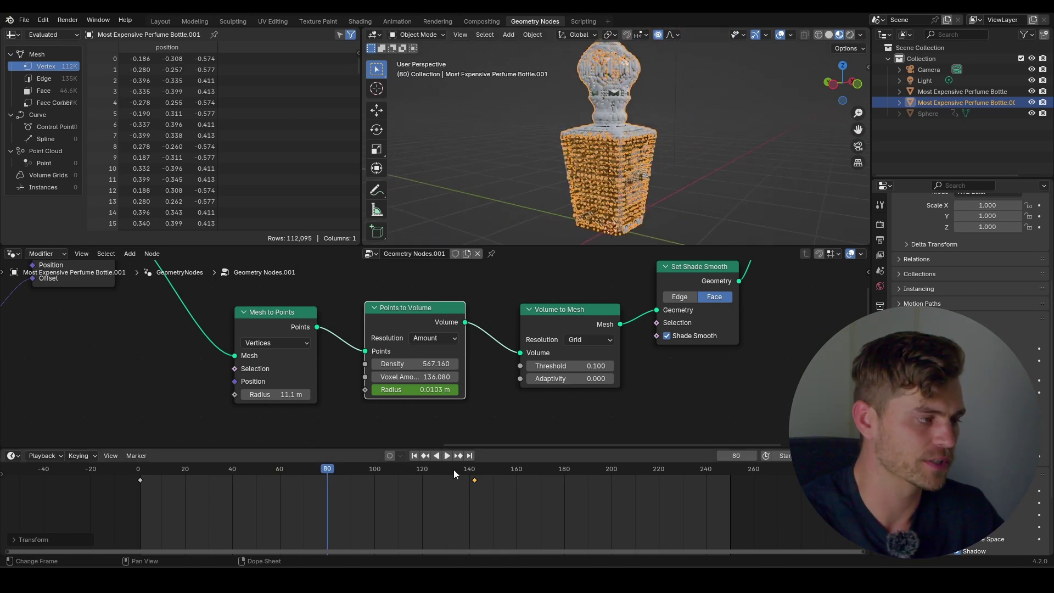
Shift the radius end keyframe earlier to about frame 53 and scrub to frame 41
{"action": "left_click_drag", "start_coordinate": [454, 470], "coordinate": [471, 471]}
{"action": "key", "text": "g"}
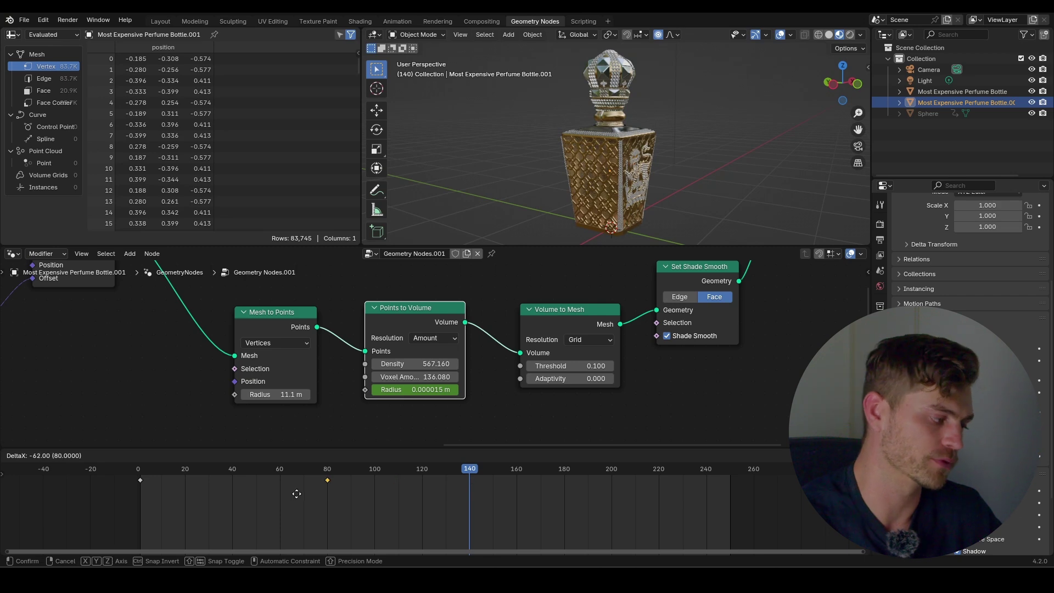
{"action": "left_click", "coordinate": [278, 492]}
{"action": "left_click_drag", "start_coordinate": [165, 470], "coordinate": [236, 471]}
Play frames 41 to 51 and examine the flying particles around the bottle's neck up close
{"action": "scroll", "coordinate": [641, 178], "scroll_direction": "up", "scroll_amount": 6}
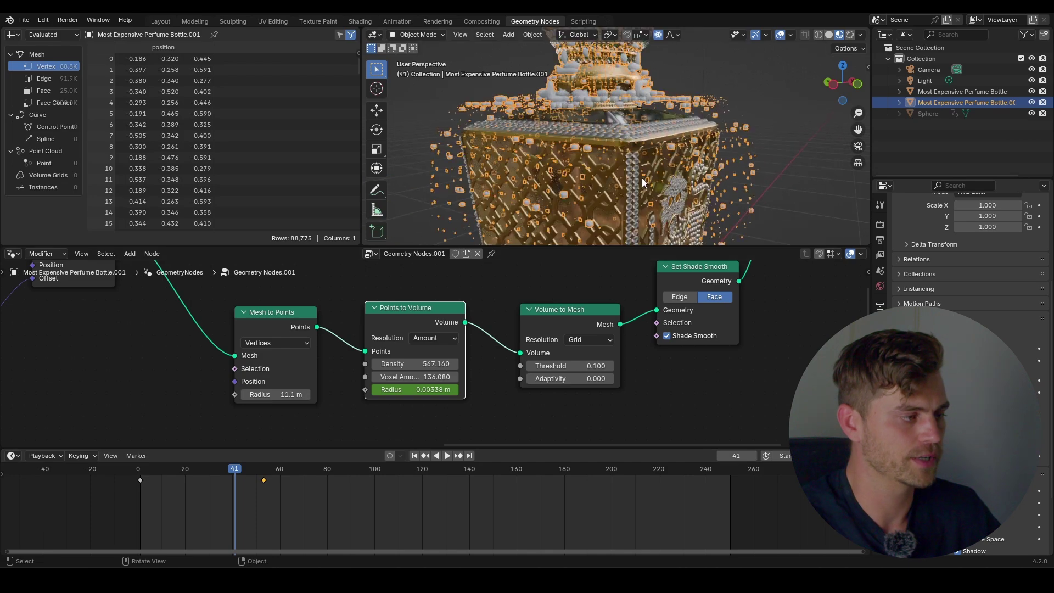
{"action": "middle_click_drag", "start_coordinate": [641, 178], "coordinate": [686, 223]}
{"action": "key", "text": "shift+space"}
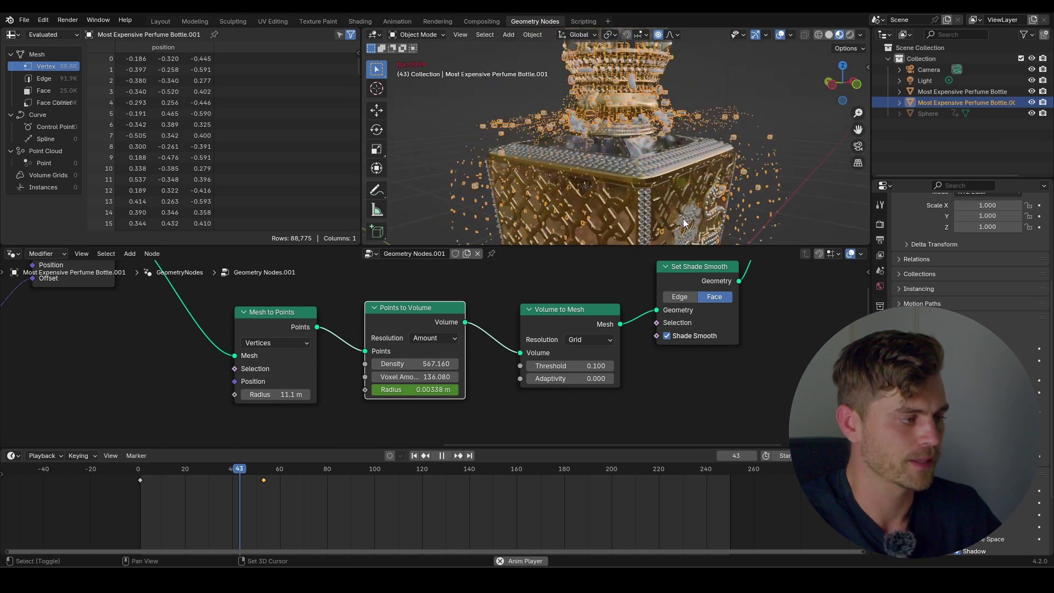
{"action": "key", "text": "shift+space"}
{"action": "scroll", "coordinate": [598, 226], "scroll_direction": "up", "scroll_amount": 8}
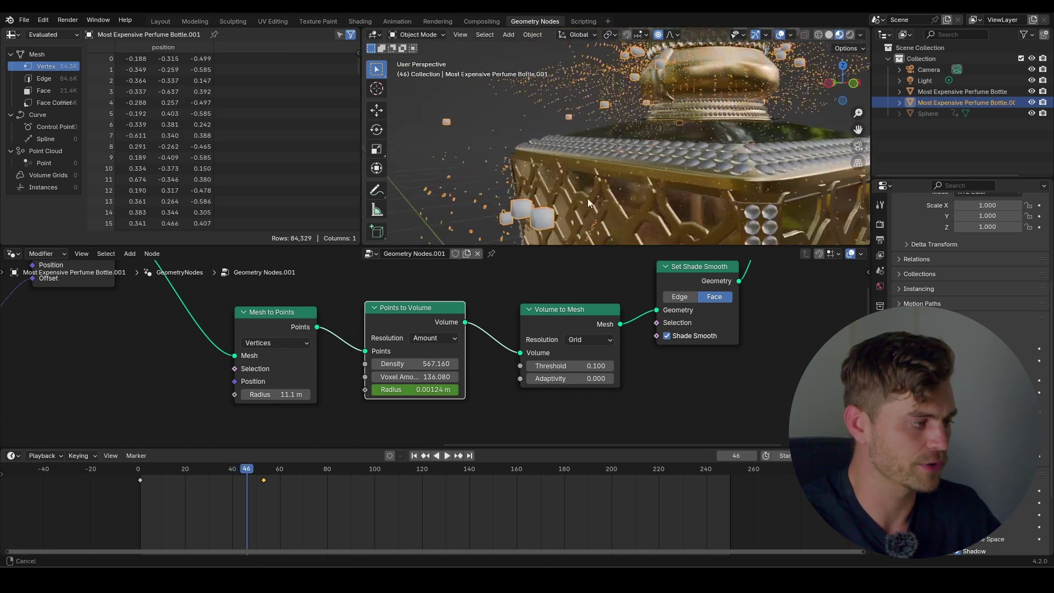
{"action": "middle_click_drag", "start_coordinate": [625, 188], "coordinate": [657, 139]}
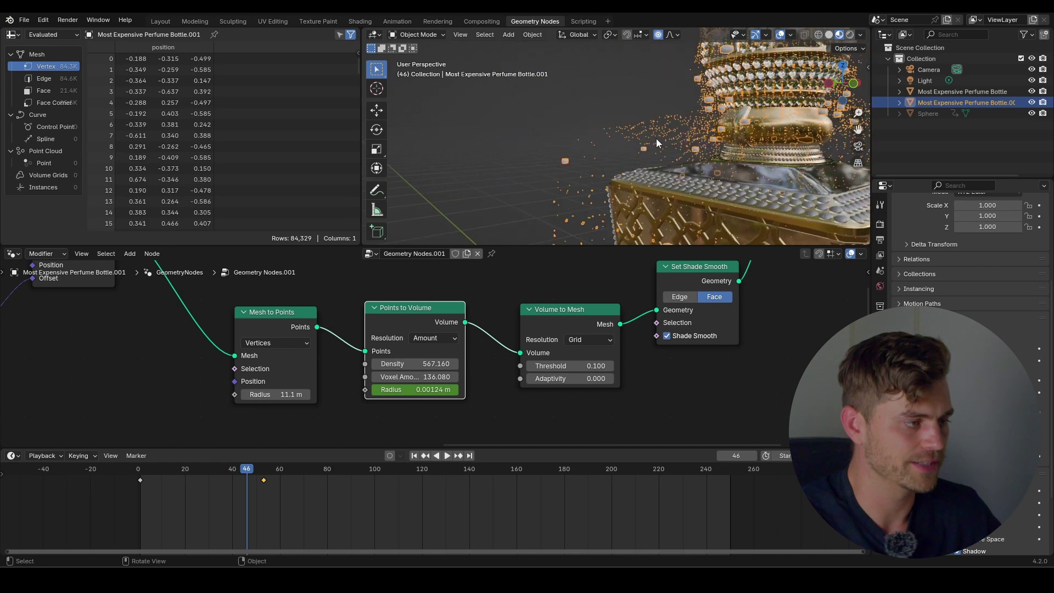
{"action": "key", "text": "space"}
{"action": "scroll", "coordinate": [679, 135], "scroll_direction": "down", "scroll_amount": 5}
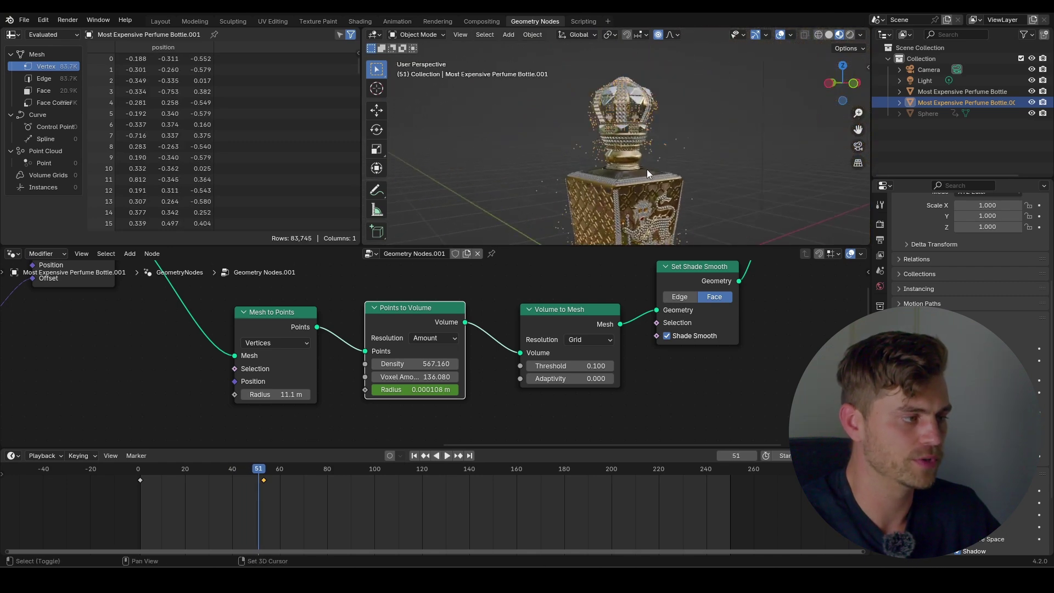
Keyframe the Multiply node's value at 0.645 on frame 54 and move its end keyframe to frame 59
{"action": "scroll", "coordinate": [659, 187], "scroll_direction": "up", "scroll_amount": 5}
{"action": "key", "text": "space"}
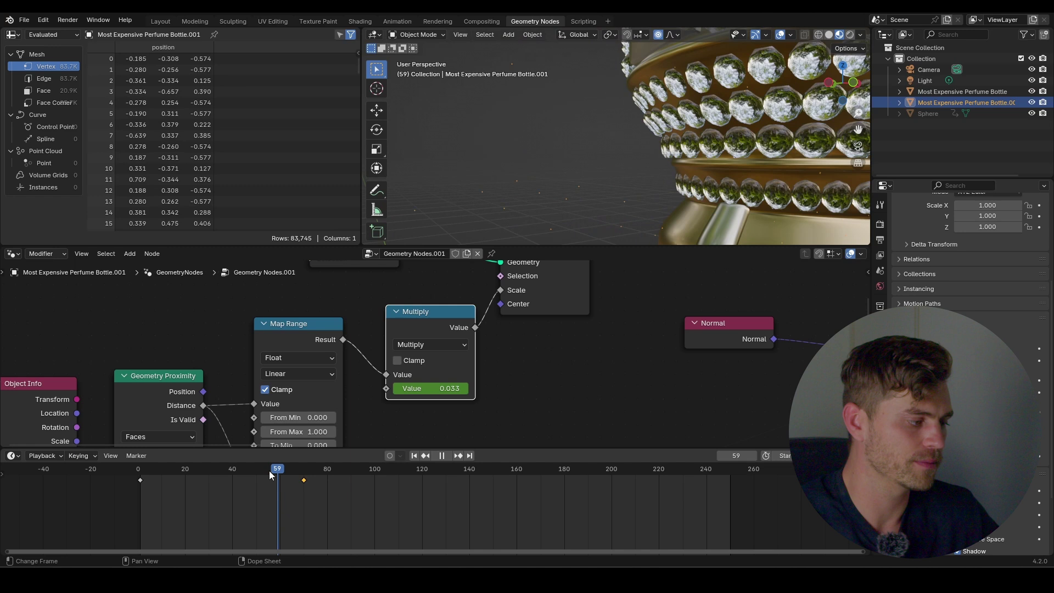
{"action": "key", "text": "Escape"}
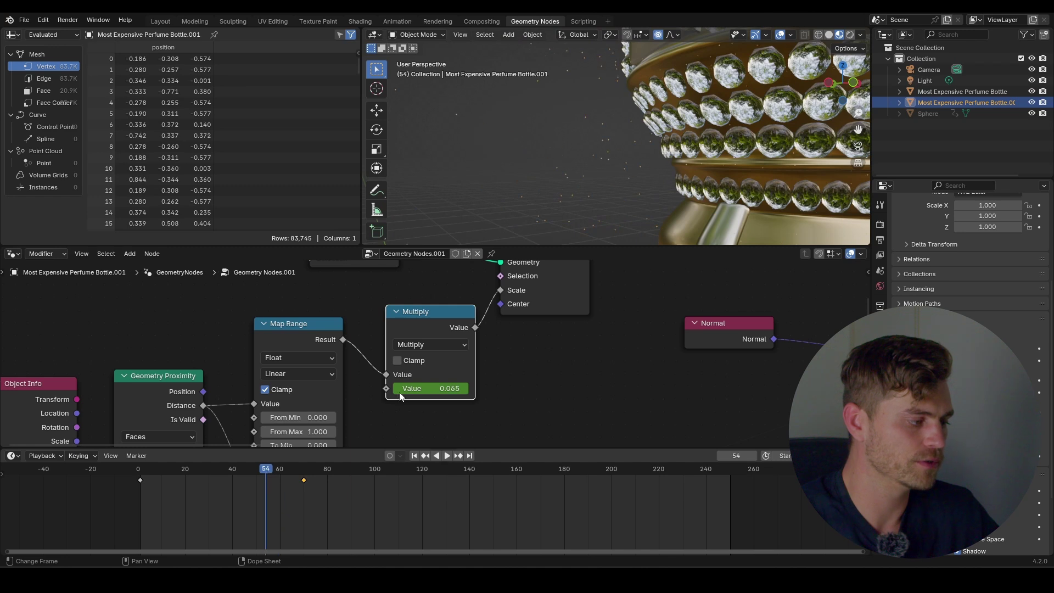
{"action": "left_click_drag", "start_coordinate": [423, 388], "coordinate": [437, 388]}
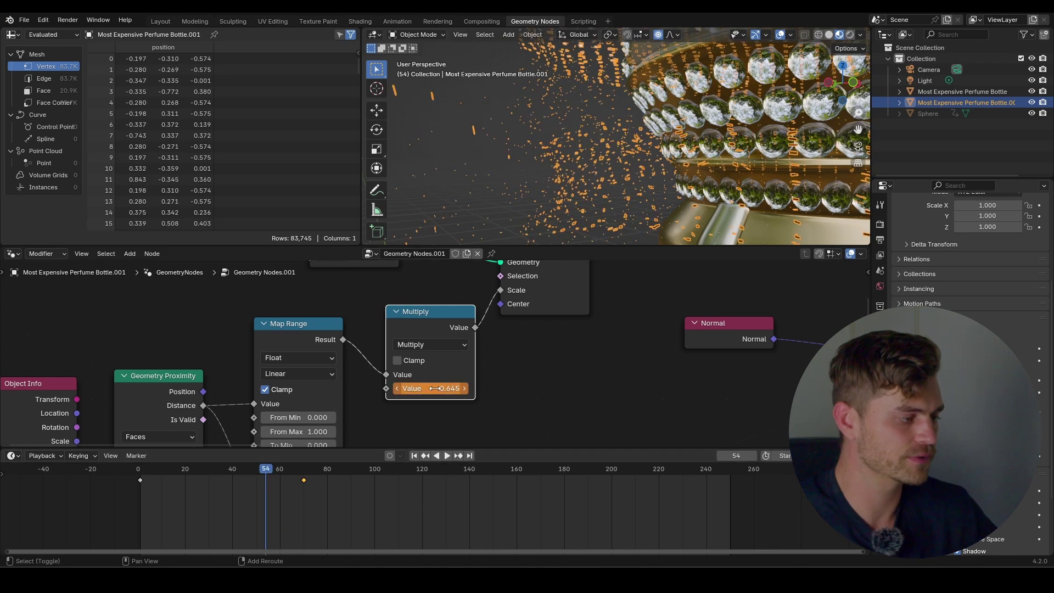
{"action": "key", "text": "g"}
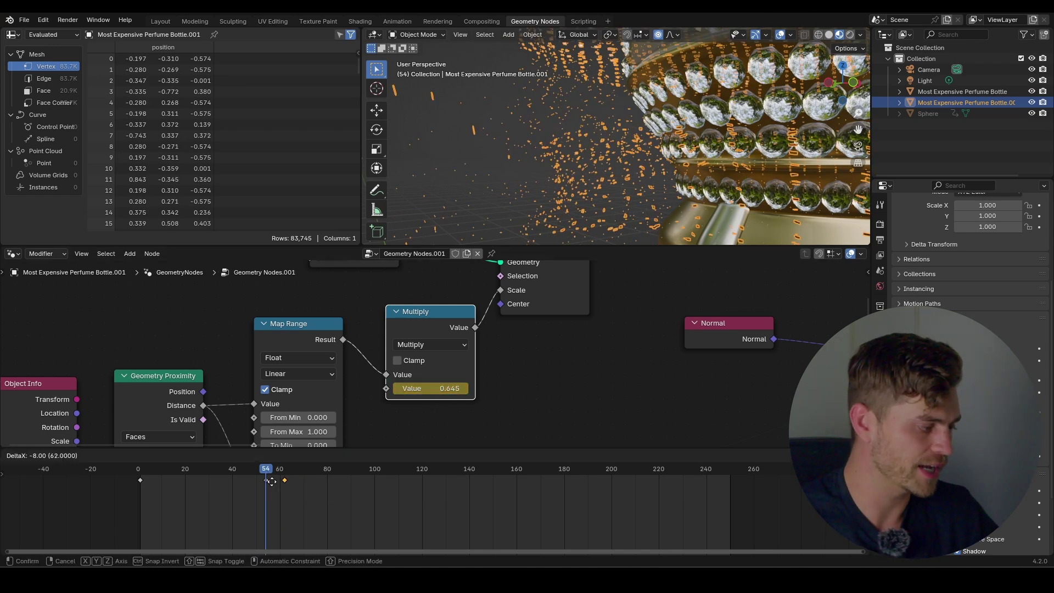
{"action": "left_click", "coordinate": [268, 482]}
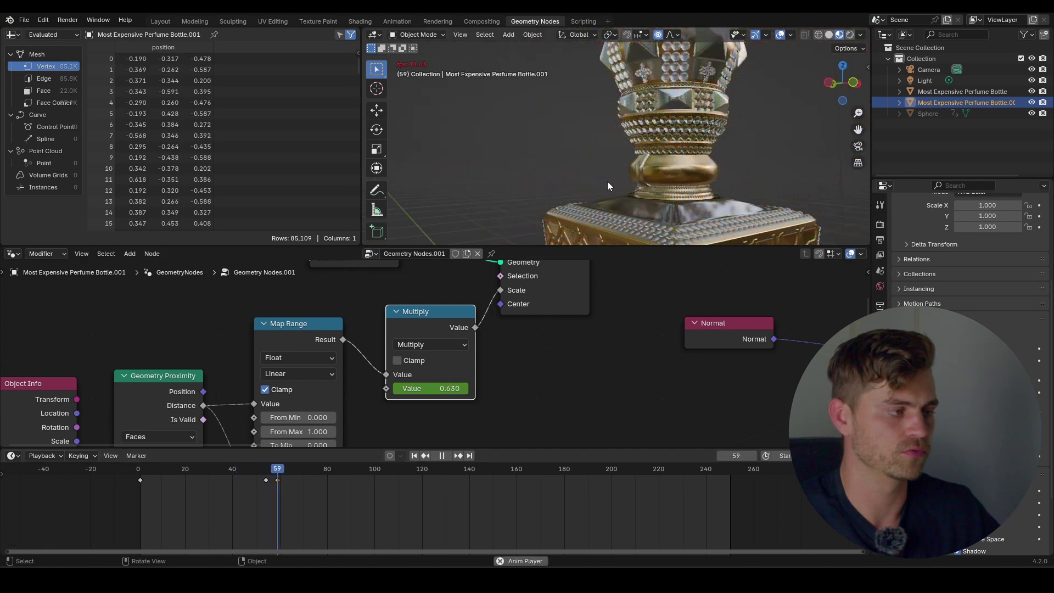
Replay the peeling from the start of the timeline, then inspect the bottle at frame 54
{"action": "key", "text": "space"}
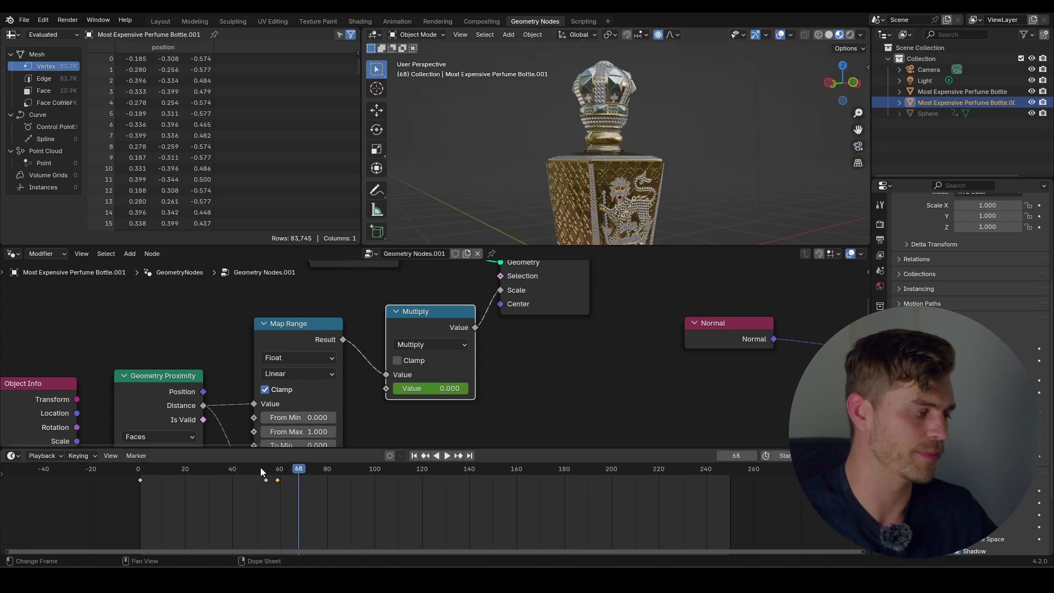
{"action": "left_click_drag", "start_coordinate": [260, 467], "coordinate": [138, 476]}
{"action": "key", "text": "space"}
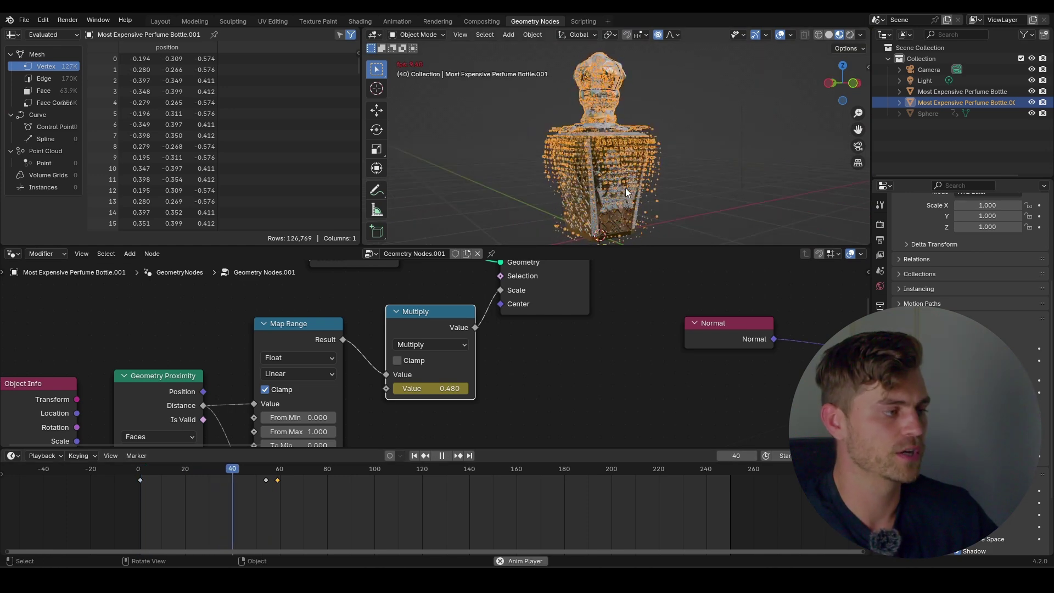
{"action": "key", "text": "space"}
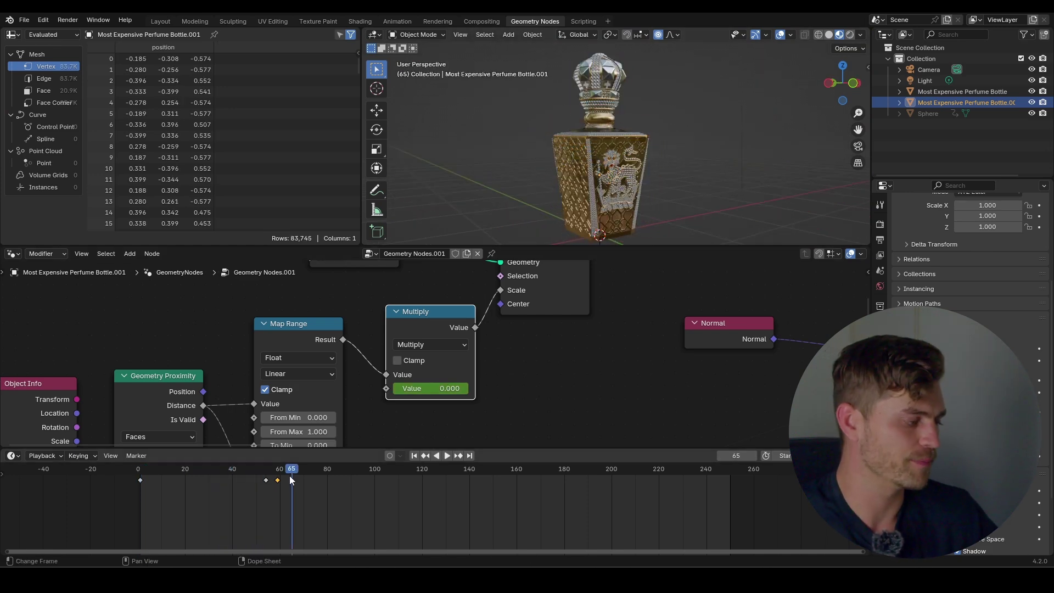
{"action": "left_click_drag", "start_coordinate": [282, 468], "coordinate": [266, 468]}
{"action": "scroll", "coordinate": [611, 137], "scroll_direction": "down", "scroll_amount": 4}
{"action": "scroll", "coordinate": [613, 162], "scroll_direction": "up", "scroll_amount": 4}
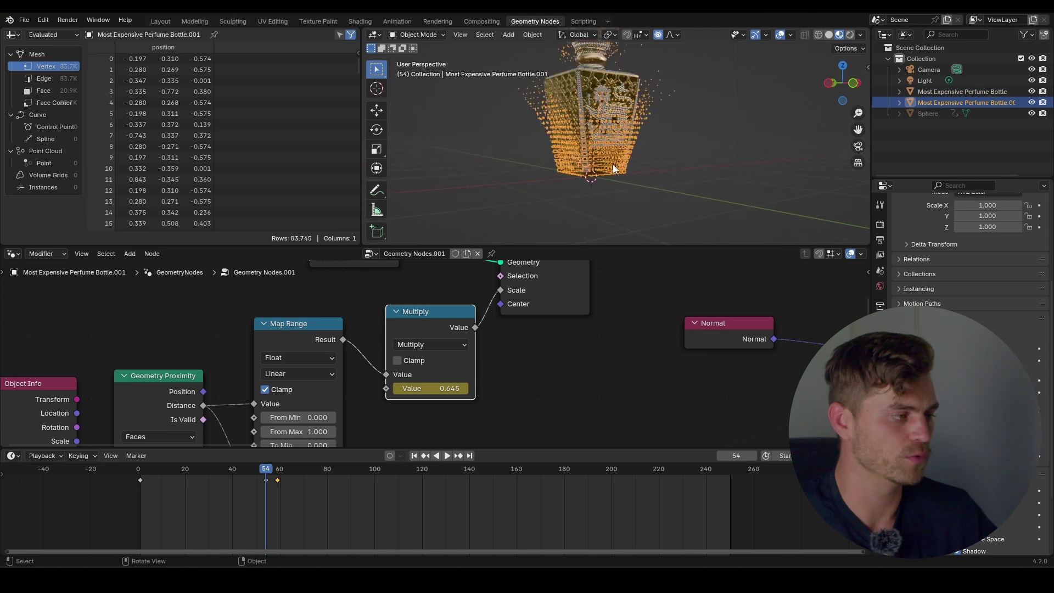
Try different output range values on the Map Range node that feeds the Multiply node
{"action": "middle_click_drag", "start_coordinate": [333, 380], "coordinate": [346, 310]}
{"action": "scroll", "coordinate": [346, 329], "scroll_direction": "down", "scroll_amount": 5}
{"action": "middle_click_drag", "start_coordinate": [354, 358], "coordinate": [358, 328]}
{"action": "scroll", "coordinate": [358, 328], "scroll_direction": "up", "scroll_amount": 5}
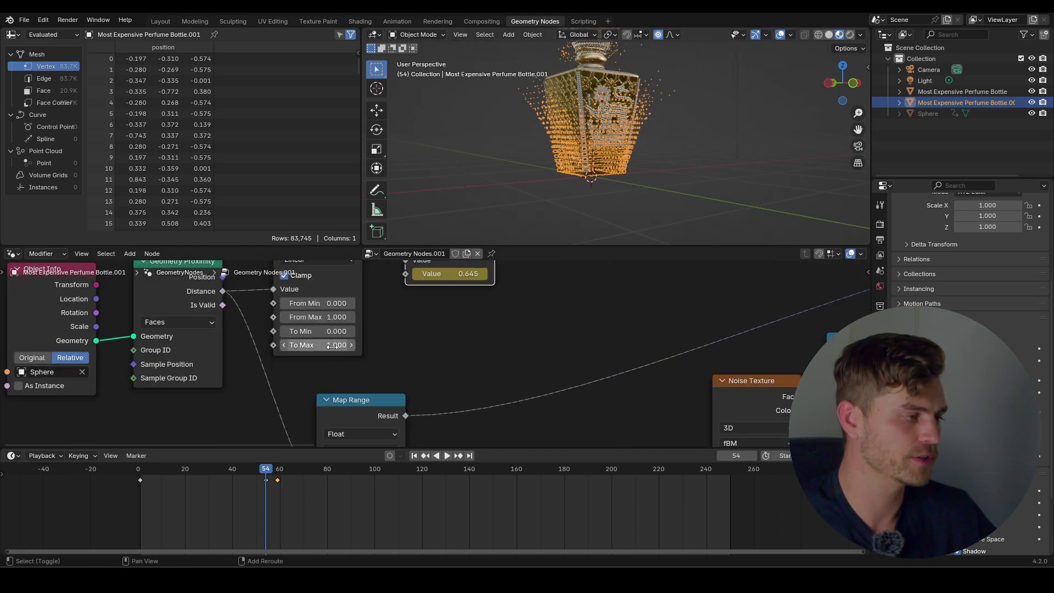
{"action": "mouse_move", "coordinate": [335, 346]}
{"action": "left_mouse_down"}
{"action": "mouse_move", "coordinate": [366, 345]}
{"action": "mouse_move", "coordinate": [336, 338]}
{"action": "mouse_move", "coordinate": [360, 331]}
{"action": "mouse_move", "coordinate": [321, 331]}
{"action": "left_mouse_up"}
{"action": "key", "text": "ctrl+z"}
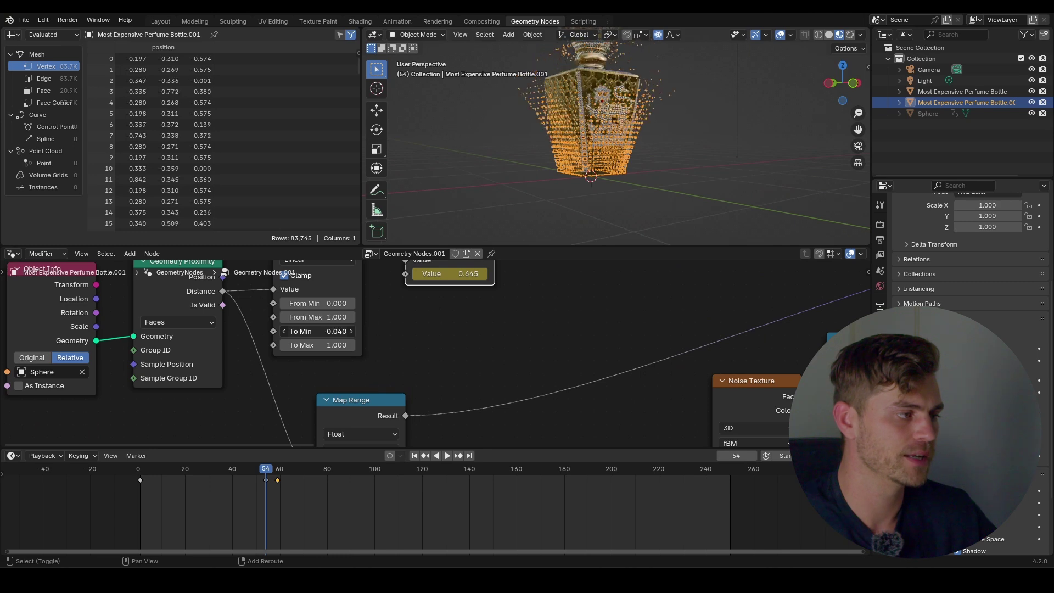
Set From Min to 0.780 on the Map Range node that feeds the Multiply node
{"action": "middle_click_drag", "start_coordinate": [369, 306], "coordinate": [368, 337]}
{"action": "scroll", "coordinate": [367, 337], "scroll_direction": "up", "scroll_amount": 1}
{"action": "left_click_drag", "start_coordinate": [308, 348], "coordinate": [366, 333]}
{"action": "key", "text": "BackSpace"}
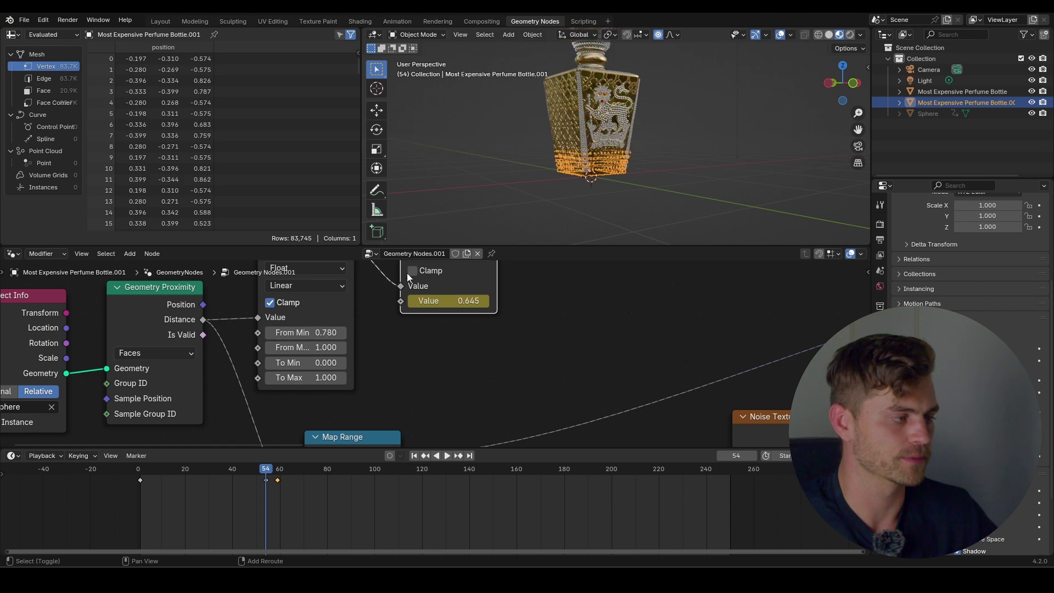
Play the animation from frame 19 to frame 65 to check how the shell dissolves
{"action": "left_click_drag", "start_coordinate": [246, 477], "coordinate": [180, 469]}
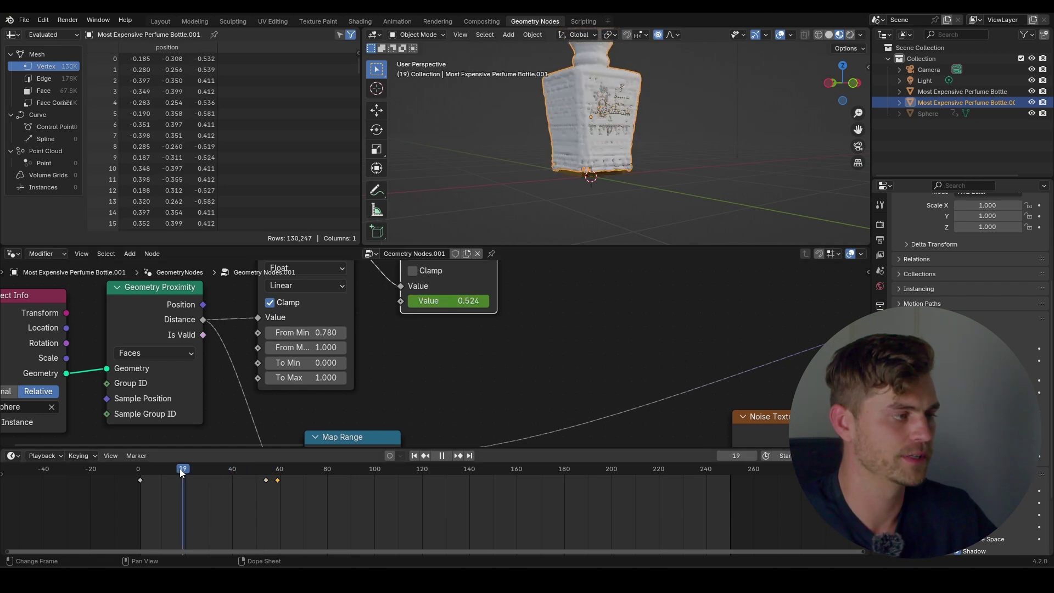
{"action": "key", "text": "space"}
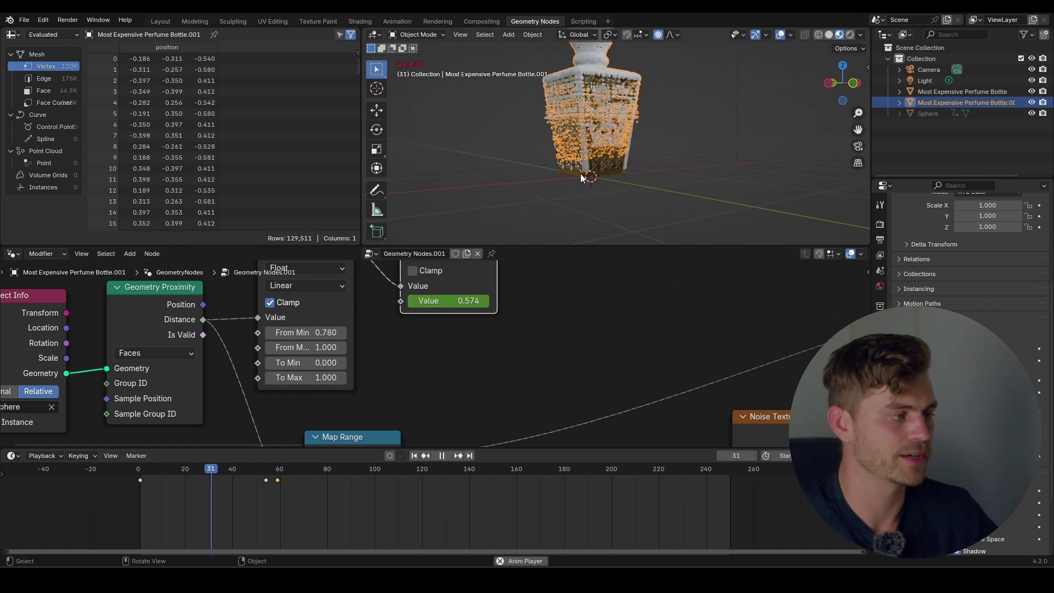
{"action": "scroll", "coordinate": [403, 353], "scroll_direction": "down", "scroll_amount": 6}
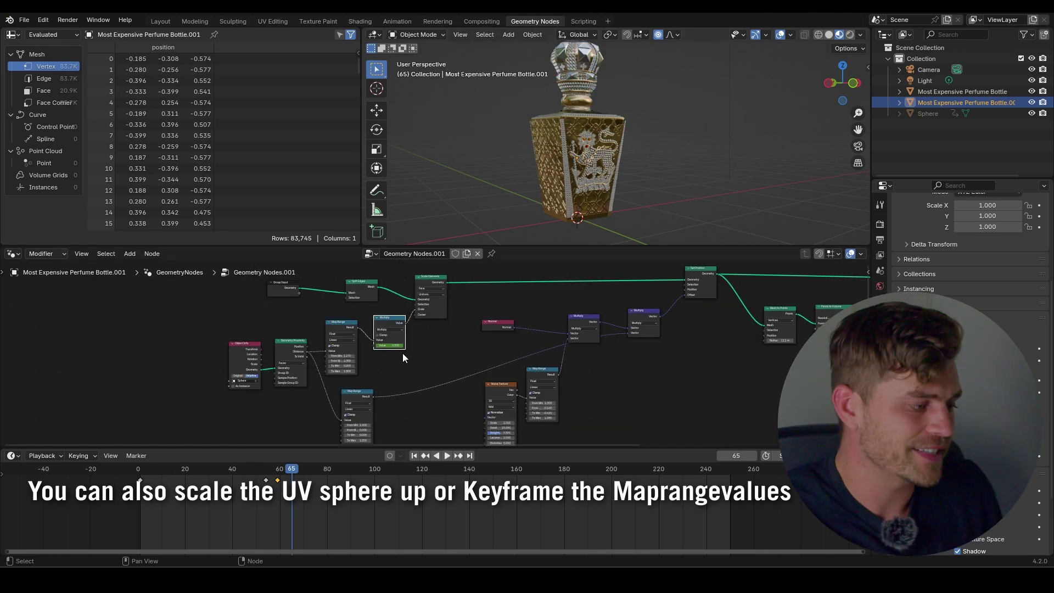
{"action": "key", "text": "space"}
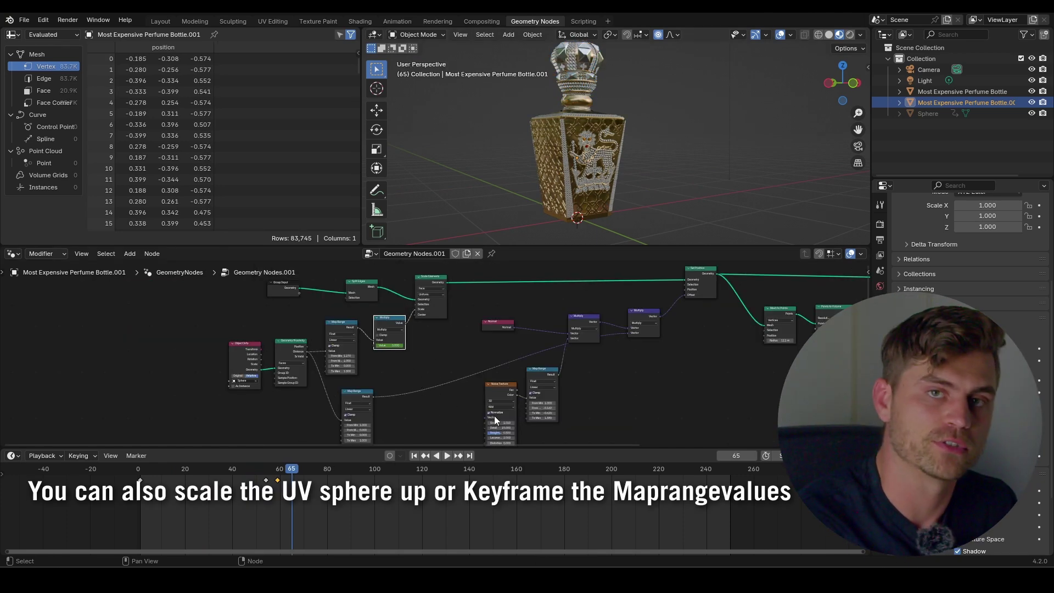
Examine the Map Range, Multiply and Noise Texture nodes with the animation at frame 61
{"action": "scroll", "coordinate": [434, 380], "scroll_direction": "up", "scroll_amount": 4}
{"action": "middle_click_drag", "start_coordinate": [410, 367], "coordinate": [430, 351]}
{"action": "scroll", "coordinate": [430, 351], "scroll_direction": "down", "scroll_amount": 3}
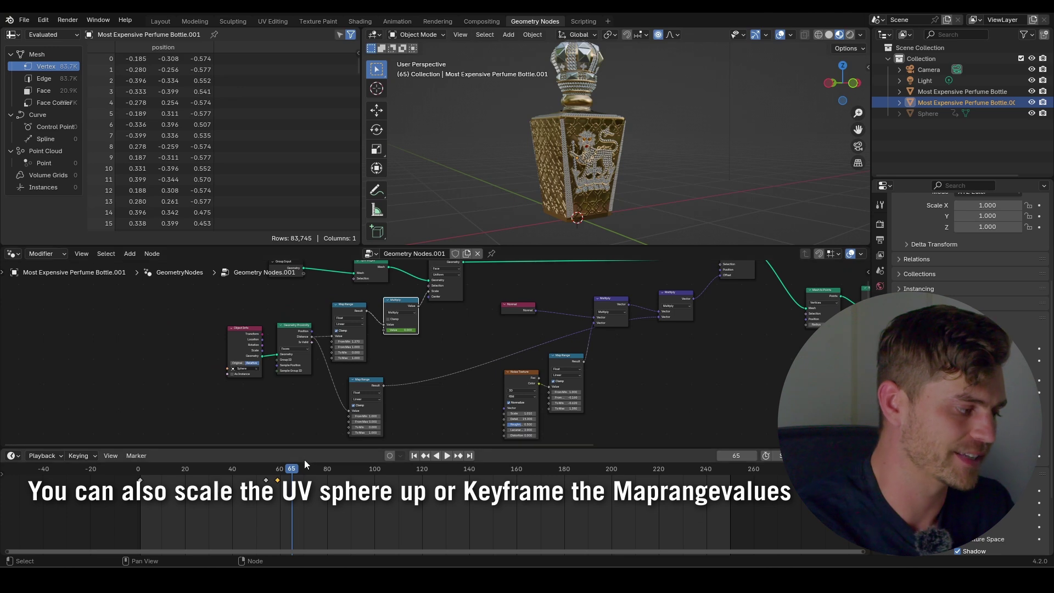
{"action": "mouse_move", "coordinate": [272, 471]}
{"action": "left_mouse_down"}
{"action": "mouse_move", "coordinate": [232, 478]}
{"action": "mouse_move", "coordinate": [282, 483]}
{"action": "left_mouse_up"}
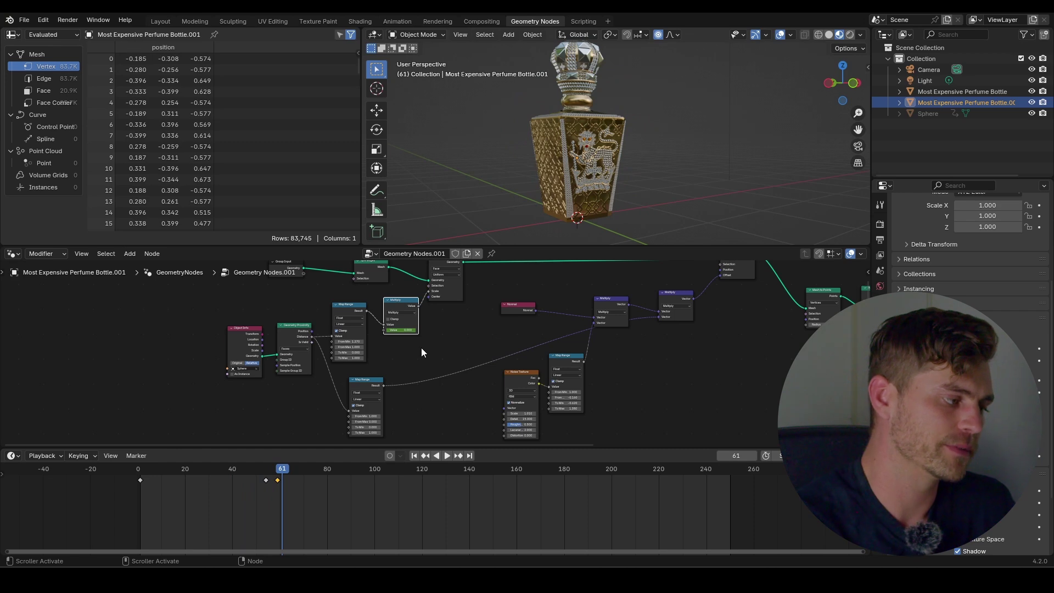
{"action": "scroll", "coordinate": [455, 347], "scroll_direction": "up", "scroll_amount": 7}
{"action": "middle_click_drag", "start_coordinate": [395, 366], "coordinate": [425, 341]}
{"action": "scroll", "coordinate": [425, 341], "scroll_direction": "down", "scroll_amount": 6}
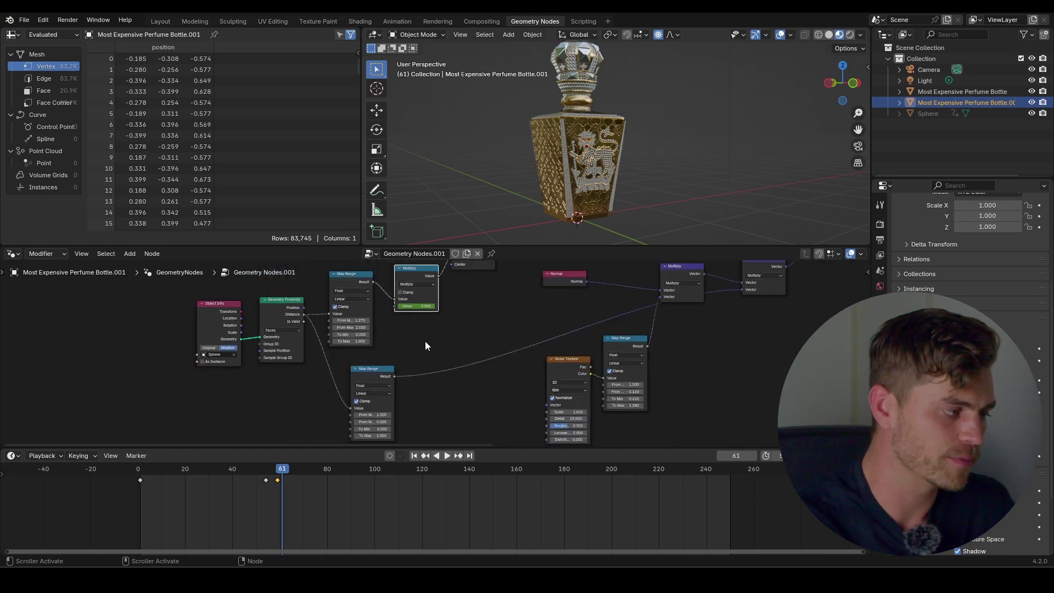
{"action": "scroll", "coordinate": [423, 393], "scroll_direction": "up", "scroll_amount": 4}
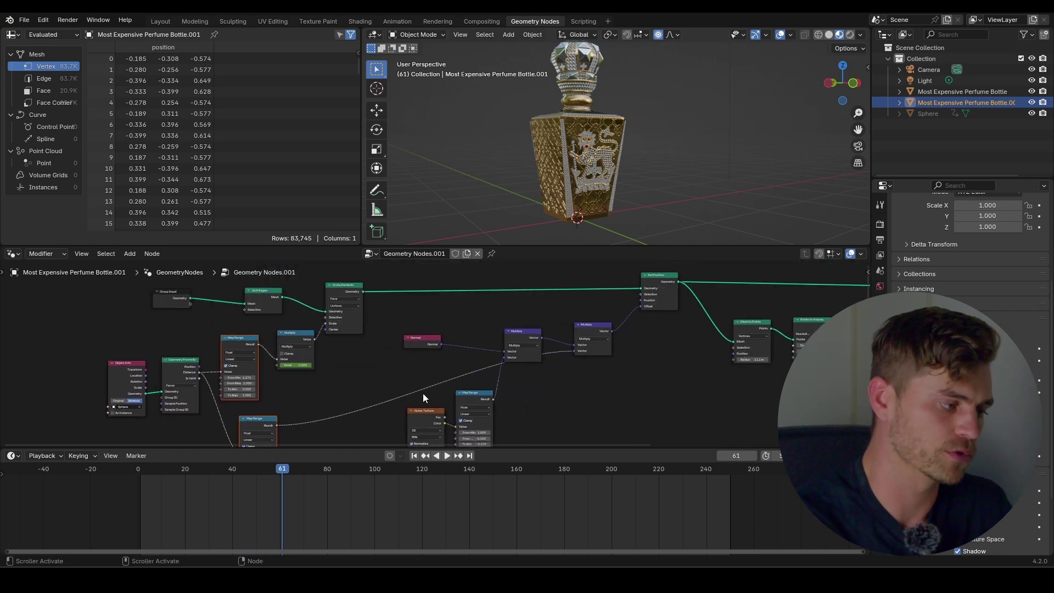
At frame 43, set the Noise Texture scale to 5.610 and its Map Range to From Min 1.260, From Max 0.030 and To Min -1.190
{"action": "left_click", "coordinate": [240, 470]}
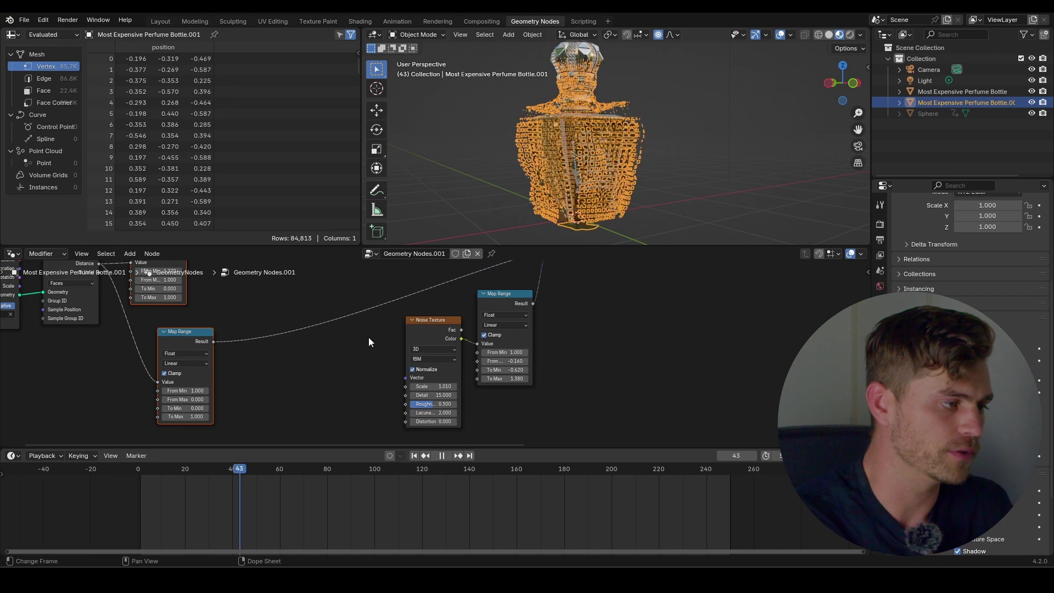
{"action": "scroll", "coordinate": [454, 349], "scroll_direction": "up", "scroll_amount": 3}
{"action": "left_click_drag", "start_coordinate": [419, 361], "coordinate": [500, 361]}
{"action": "middle_click_drag", "start_coordinate": [478, 316], "coordinate": [438, 344]}
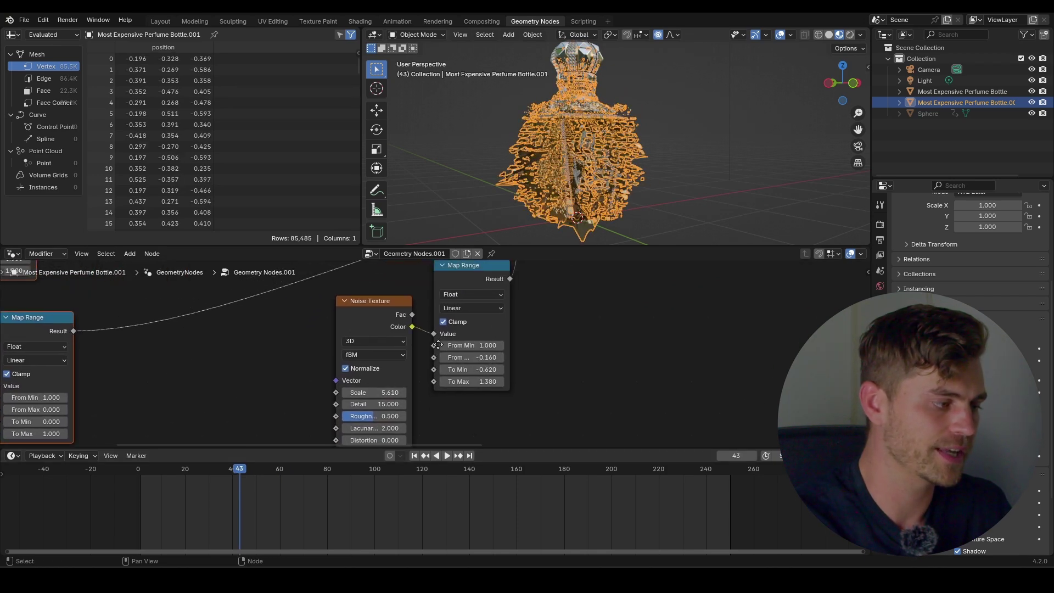
{"action": "left_click_drag", "start_coordinate": [474, 345], "coordinate": [417, 370]}
{"action": "middle_click_drag", "start_coordinate": [565, 230], "coordinate": [594, 221]}
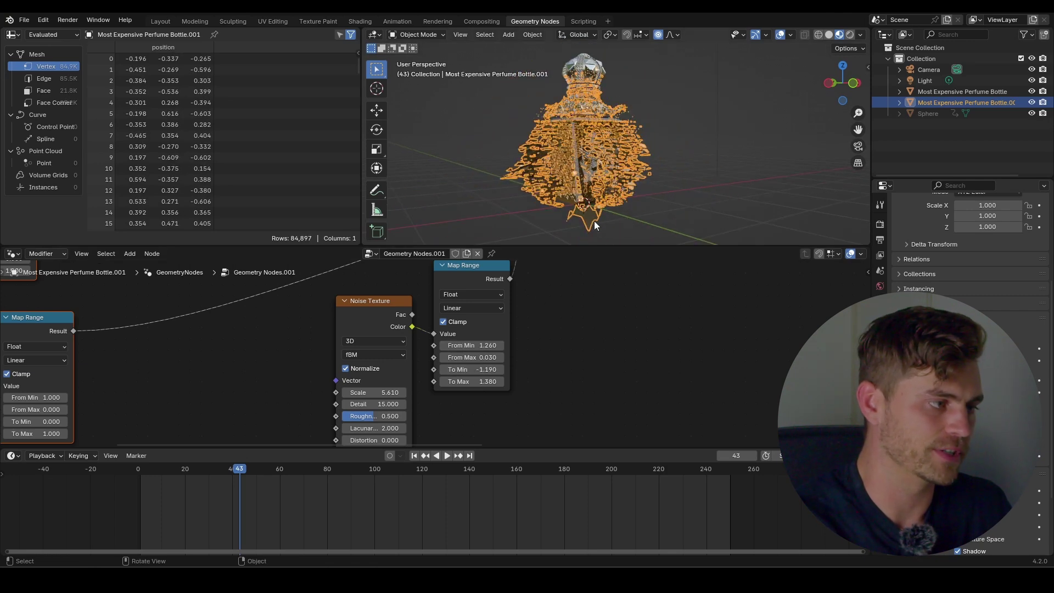
Play the peeling from about frame 32 to frame 50 to review the noisier displacement
{"action": "left_click_drag", "start_coordinate": [270, 467], "coordinate": [213, 471]}
{"action": "key", "text": "space"}
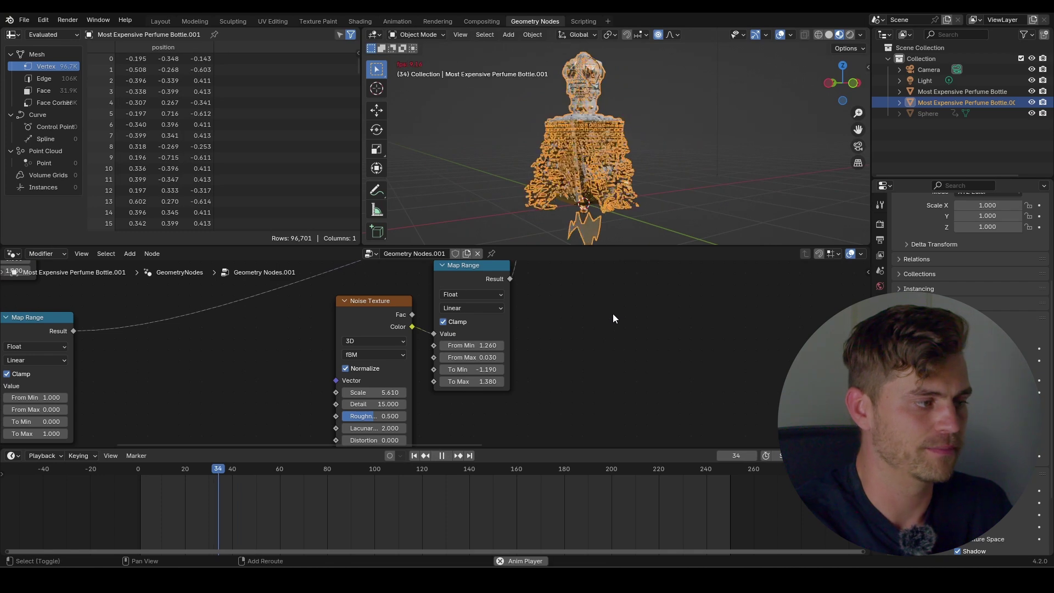
{"action": "key", "text": "space"}
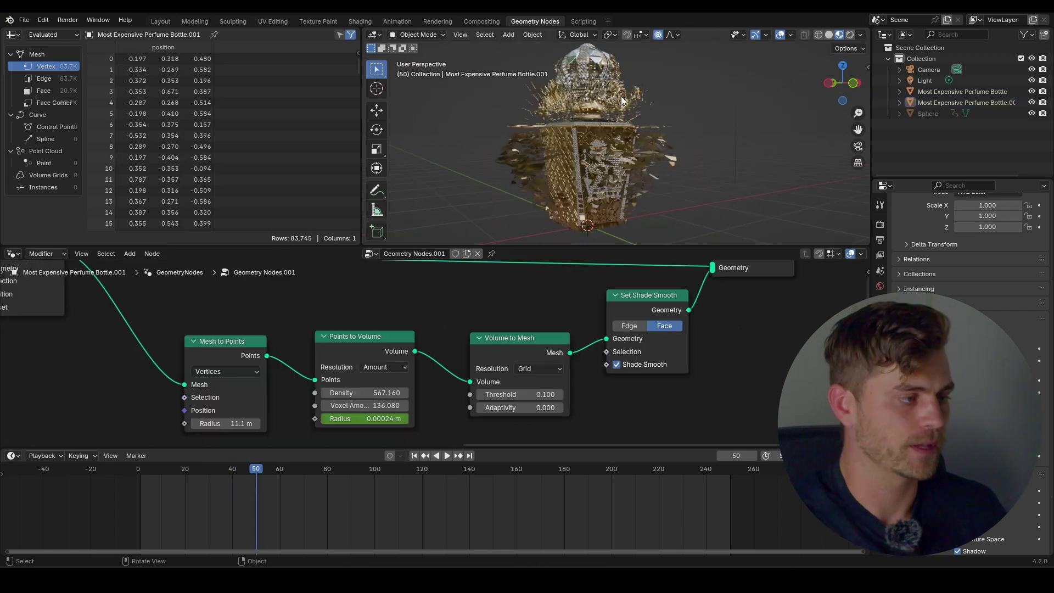
Insert a Set Material node with Material.001 between Join Geometry and Group Output, and play the animation from the first frame to frame 60
{"action": "left_click", "coordinate": [623, 100]}
{"action": "middle_click_drag", "start_coordinate": [814, 274], "coordinate": [612, 314]}
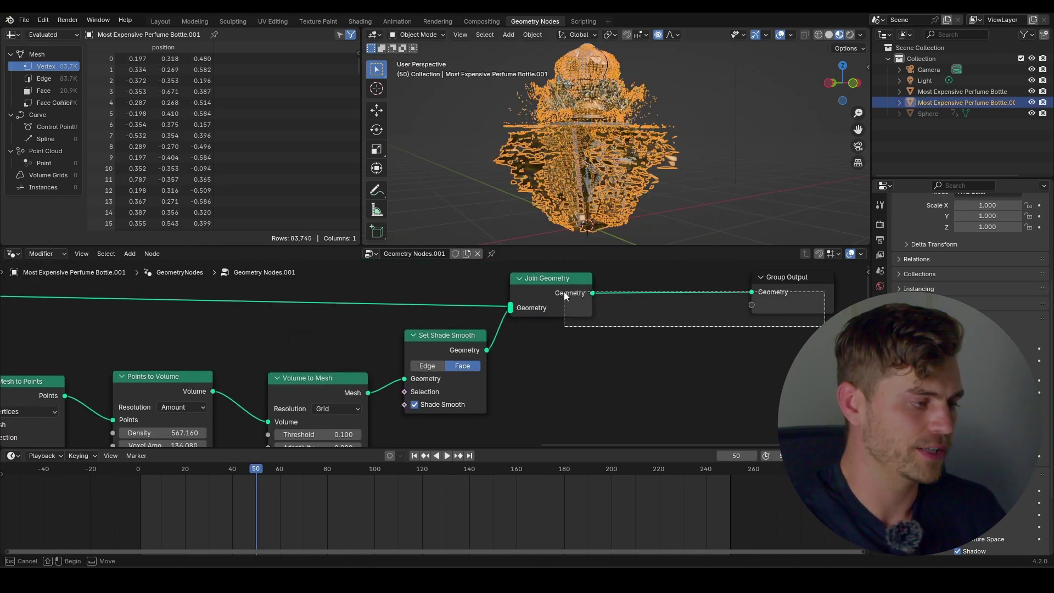
{"action": "key", "text": "shift+a"}
{"action": "type", "text": "set"}
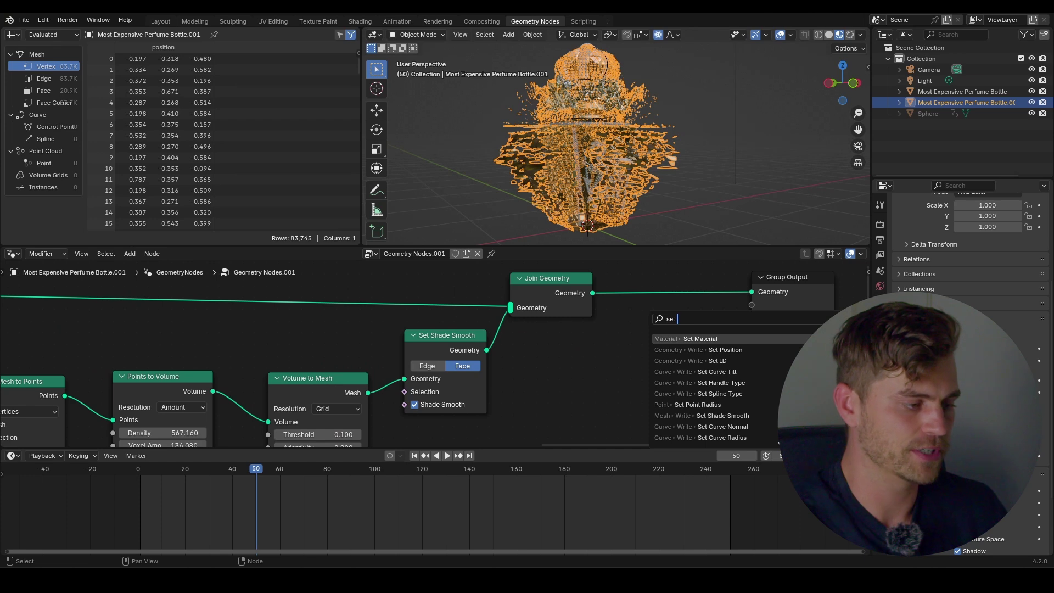
{"action": "left_click", "coordinate": [697, 336]}
{"action": "left_click", "coordinate": [632, 288]}
{"action": "left_click", "coordinate": [640, 344]}
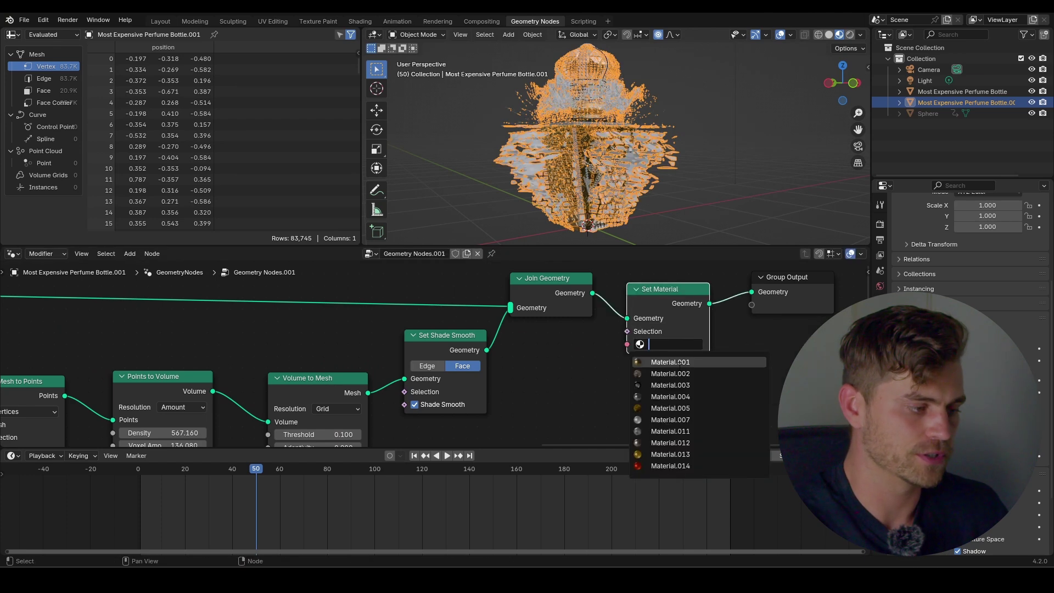
{"action": "left_click", "coordinate": [667, 361]}
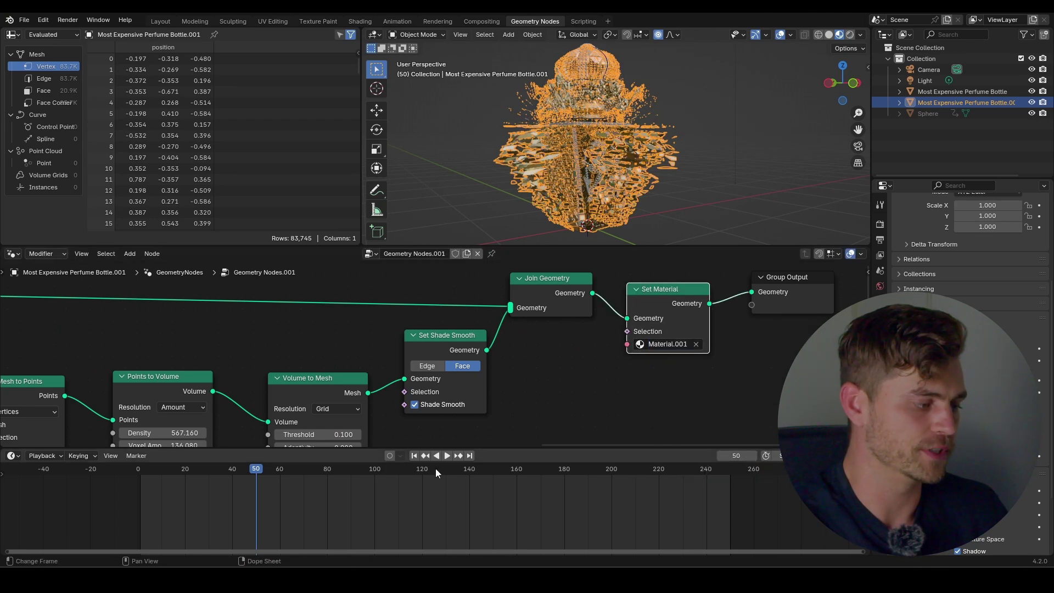
{"action": "left_click", "coordinate": [414, 455]}
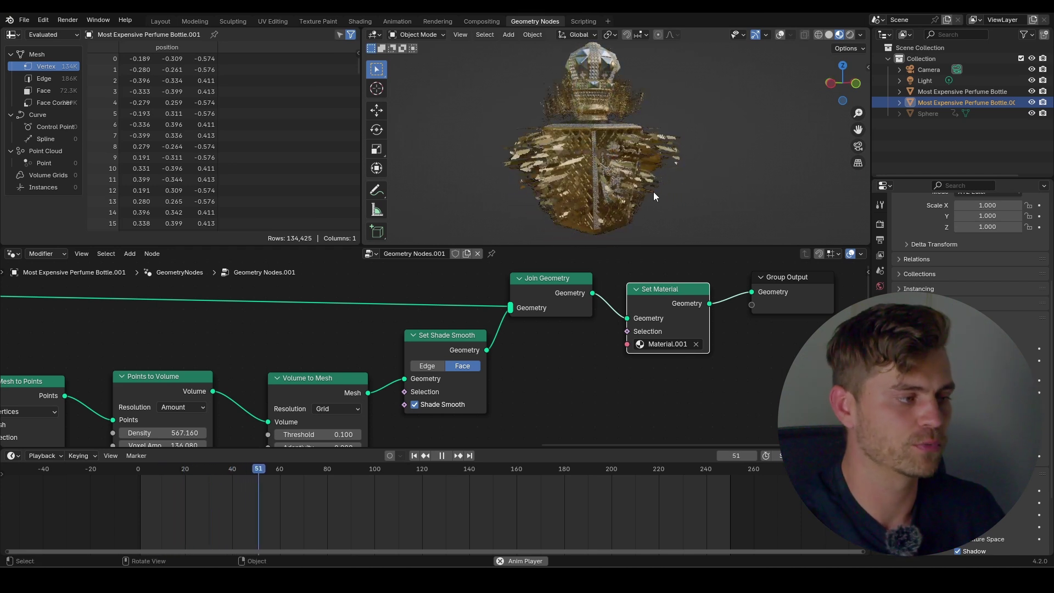
{"action": "key", "text": "space"}
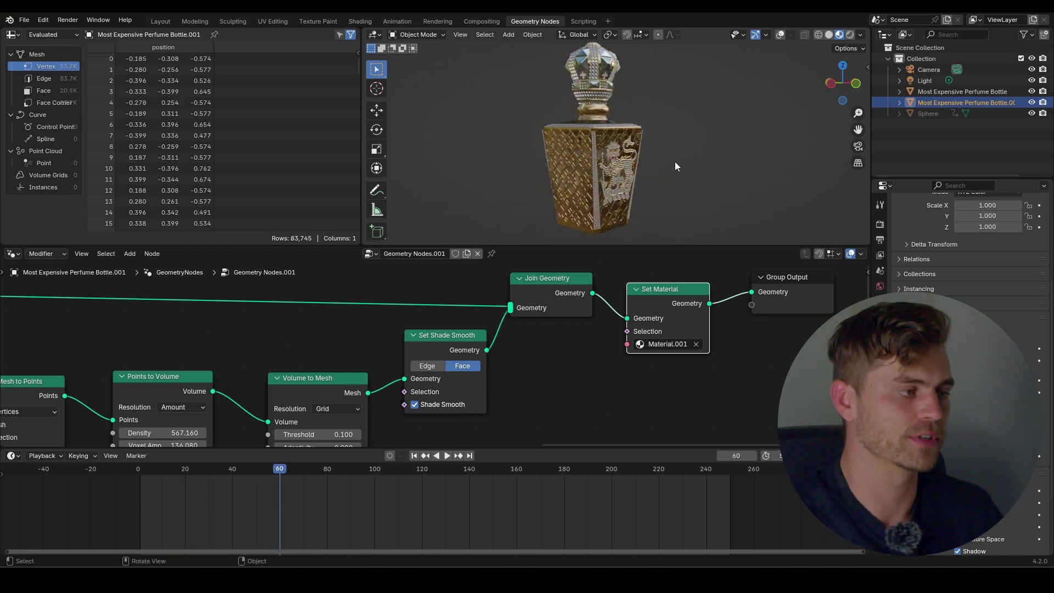
Switch the viewport to solid shading, save the file and view the whole node tree at frame 53
{"action": "left_click", "coordinate": [829, 35]}
{"action": "left_click_drag", "start_coordinate": [218, 474], "coordinate": [211, 467]}
{"action": "key", "text": "ctrl+s"}
{"action": "key", "text": "space"}
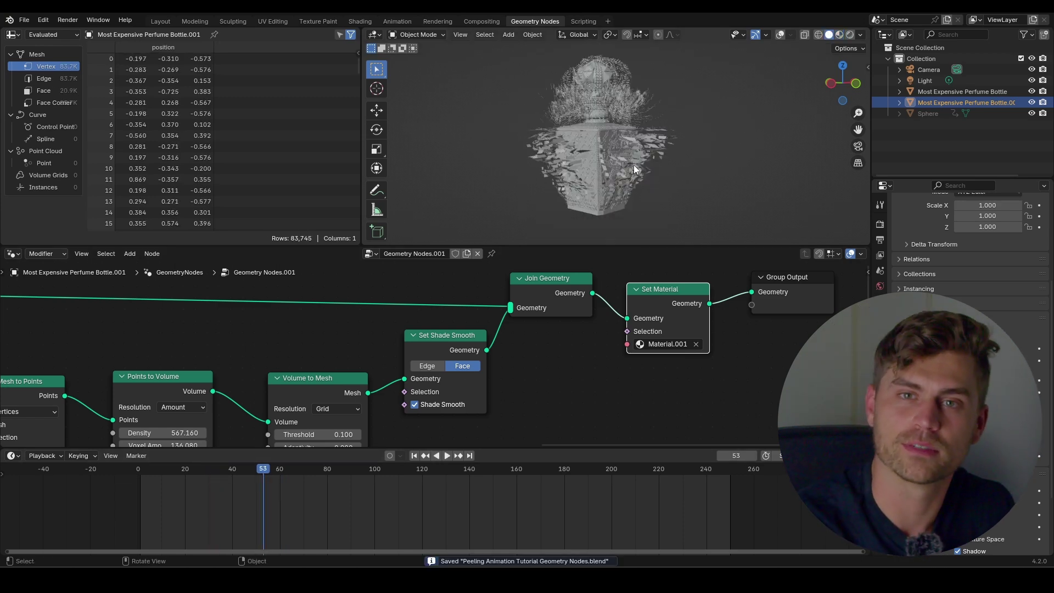
{"action": "scroll", "coordinate": [385, 341], "scroll_direction": "down", "scroll_amount": 8}
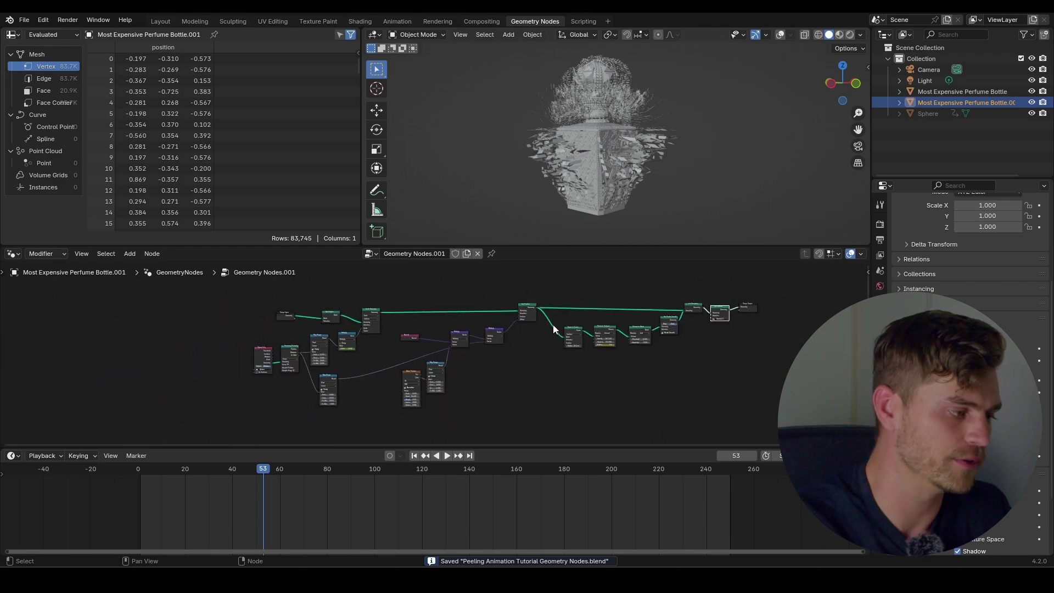